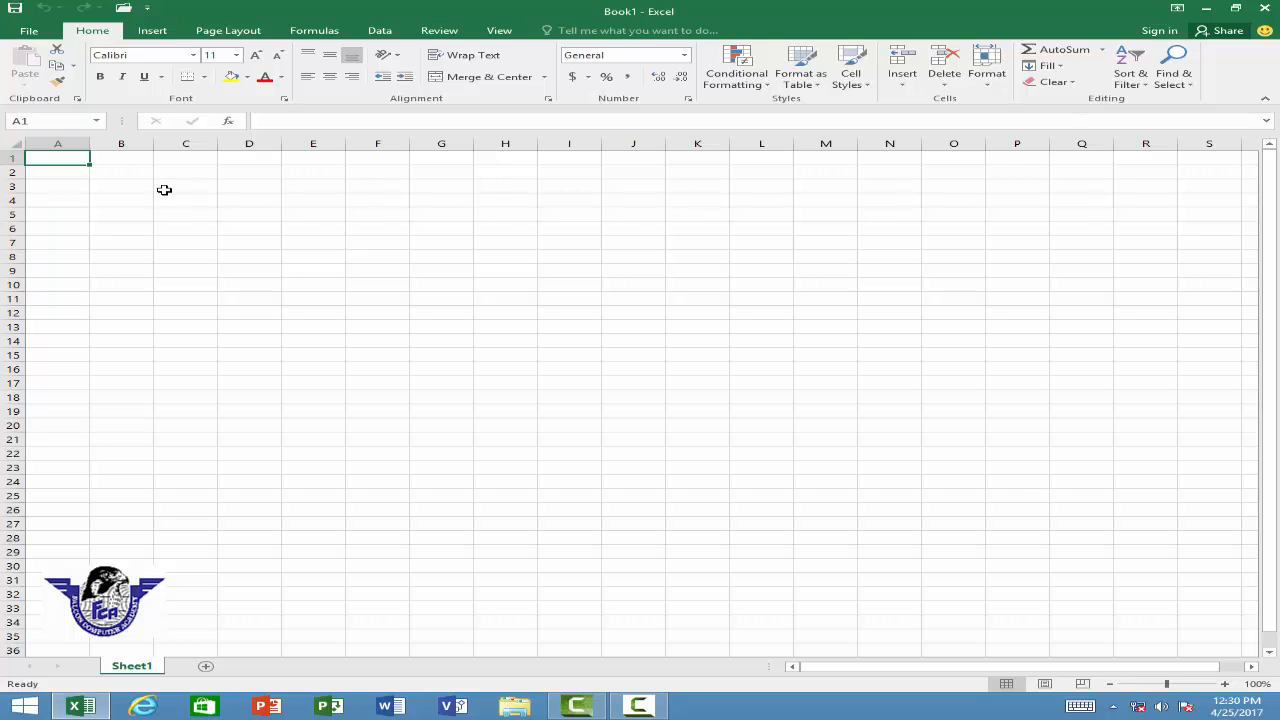
# Step: Enter the column headers name, class, roll no, subject and marks across A1 to E1
pyautogui.write('name')
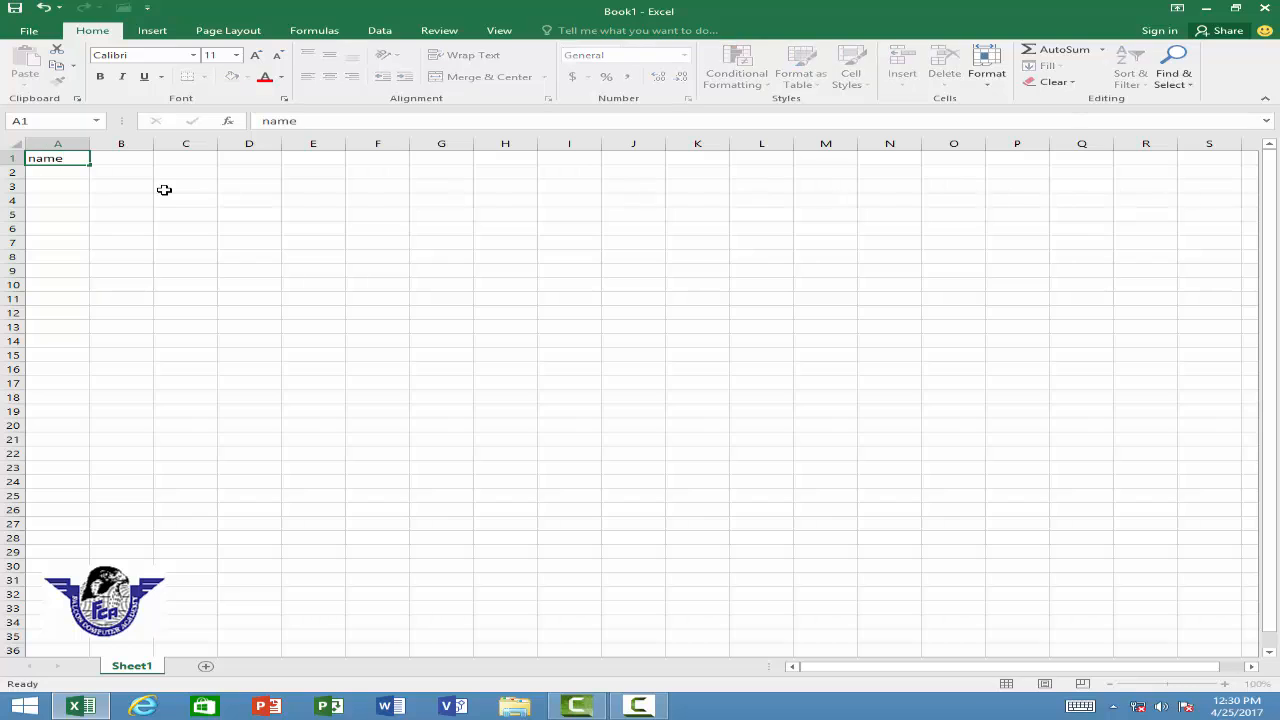
pyautogui.press('Tab')
pyautogui.write('class')
pyautogui.press('Tab')
pyautogui.write('roll')
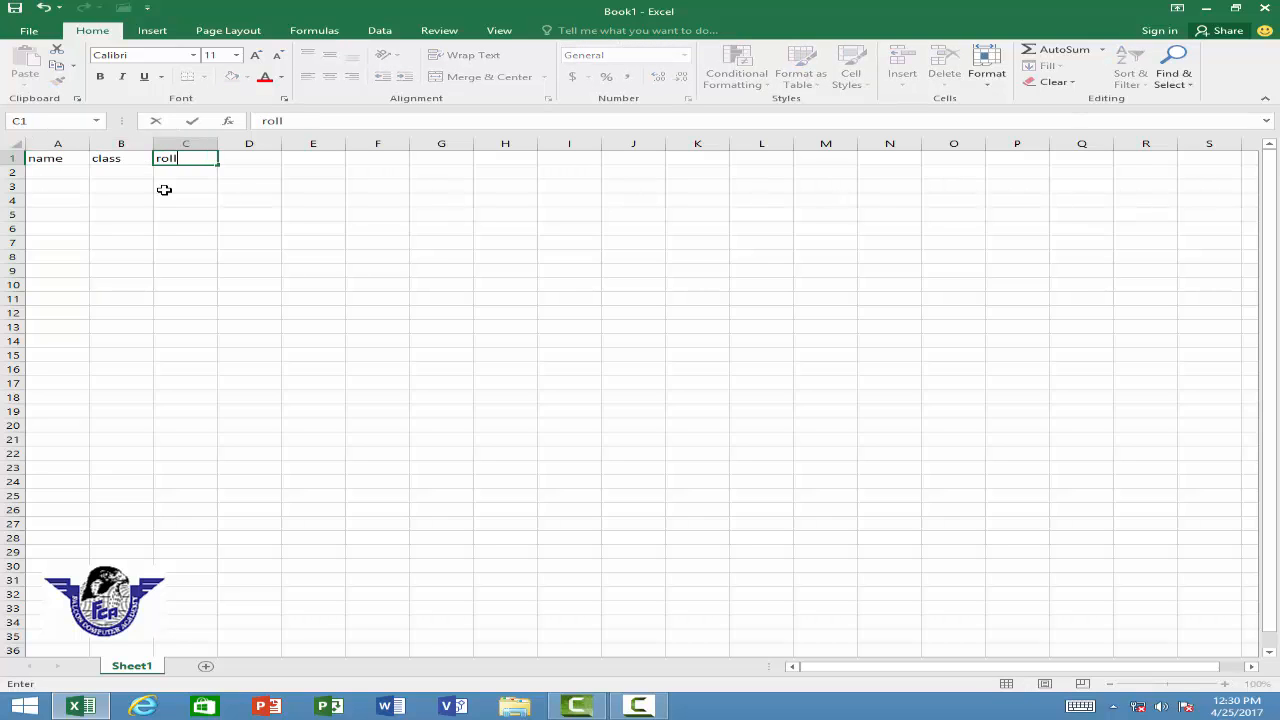
pyautogui.write(' no')
pyautogui.press('Tab')
pyautogui.write('sub')
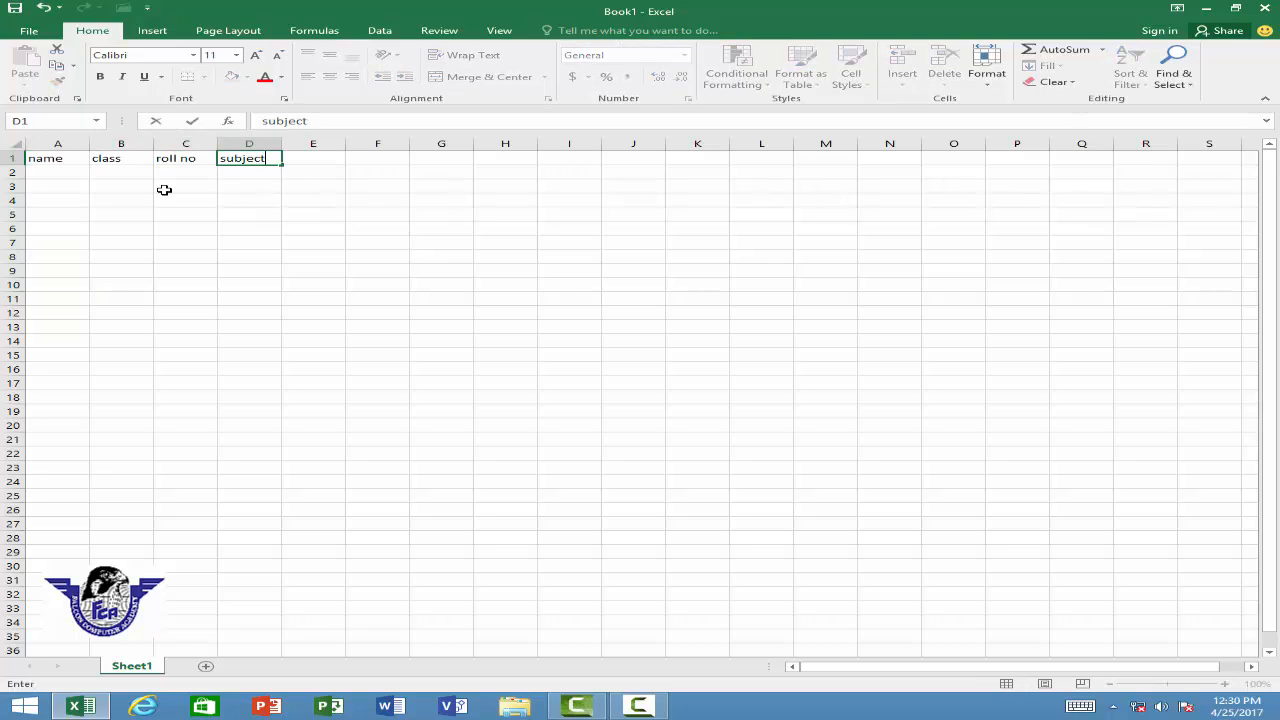
pyautogui.press('Tab')
pyautogui.write('mark')
pyautogui.press('Tab')
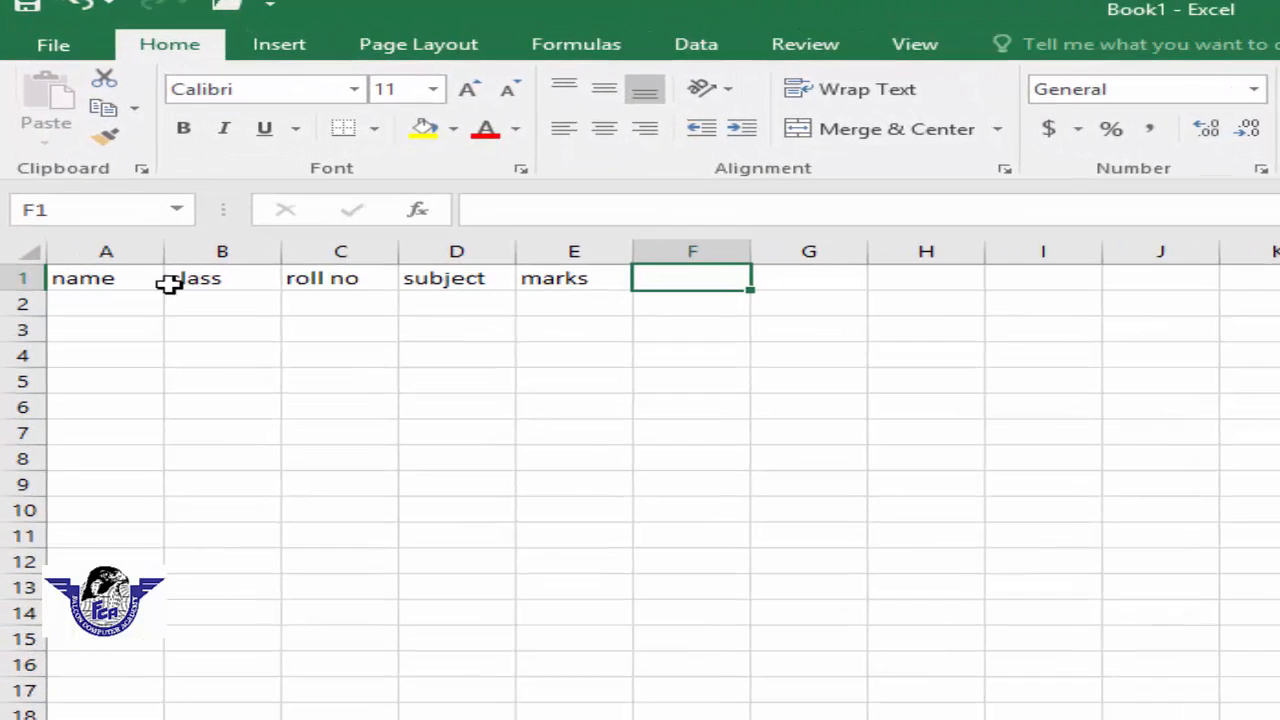
# Step: Make the header cells A1:E1 bold
pyautogui.moveTo(57, 158); pyautogui.dragTo(233, 152)
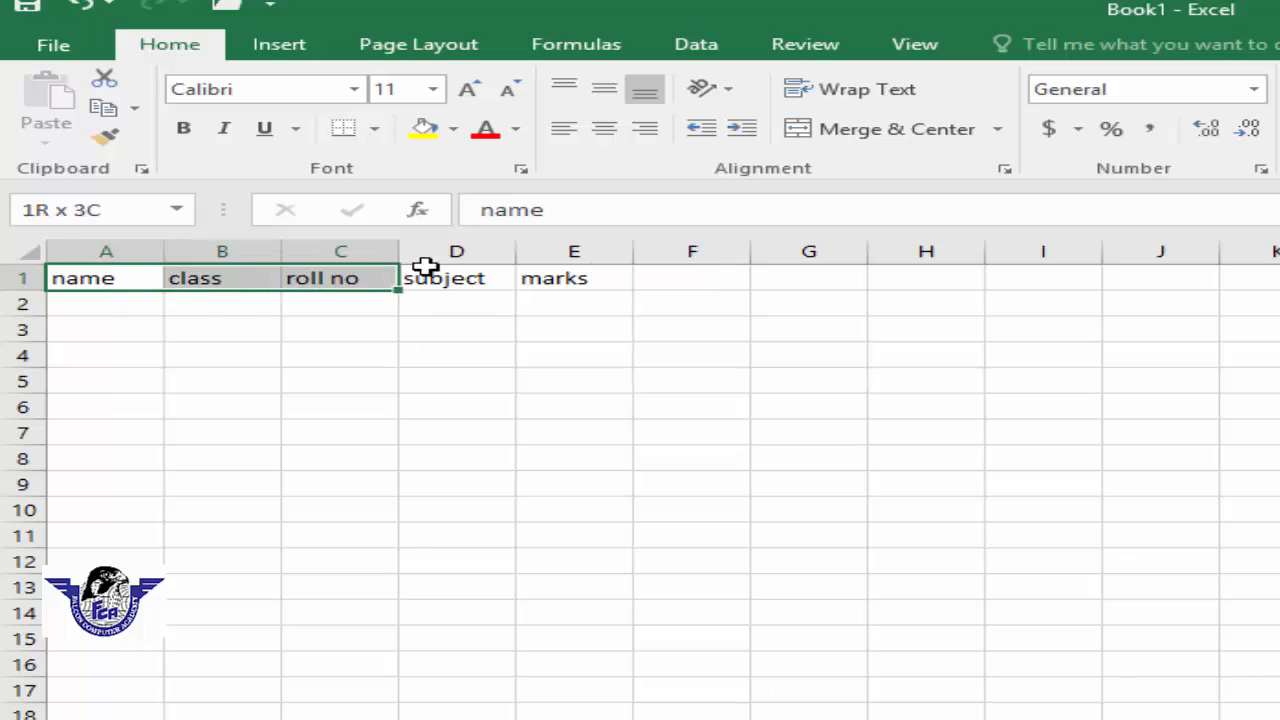
pyautogui.moveTo(425, 266); pyautogui.dragTo(523, 266)
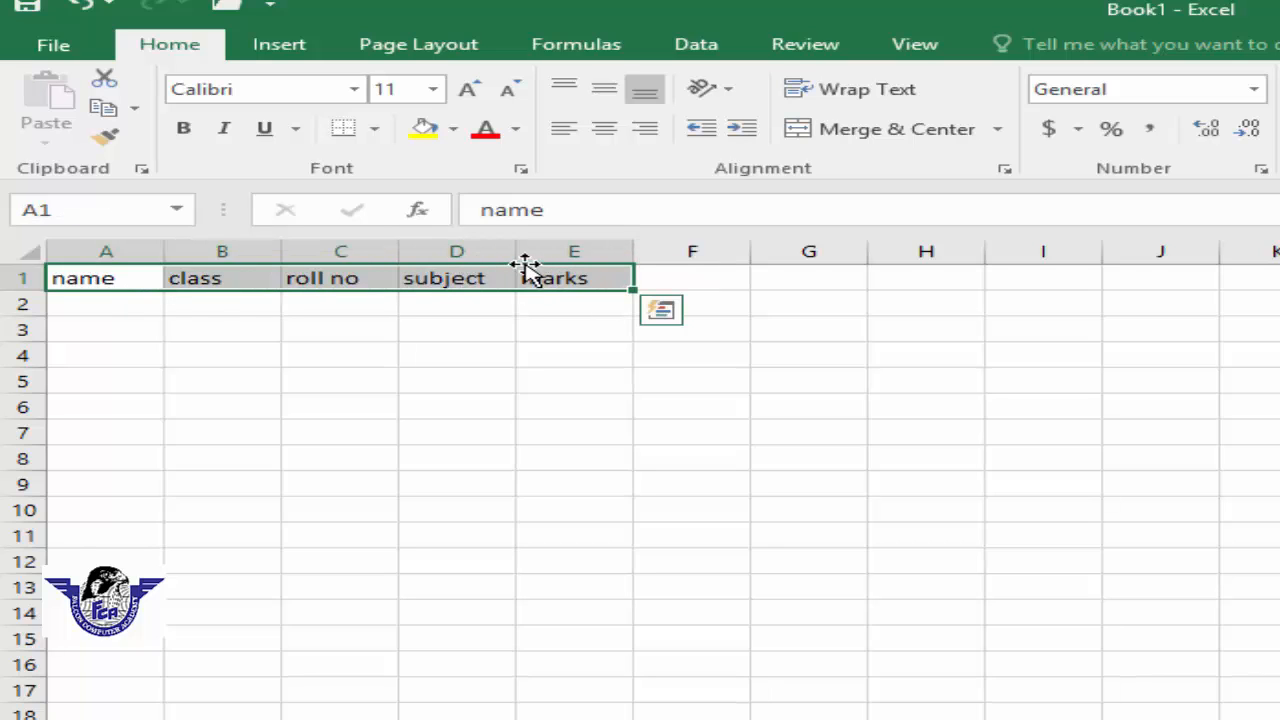
pyautogui.click(194, 135)
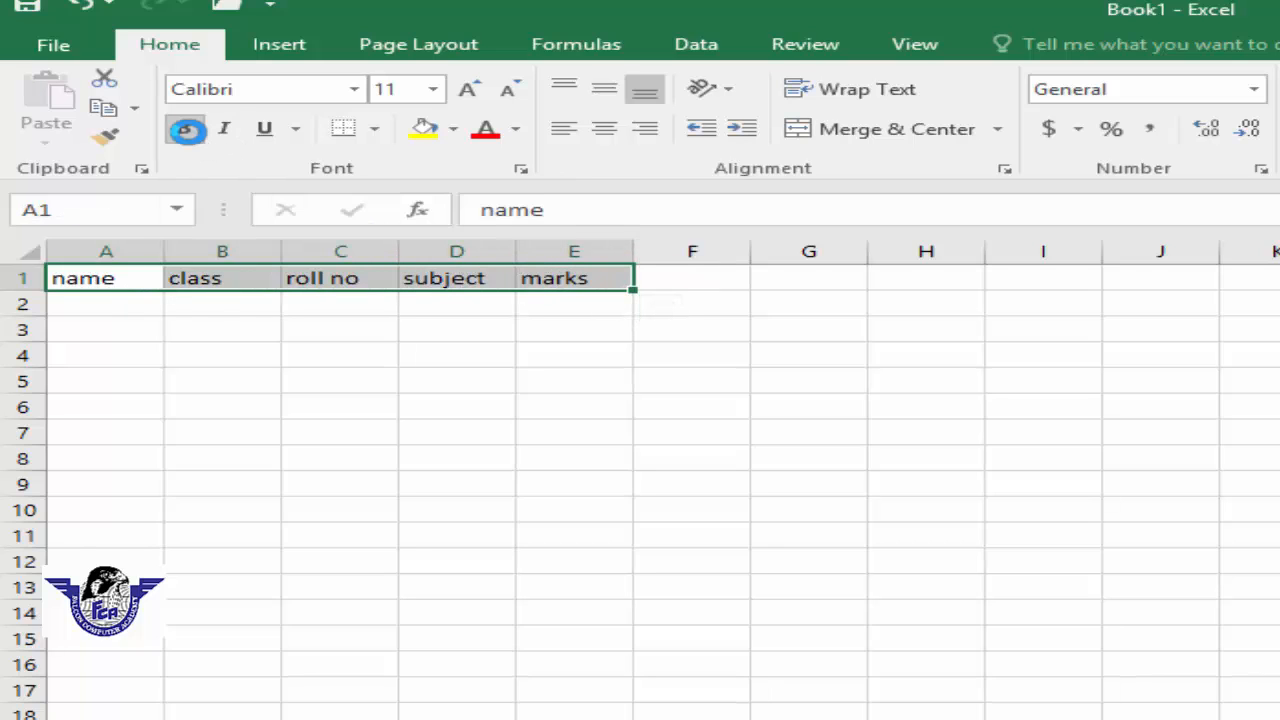
pyautogui.click(538, 326)
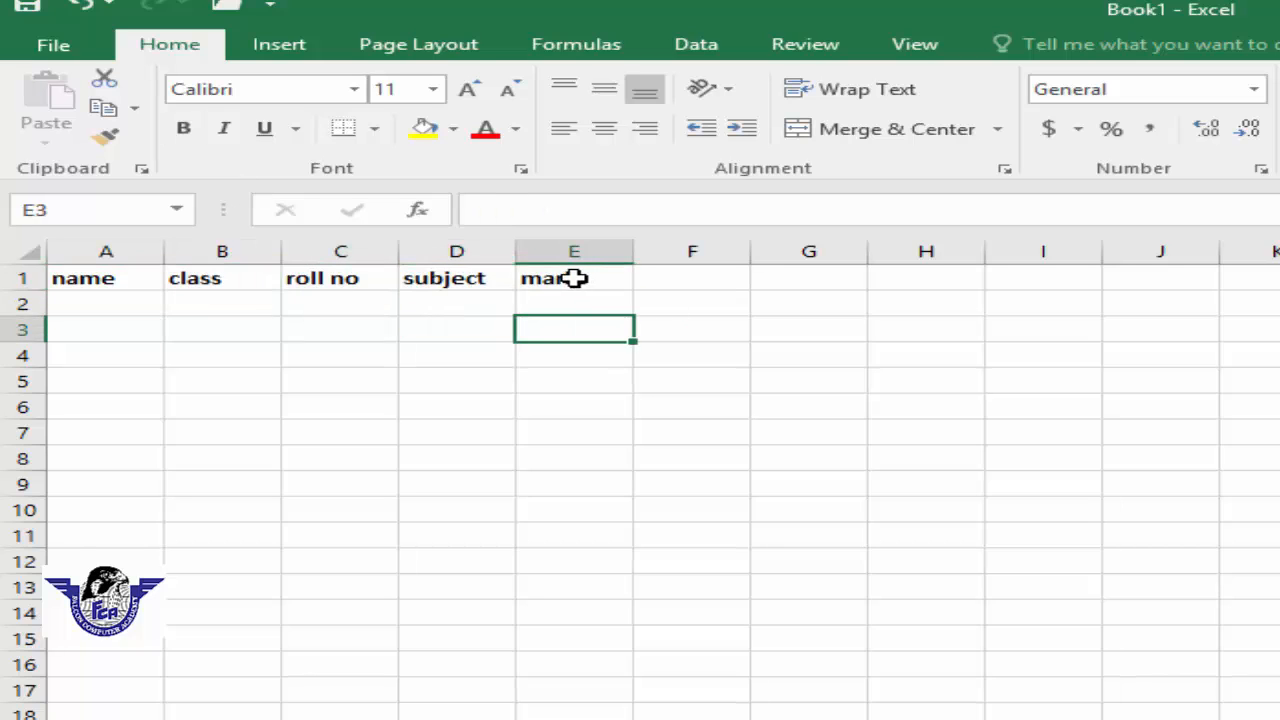
# Step: Turn italic on and off for the header cells A1:E1
pyautogui.moveTo(575, 278); pyautogui.dragTo(104, 282)
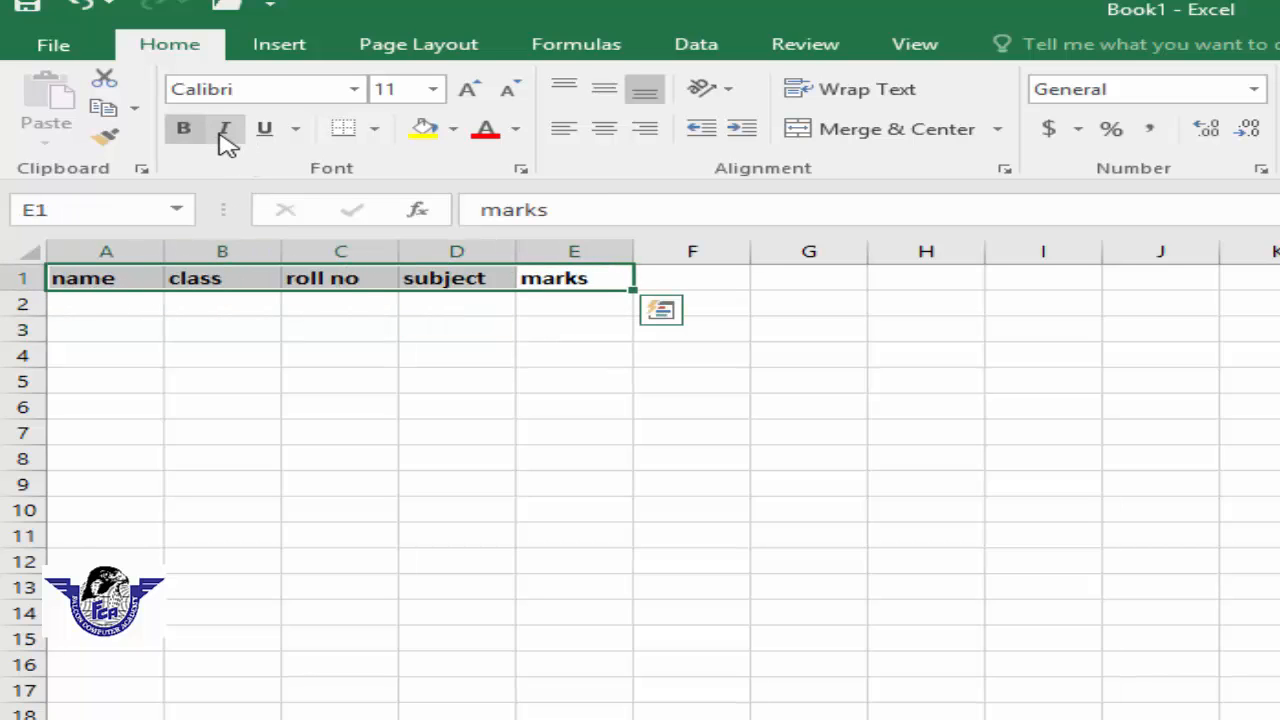
pyautogui.click(226, 133)
pyautogui.click(226, 133)
pyautogui.click(226, 133)
pyautogui.click(226, 138)
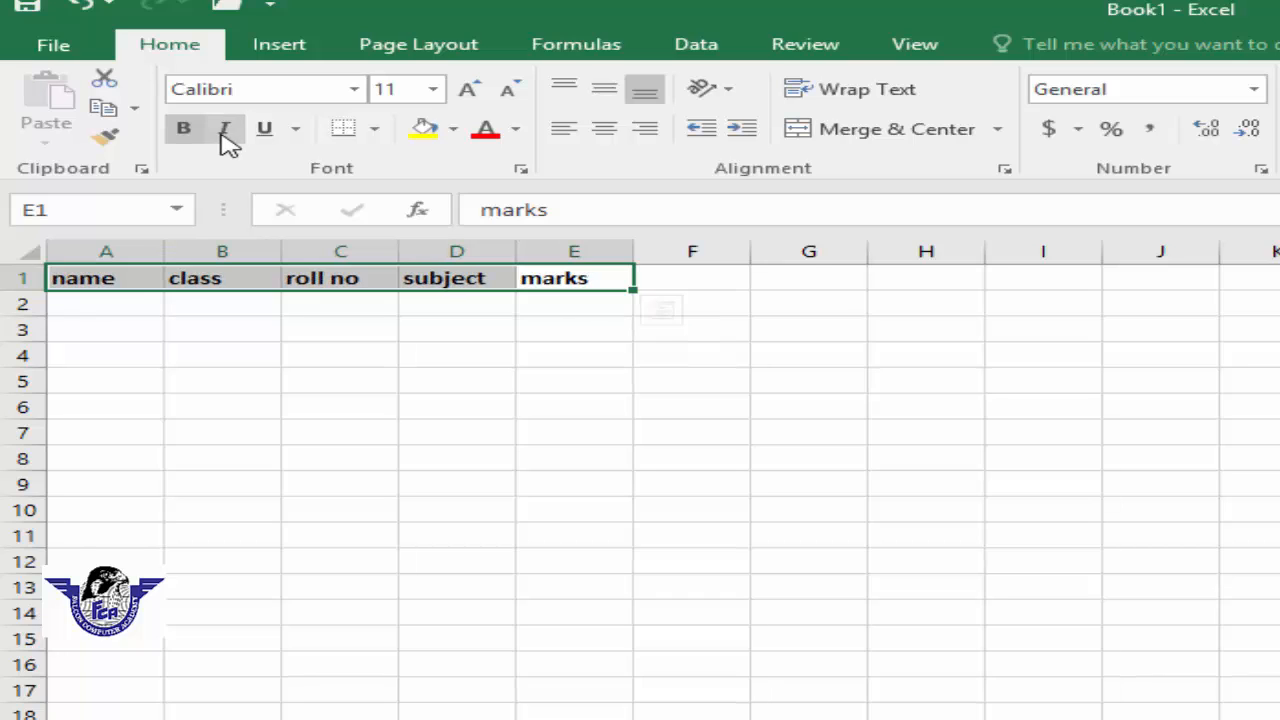
# Step: Underline the header cells, then remove the underline and the bold formatting
pyautogui.click(266, 133)
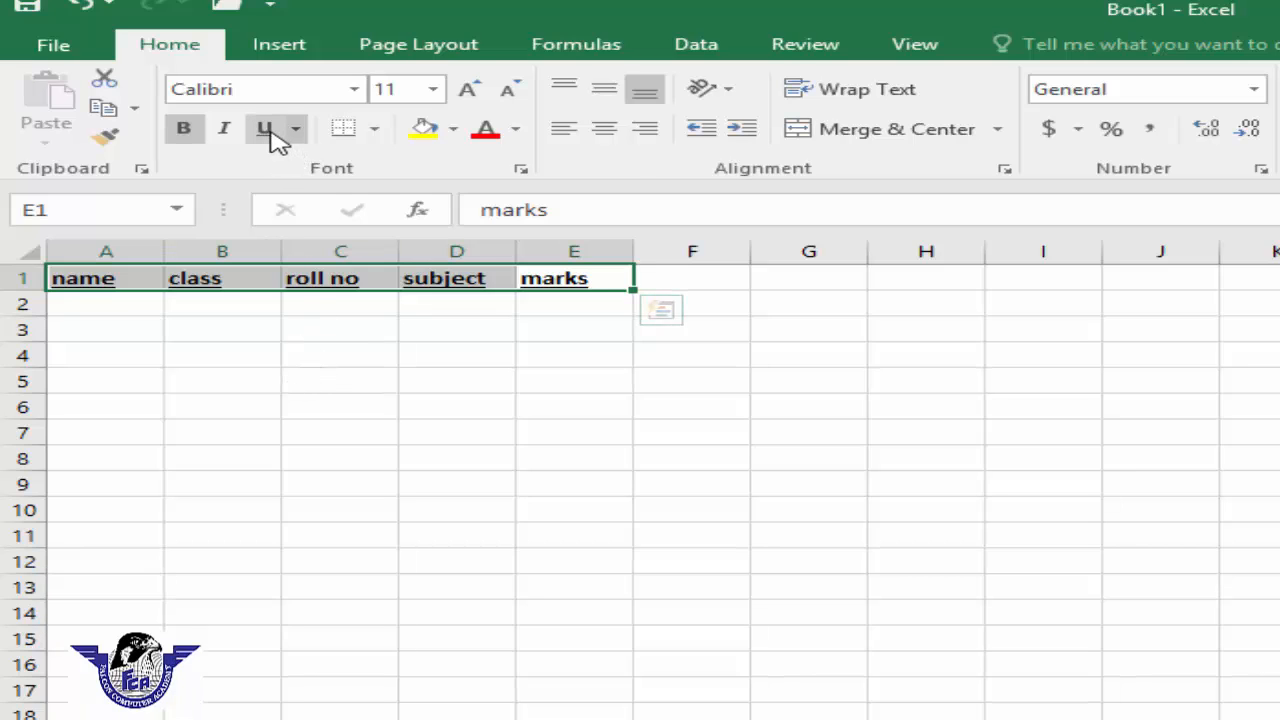
pyautogui.click(266, 129)
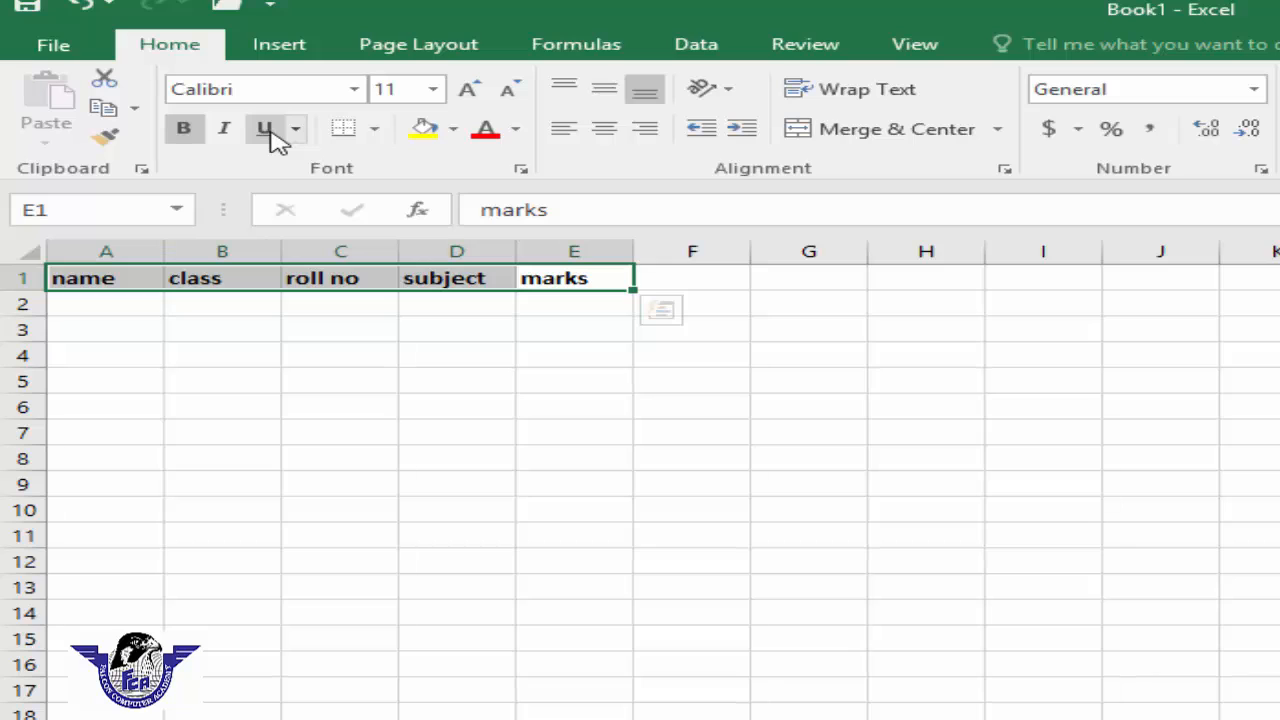
pyautogui.click(183, 131)
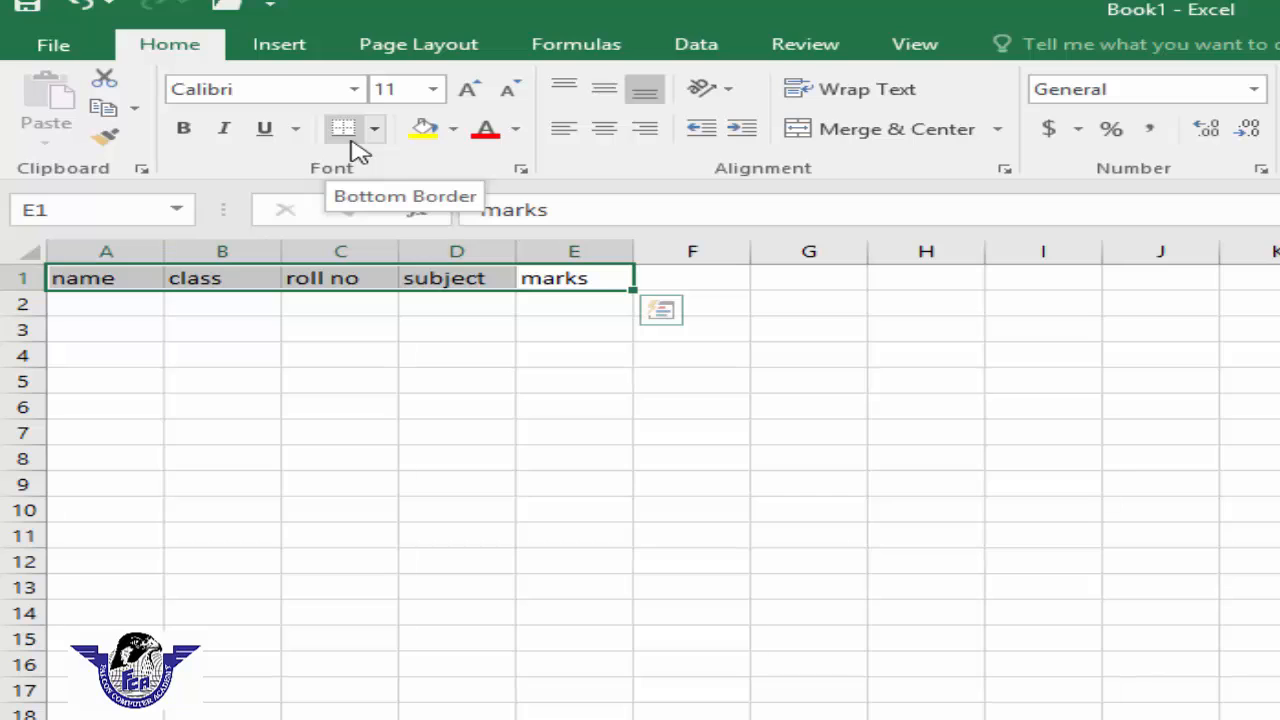
pyautogui.click(560, 510)
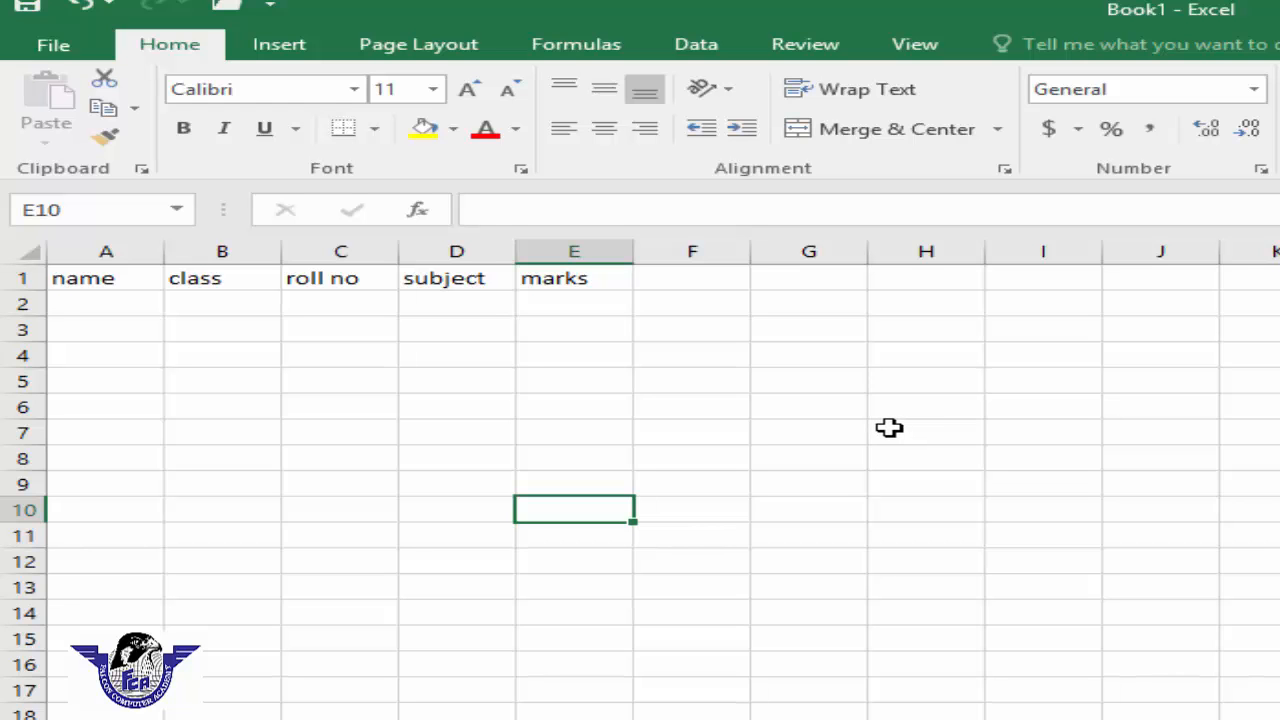
# Step: Open the print preview of the sheet and return to the worksheet
pyautogui.hotkey('ctrl', 'p')
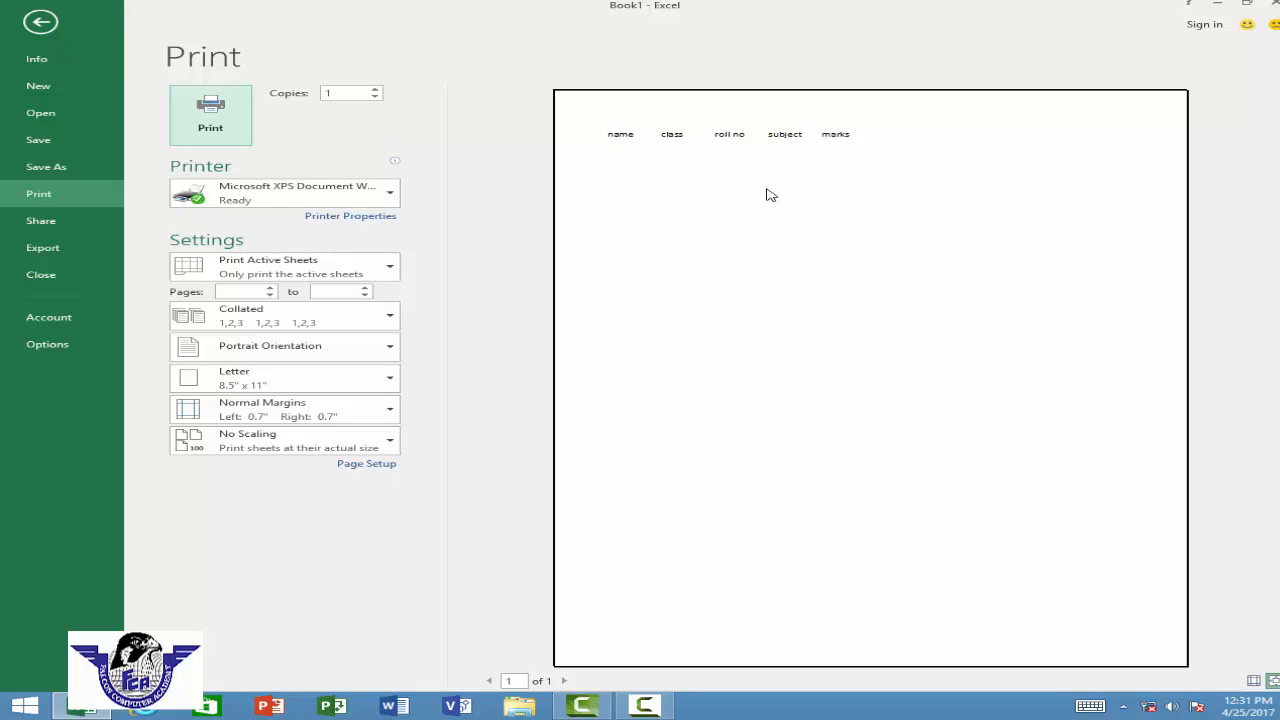
pyautogui.press('Escape')
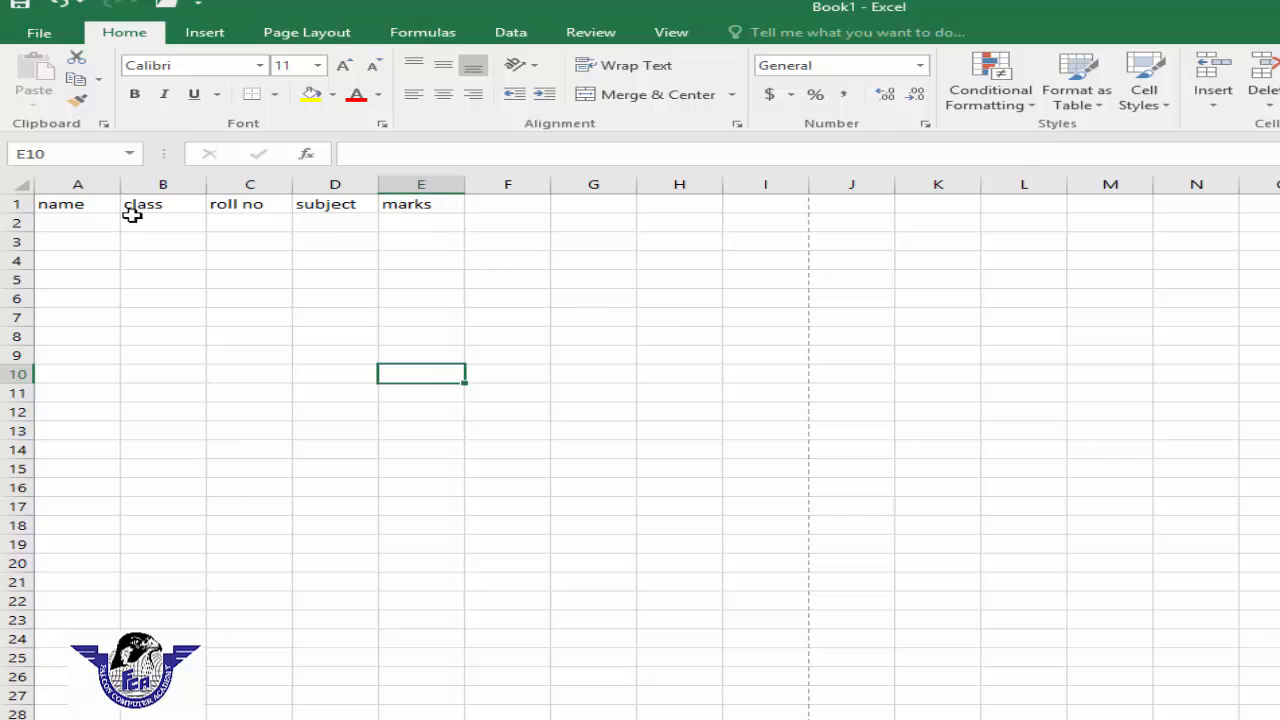
# Step: Apply All Borders to the range A1:I22
pyautogui.moveTo(56, 206); pyautogui.dragTo(785, 605)
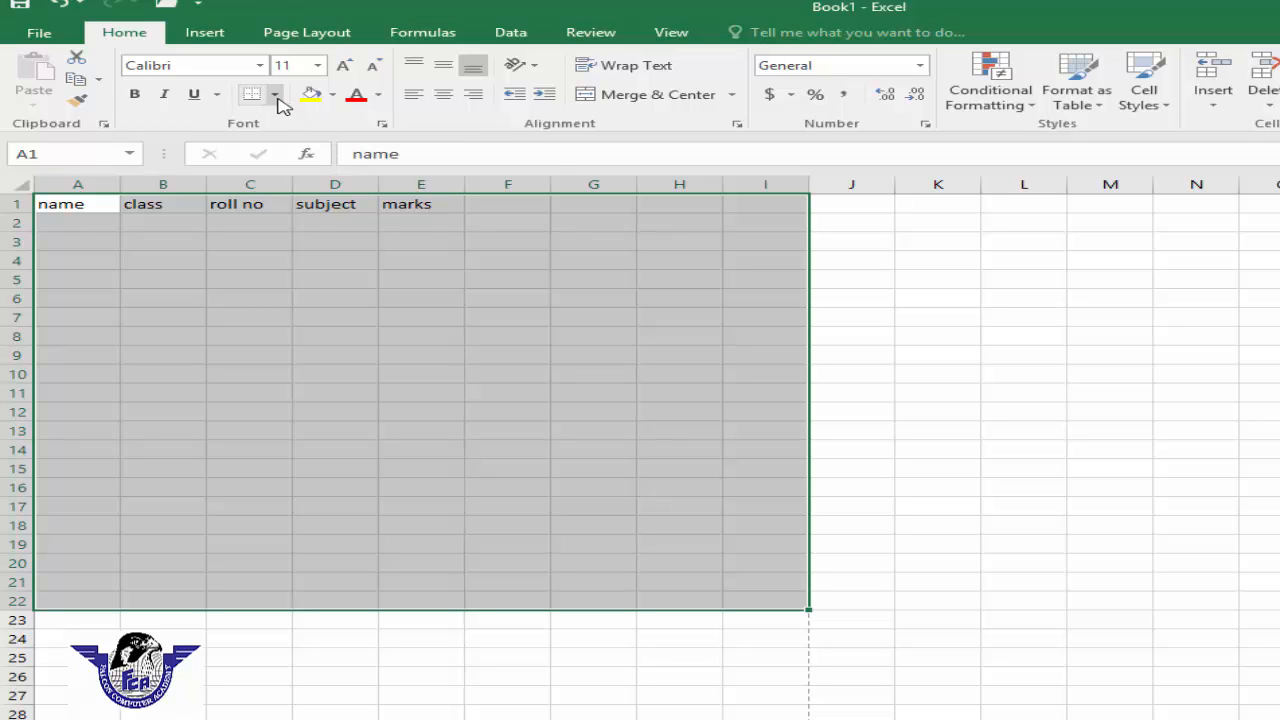
pyautogui.click(276, 94)
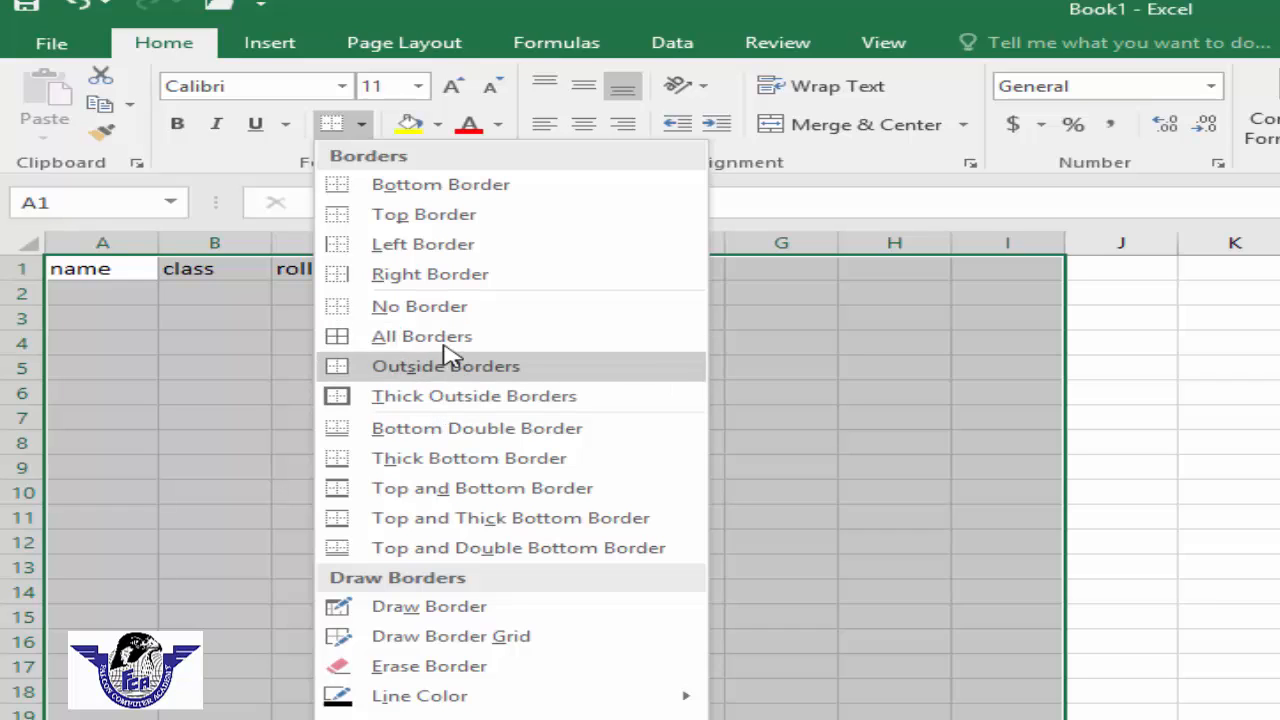
pyautogui.click(458, 345)
pyautogui.click(622, 423)
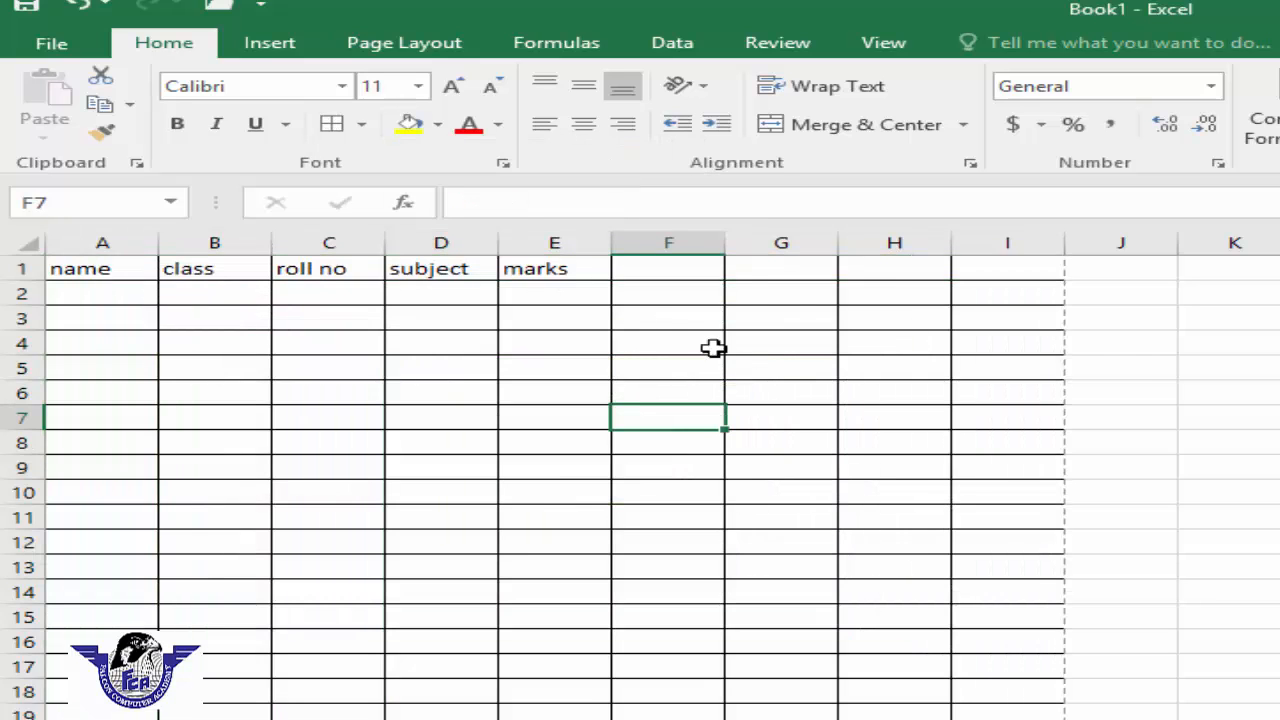
# Step: Check the bordered table in print preview and return to the worksheet
pyautogui.click(549, 485)
pyautogui.hotkey('ctrl', 'p')
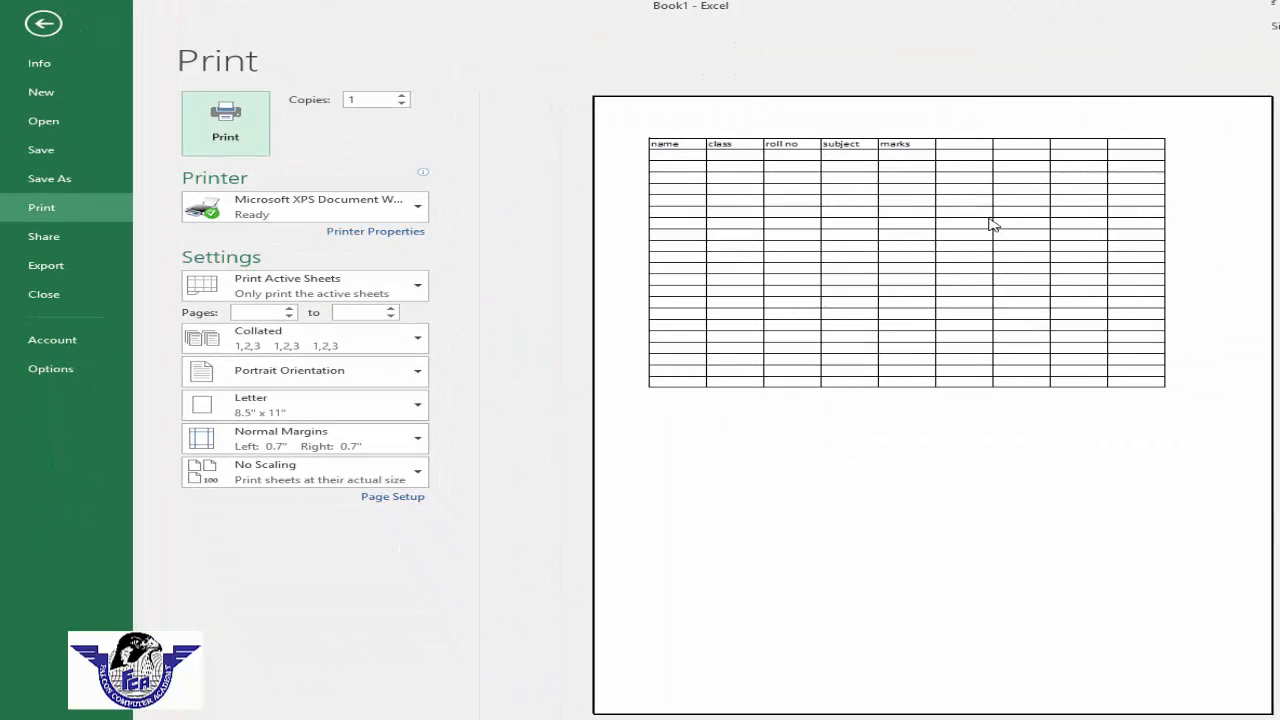
pyautogui.press('Escape')
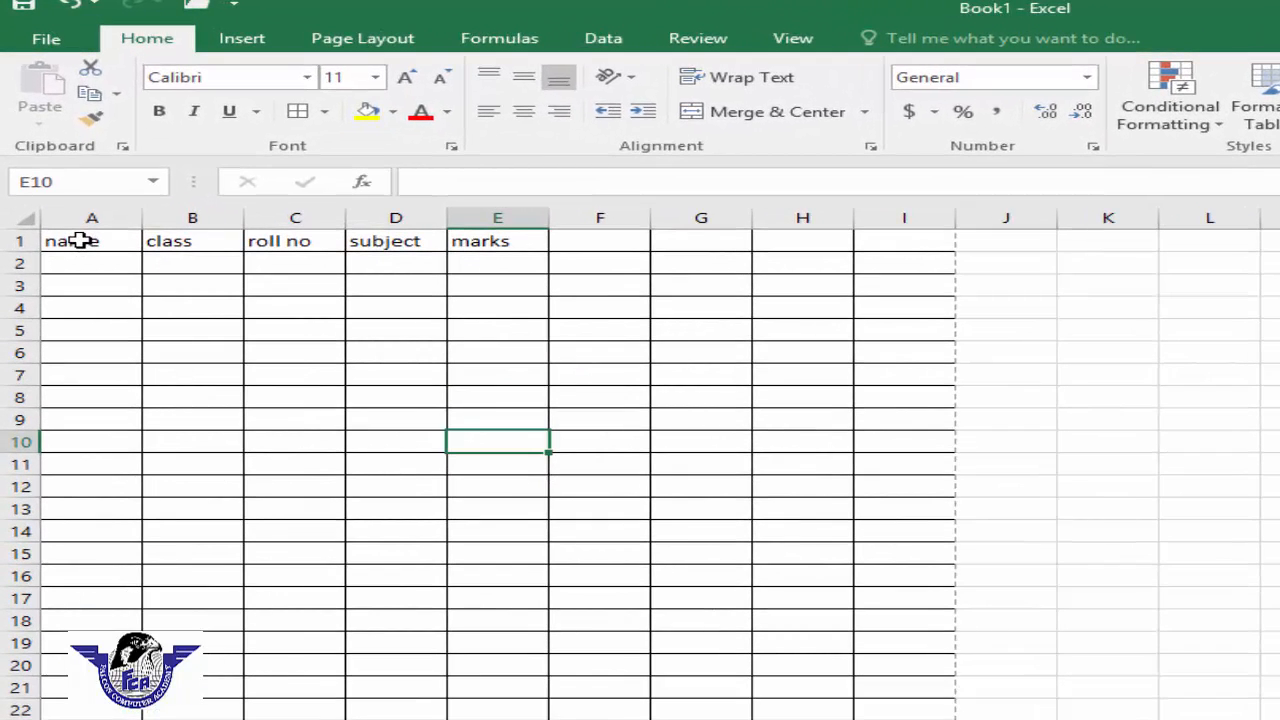
# Step: Fill the header row A1:I1 with a light gold theme colour
pyautogui.moveTo(80, 240); pyautogui.dragTo(887, 240)
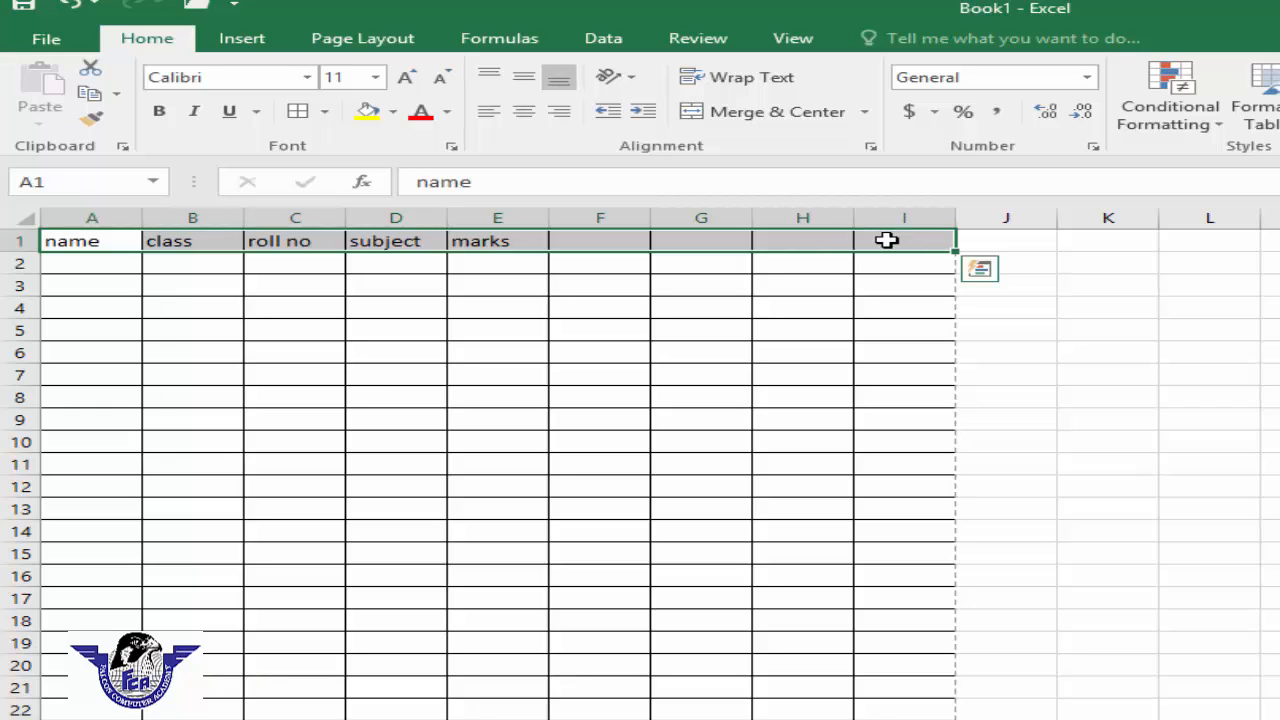
pyautogui.click(394, 112)
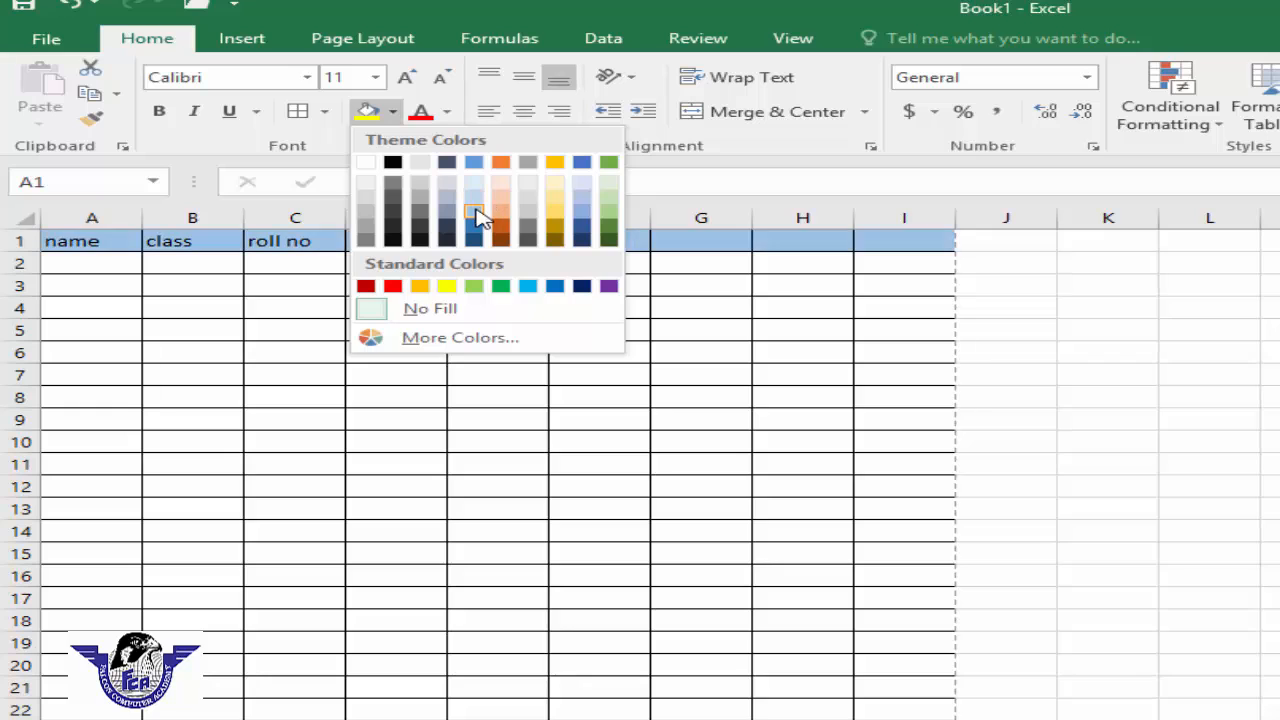
pyautogui.click(555, 212)
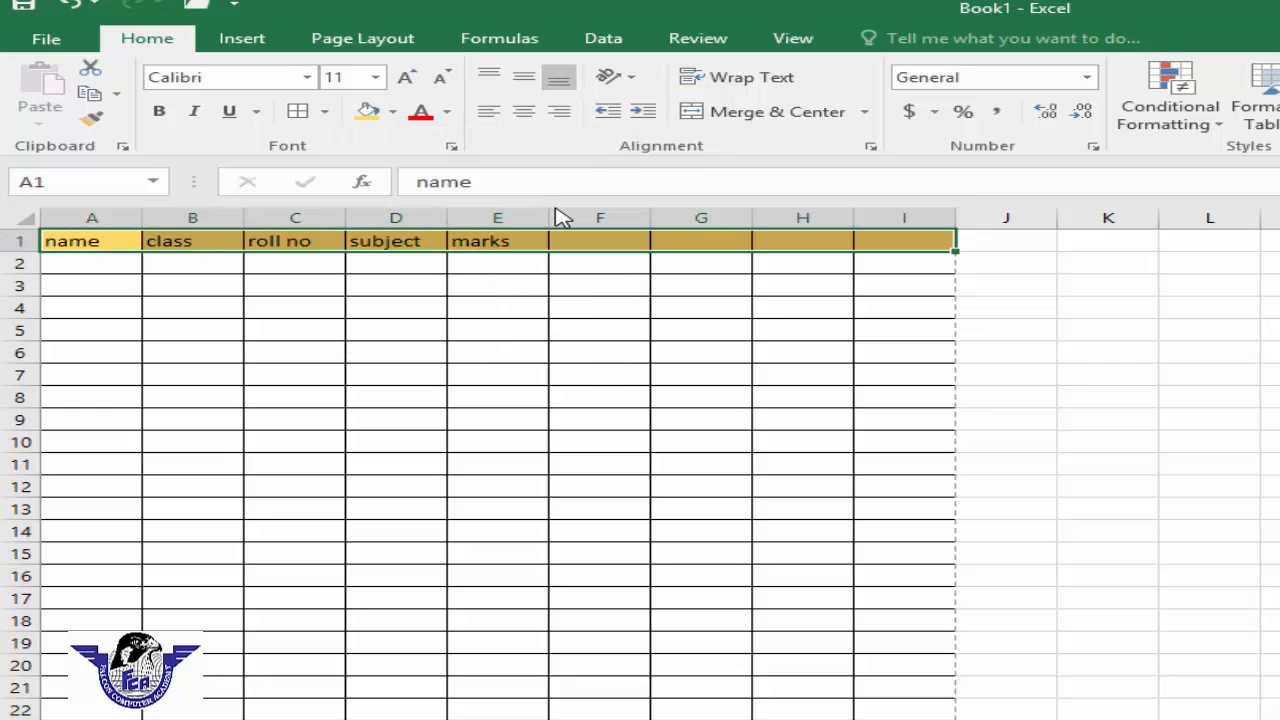
pyautogui.click(530, 289)
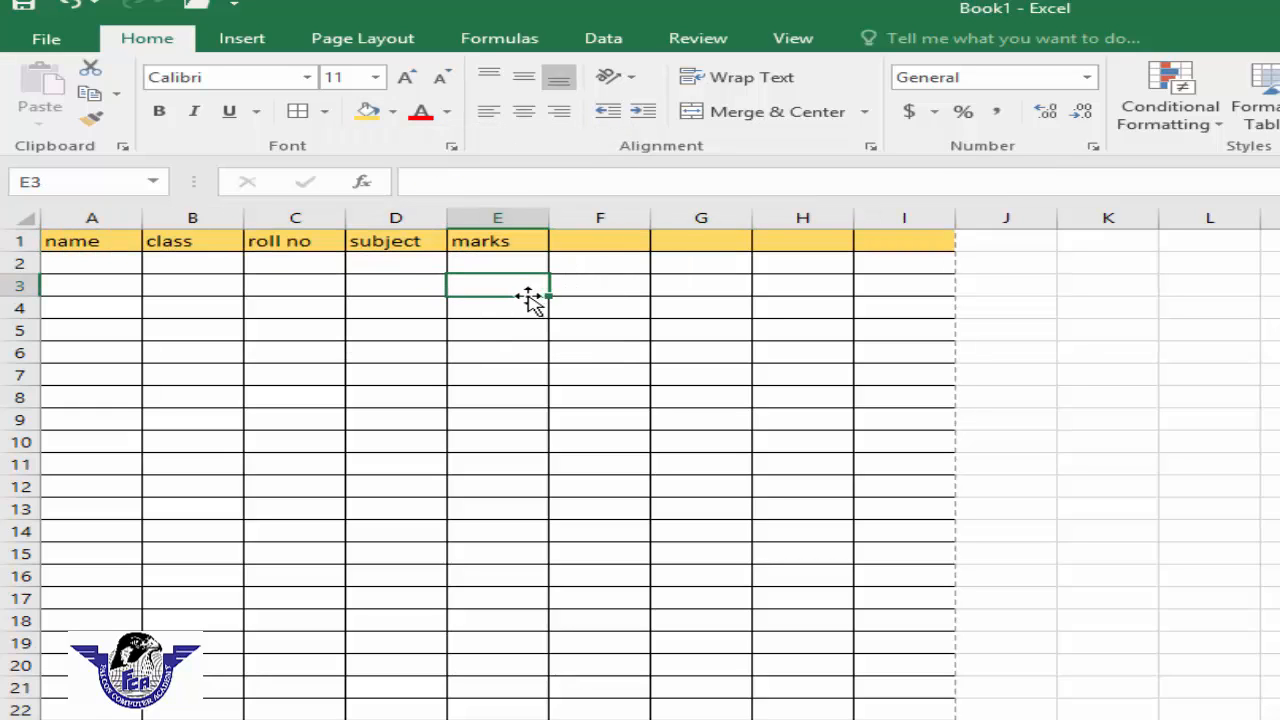
# Step: Set the font colour of the headers in A1:E1 to red
pyautogui.moveTo(73, 238); pyautogui.dragTo(487, 240)
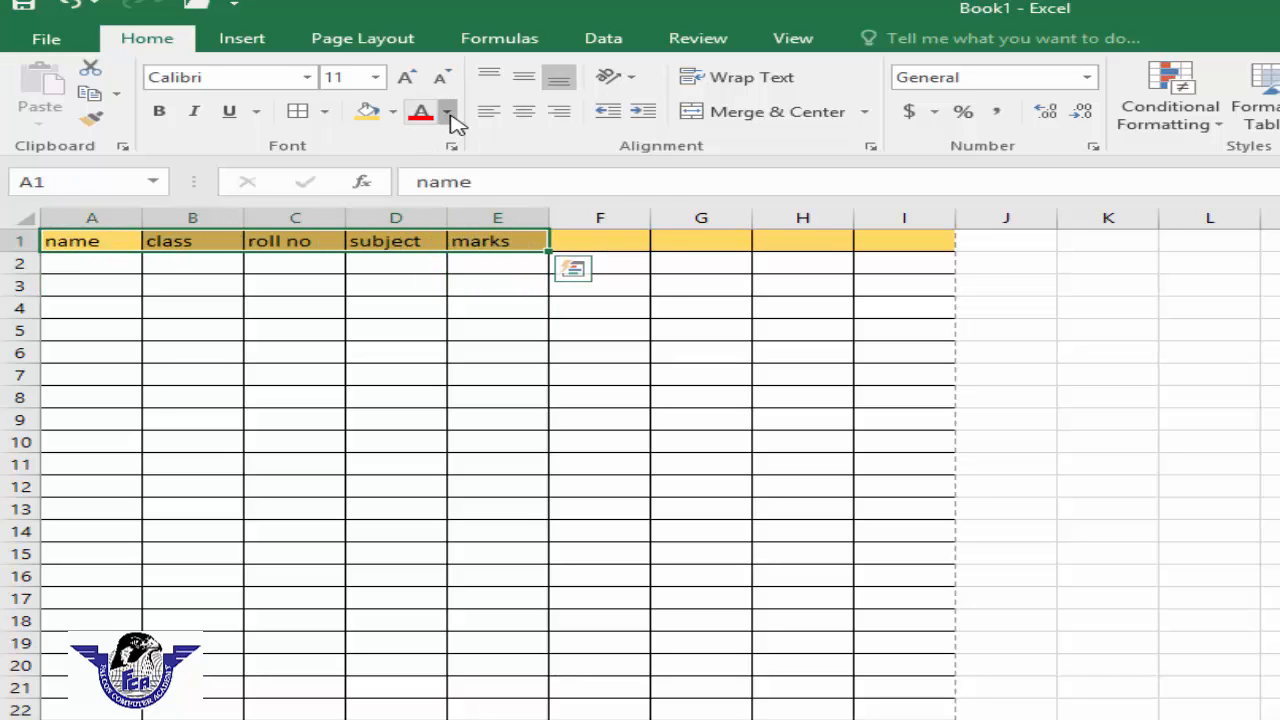
pyautogui.click(446, 111)
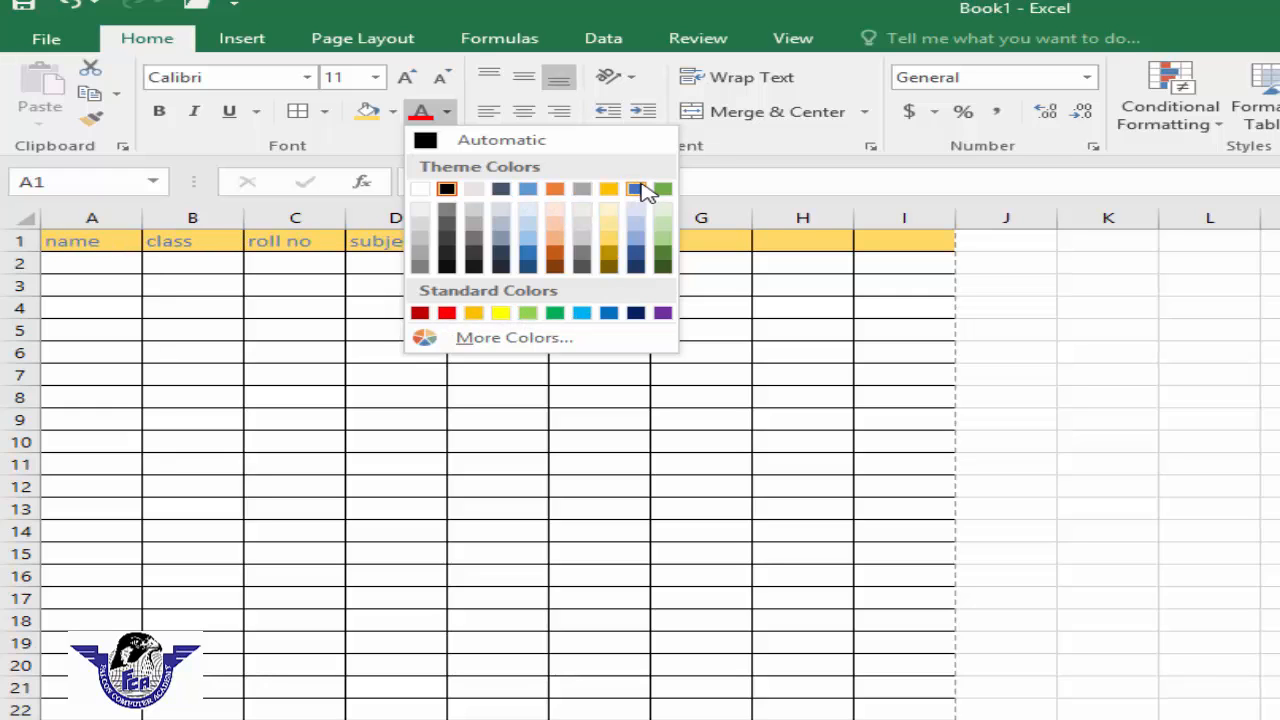
pyautogui.click(446, 313)
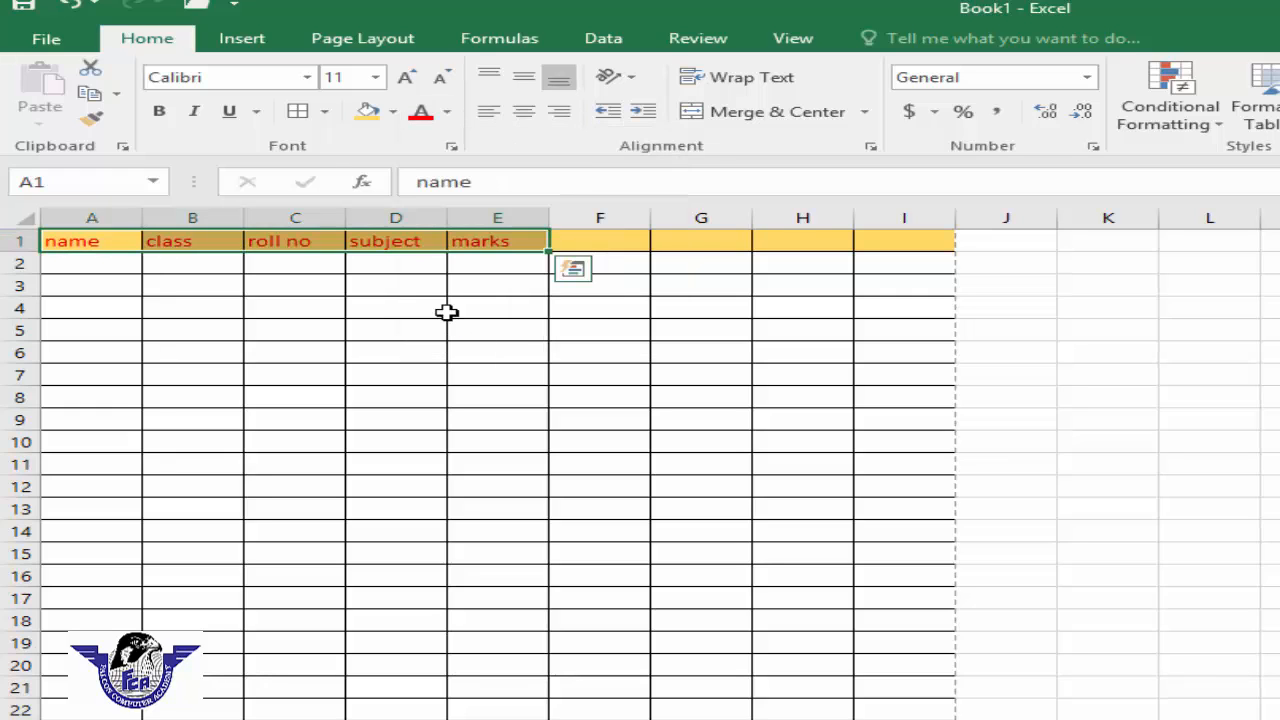
pyautogui.click(457, 300)
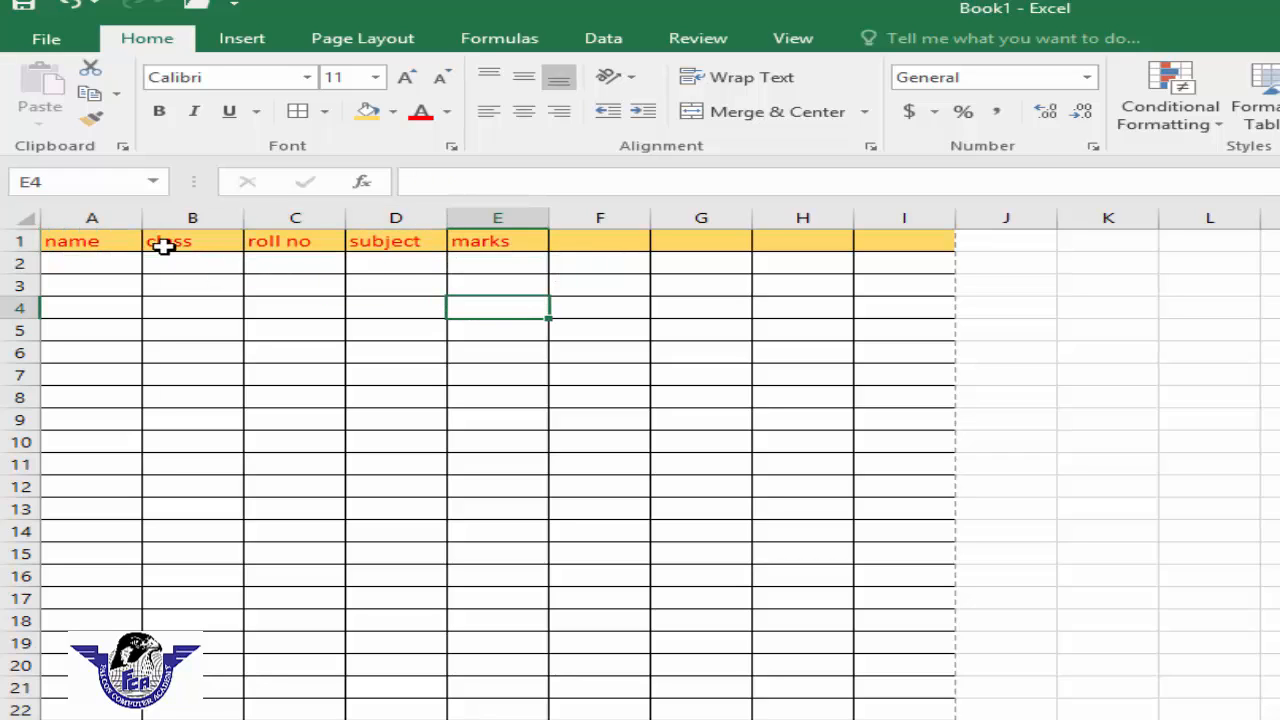
# Step: Shrink and enlarge the header font in A1:E1 step by step with the font size buttons
pyautogui.moveTo(100, 241); pyautogui.dragTo(482, 248)
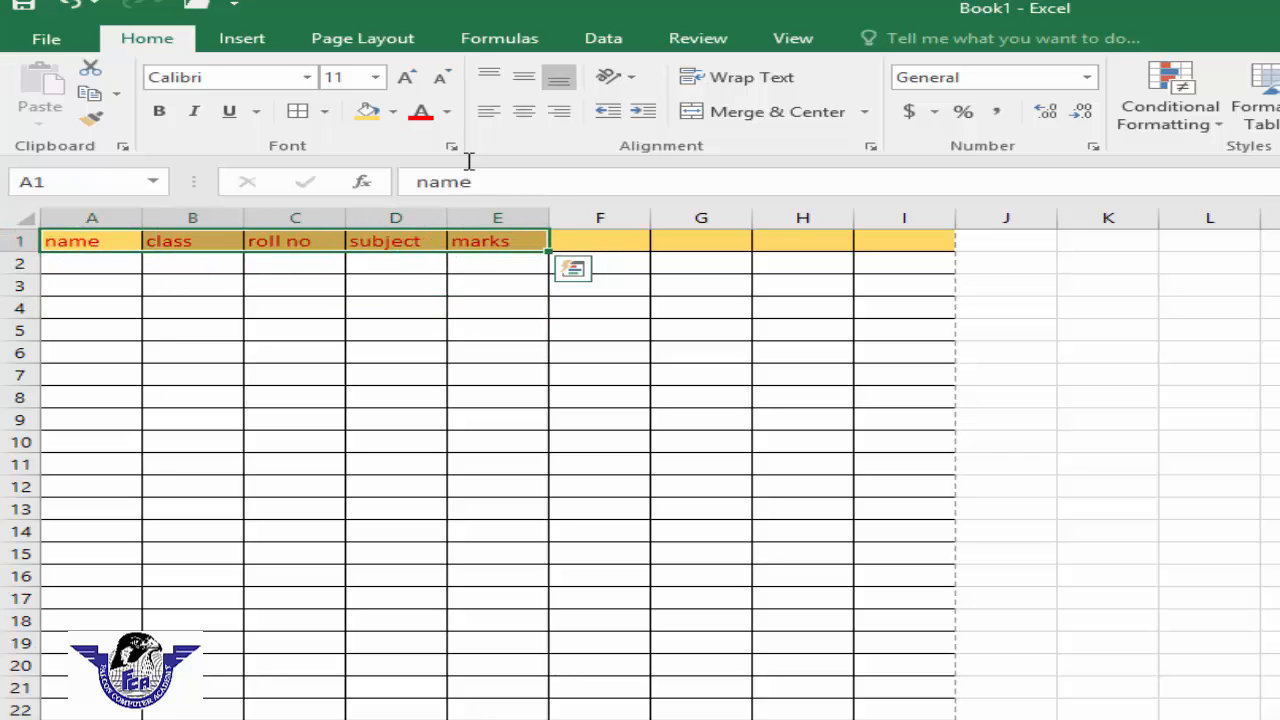
pyautogui.click(443, 78)
pyautogui.click(443, 78)
pyautogui.click(443, 78)
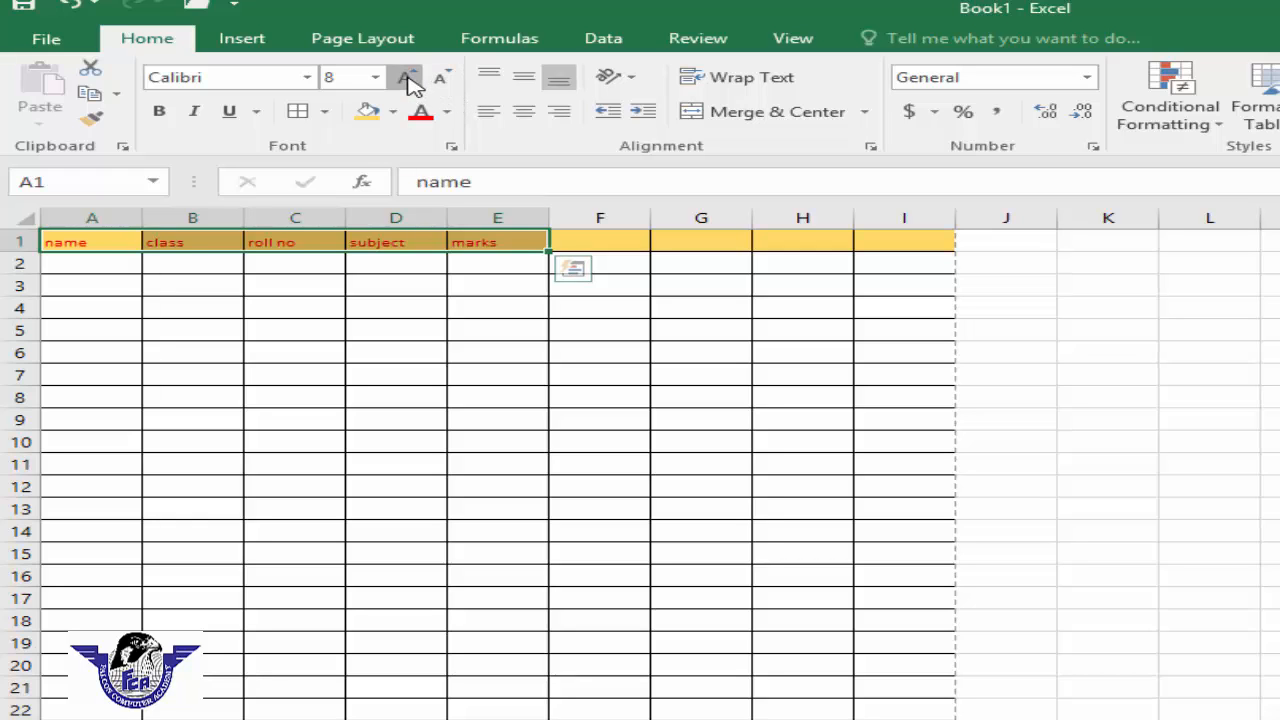
pyautogui.click(407, 79)
pyautogui.click(409, 79)
pyautogui.click(409, 79)
pyautogui.click(409, 79)
pyautogui.click(409, 79)
pyautogui.click(409, 79)
pyautogui.click(409, 79)
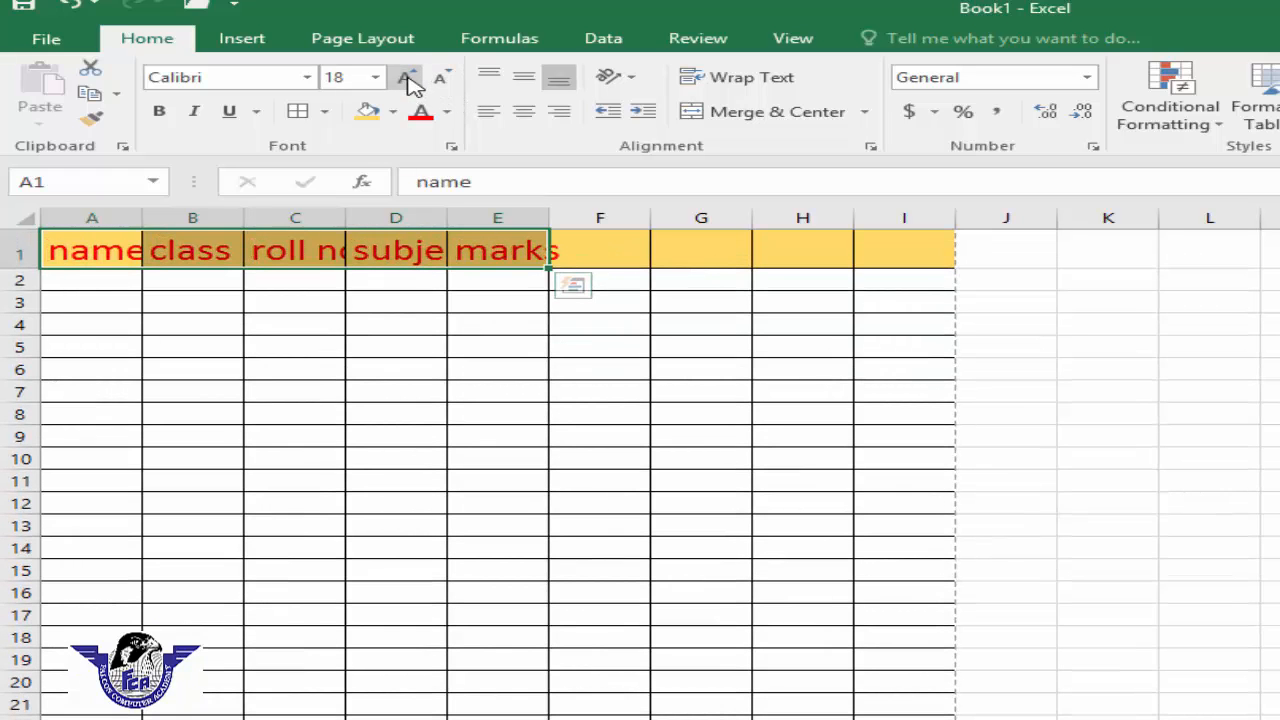
pyautogui.click(440, 80)
pyautogui.click(440, 80)
pyautogui.click(440, 80)
pyautogui.click(440, 80)
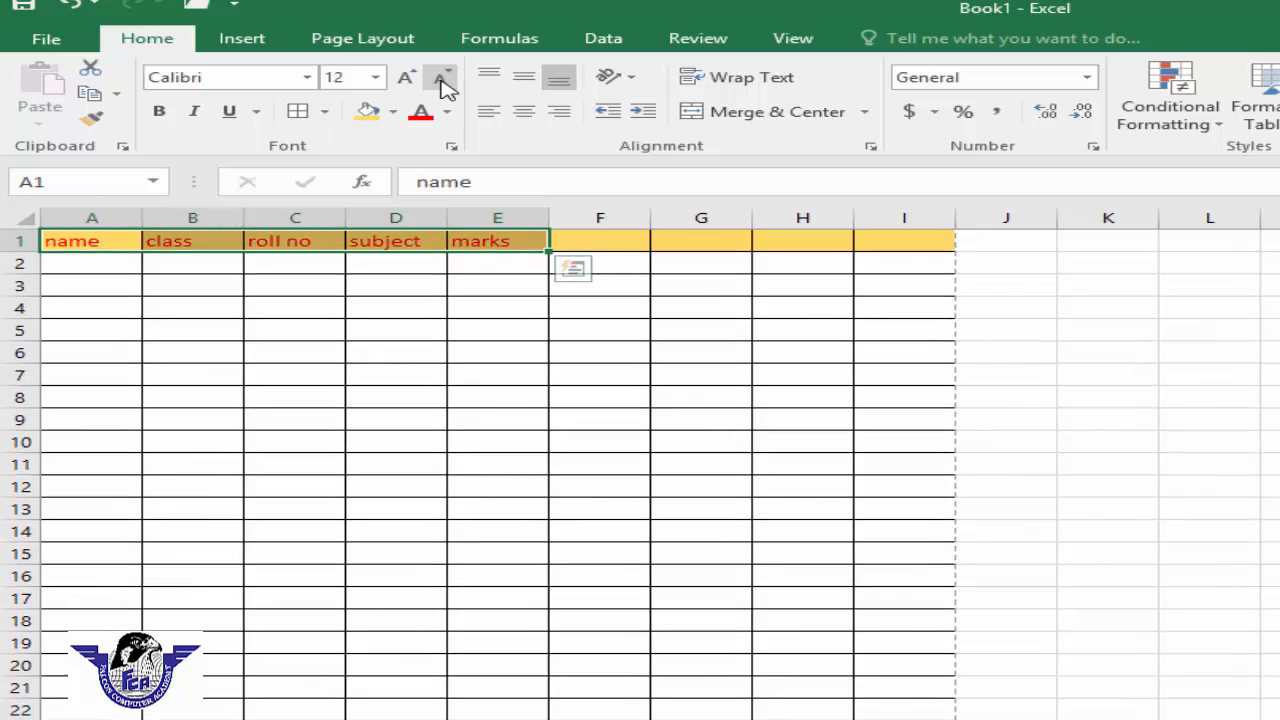
pyautogui.click(440, 80)
pyautogui.click(440, 80)
pyautogui.click(408, 80)
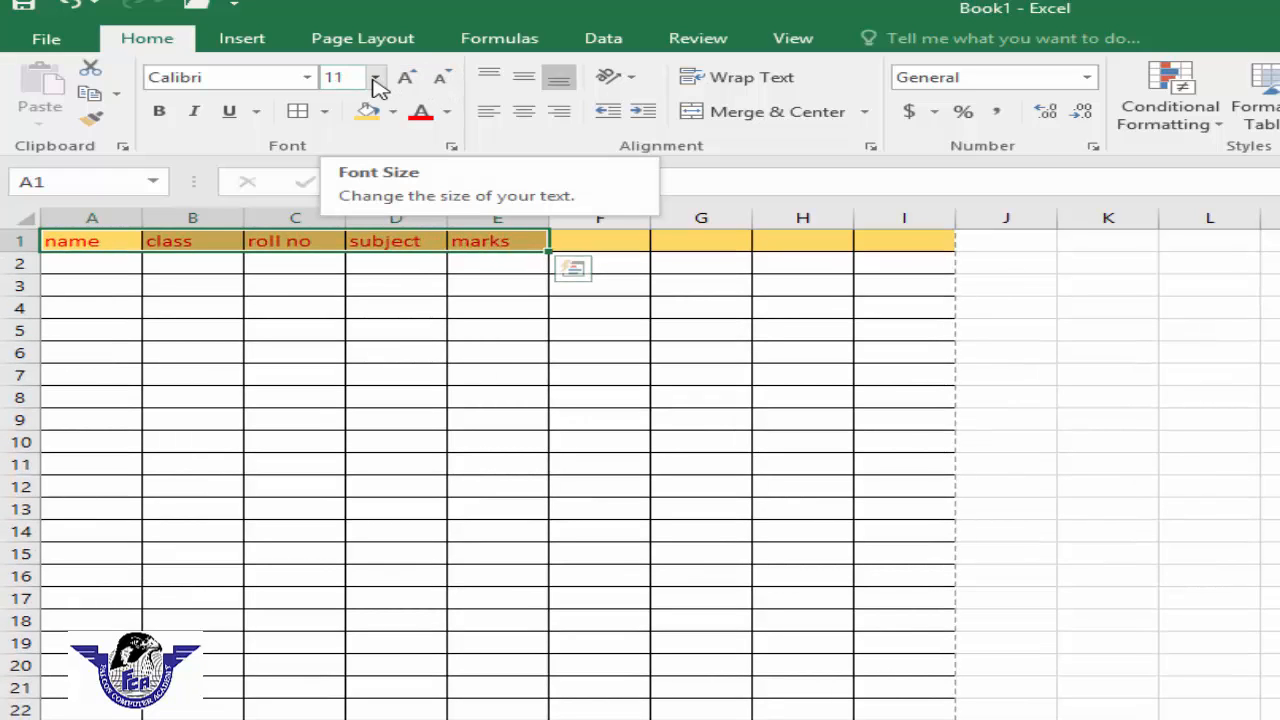
# Step: Set the header font size in A1:E1 to 20
pyautogui.click(375, 80)
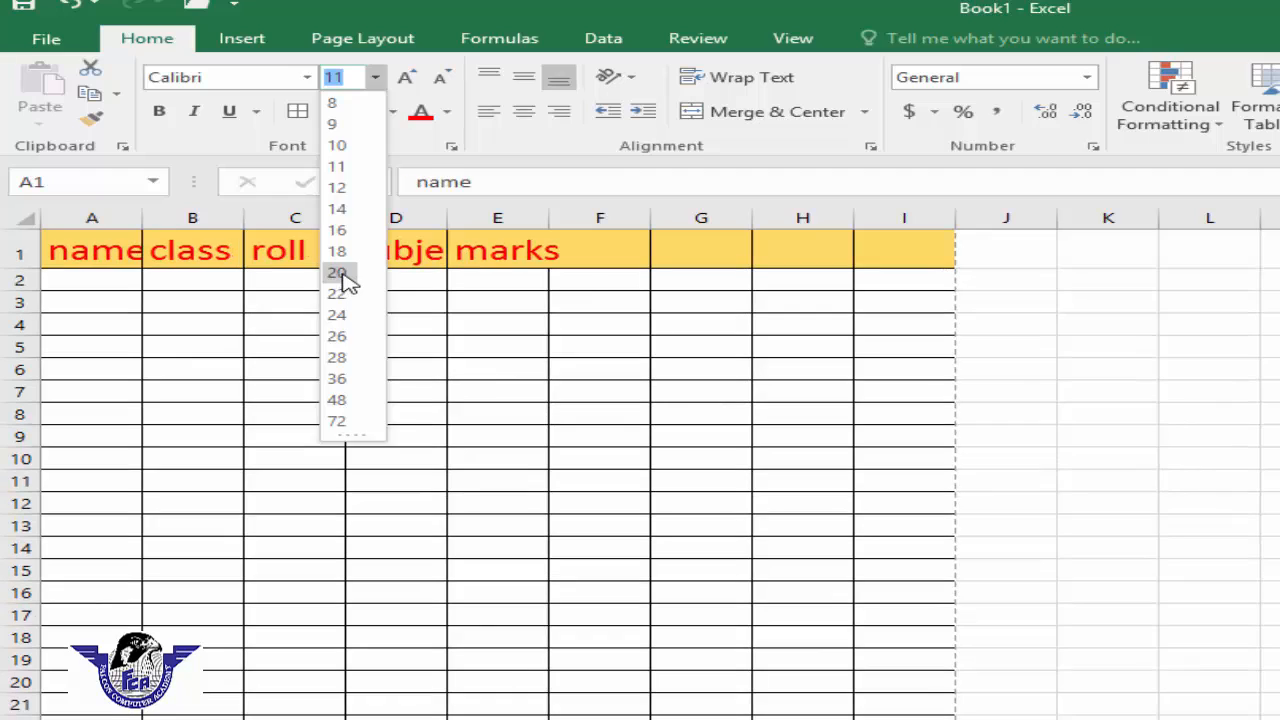
pyautogui.click(338, 274)
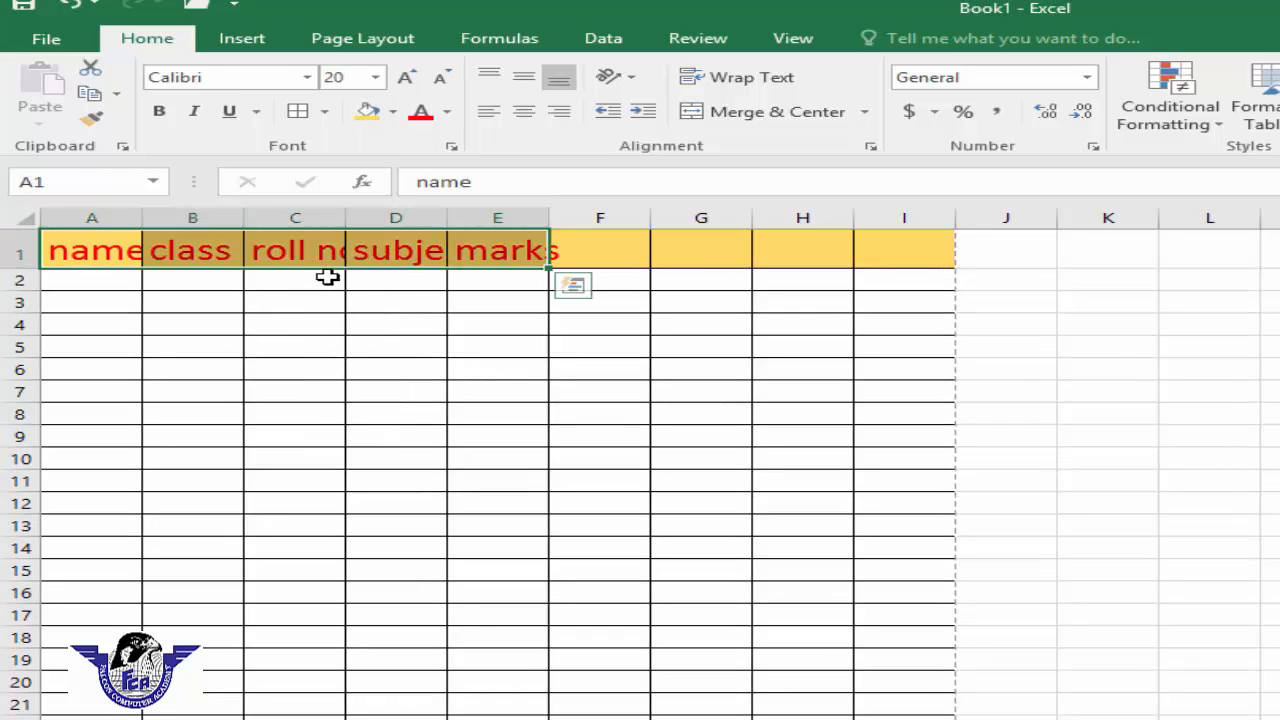
pyautogui.click(324, 285)
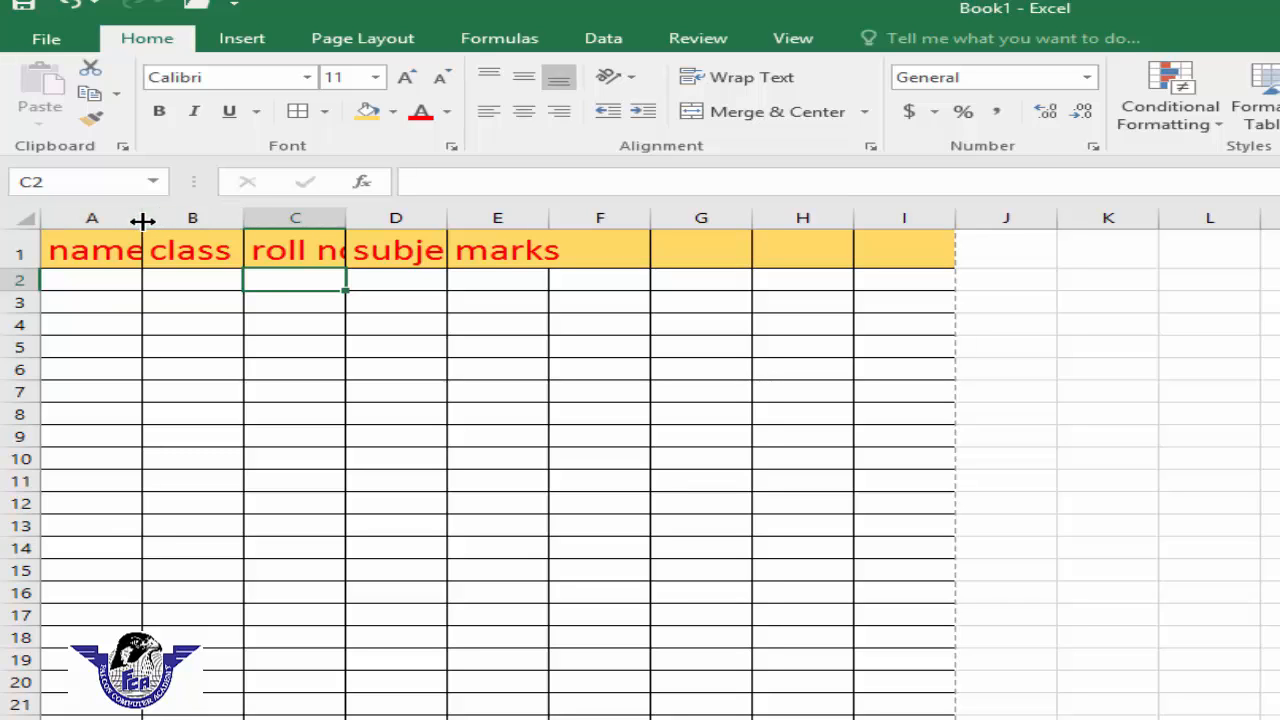
# Step: AutoFit the widths of columns A, C, D and E to fit the enlarged headers
pyautogui.doubleClick(143, 220)
pyautogui.moveTo(362, 220); pyautogui.dragTo(362, 220)
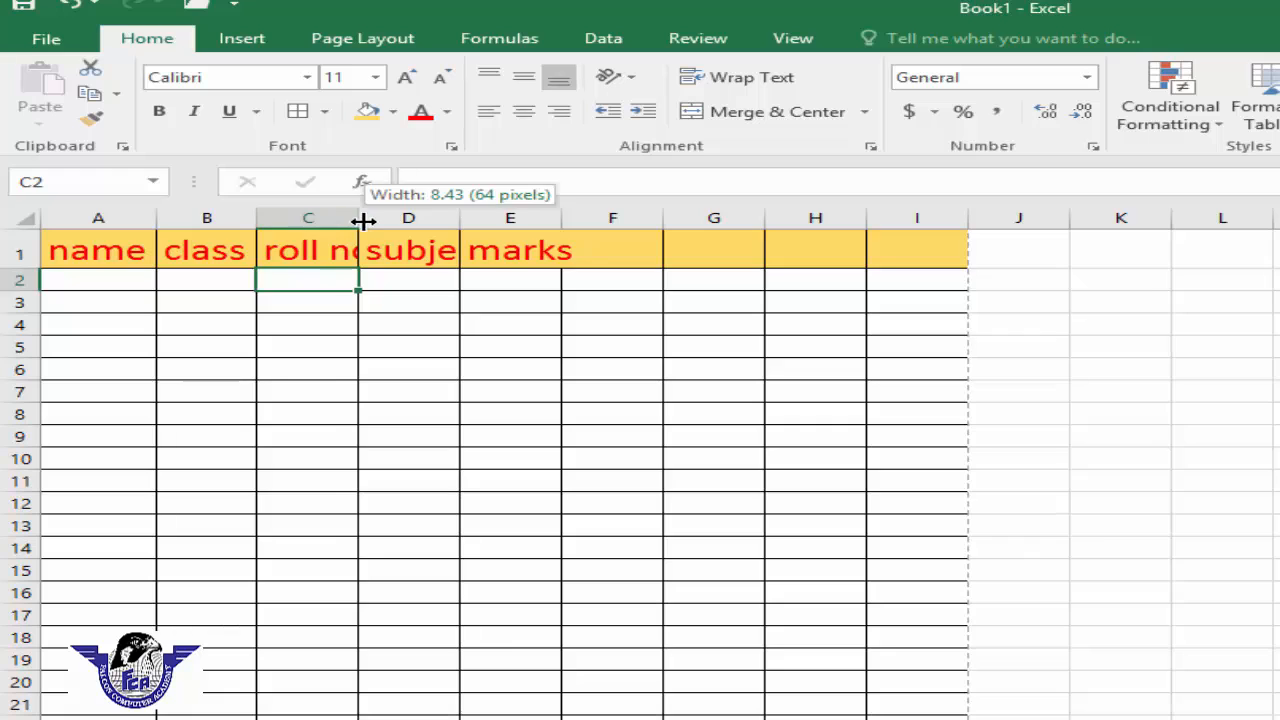
pyautogui.doubleClick(362, 220)
pyautogui.doubleClick(485, 220)
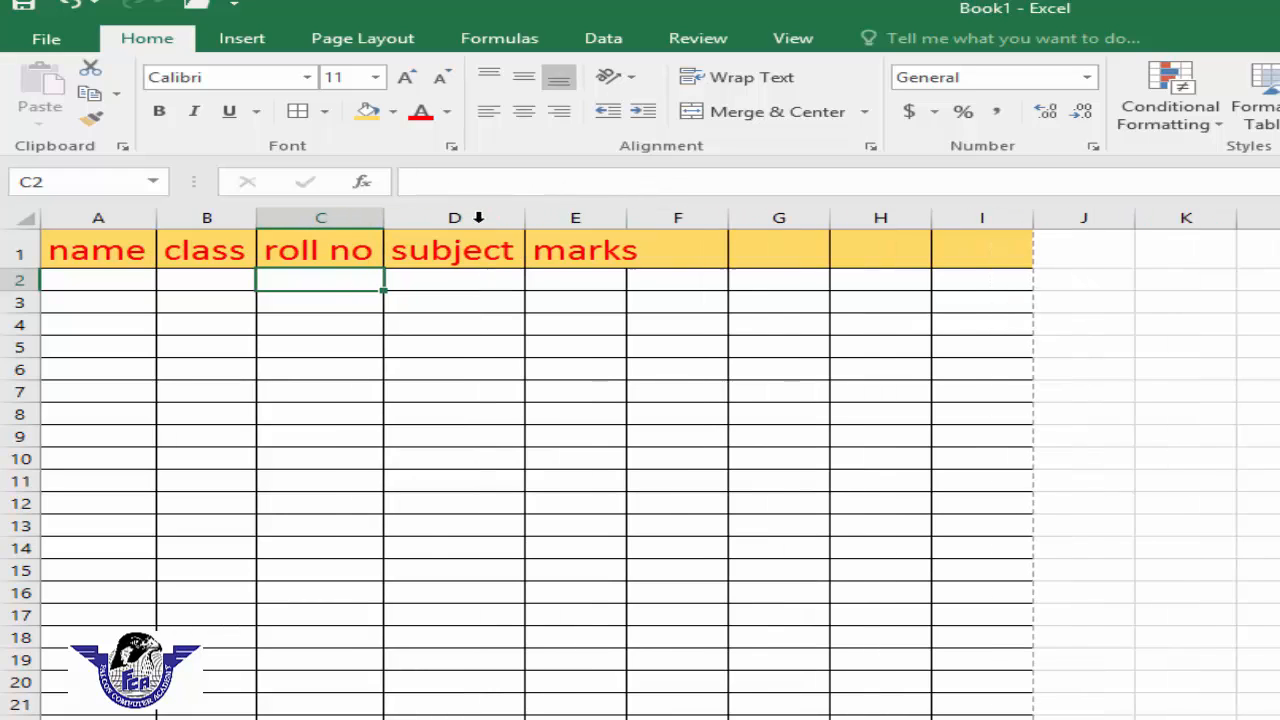
pyautogui.doubleClick(627, 220)
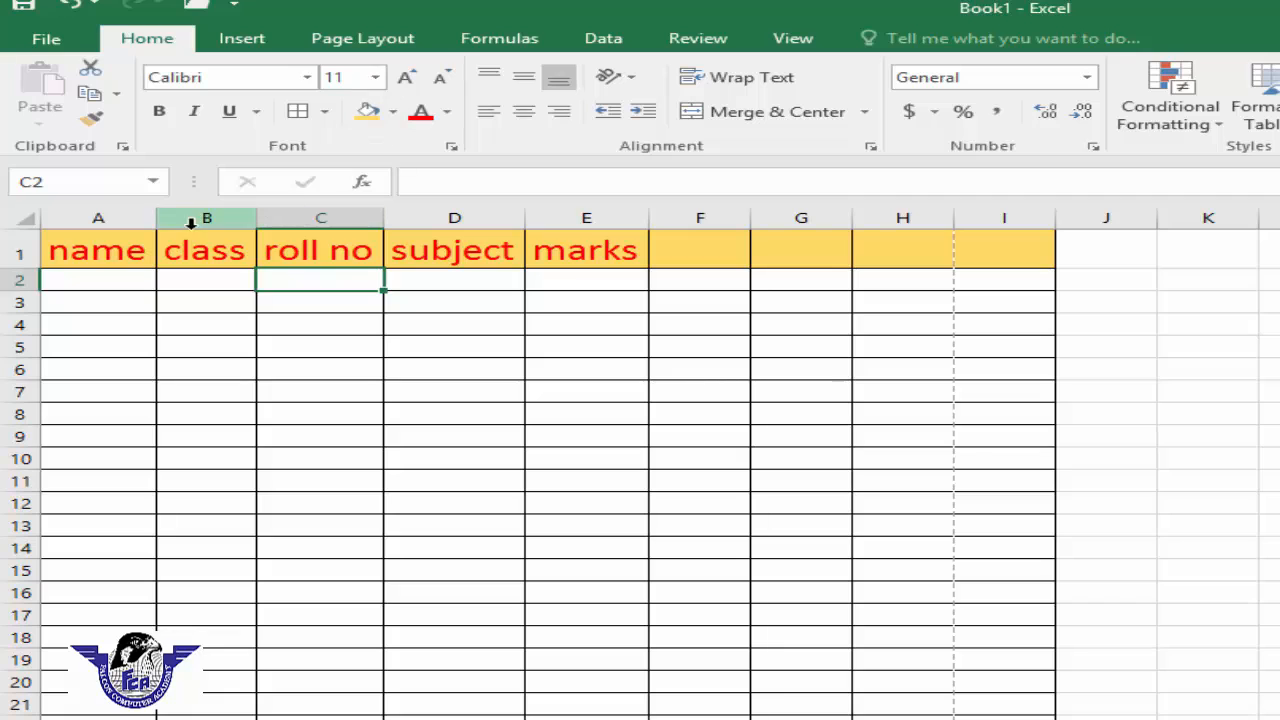
# Step: Change the header font of A1:E1 to Brush Script MT and then to Bernard MT Condensed
pyautogui.moveTo(120, 251); pyautogui.dragTo(586, 247)
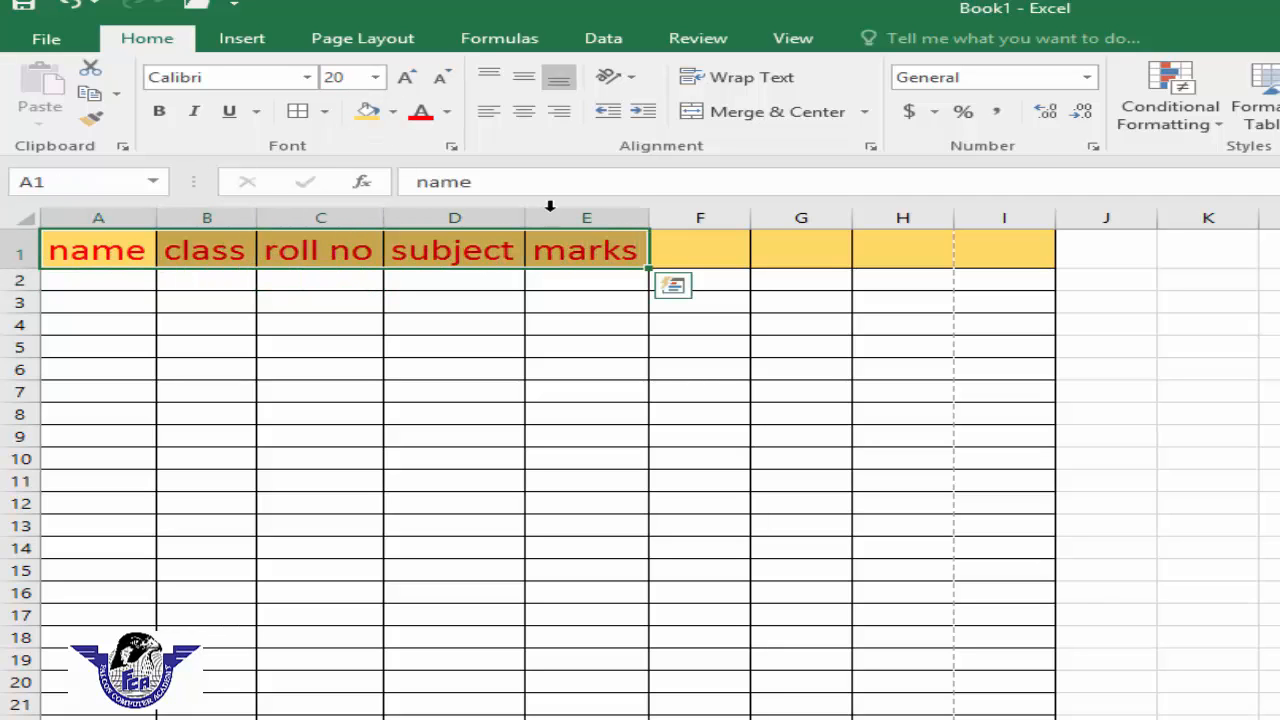
pyautogui.click(308, 78)
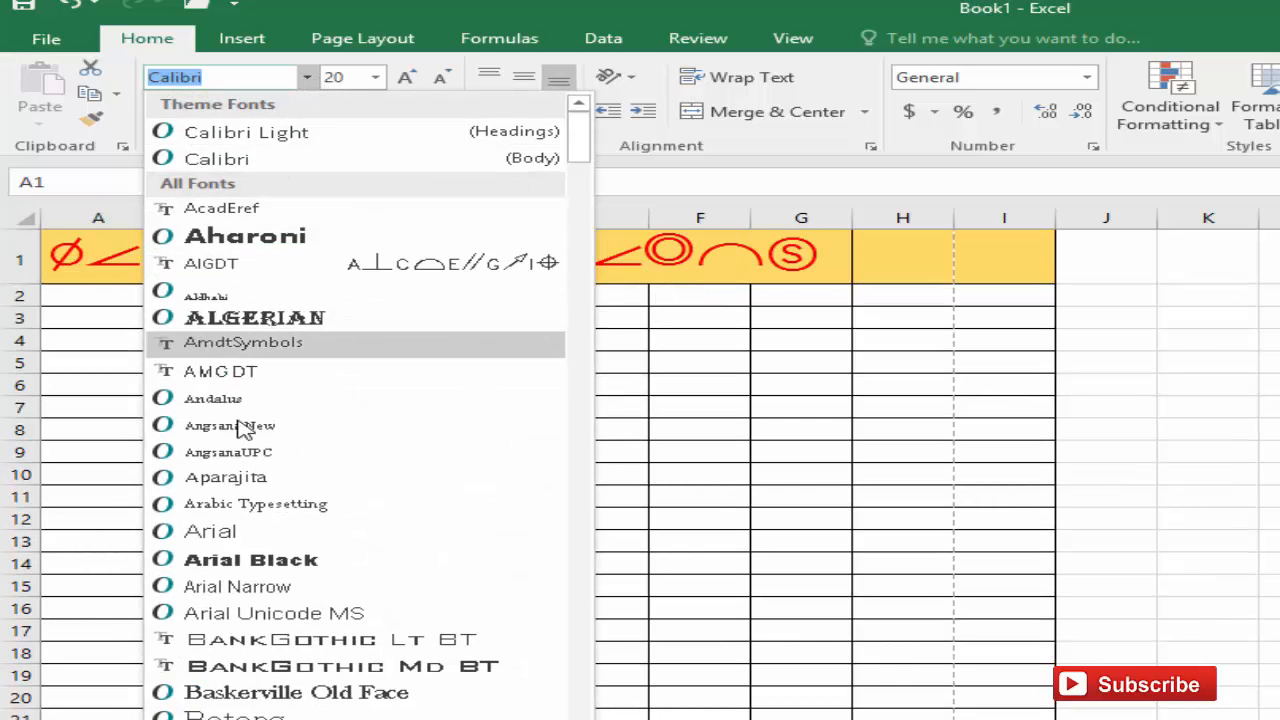
pyautogui.scroll(-8, 265, 635)
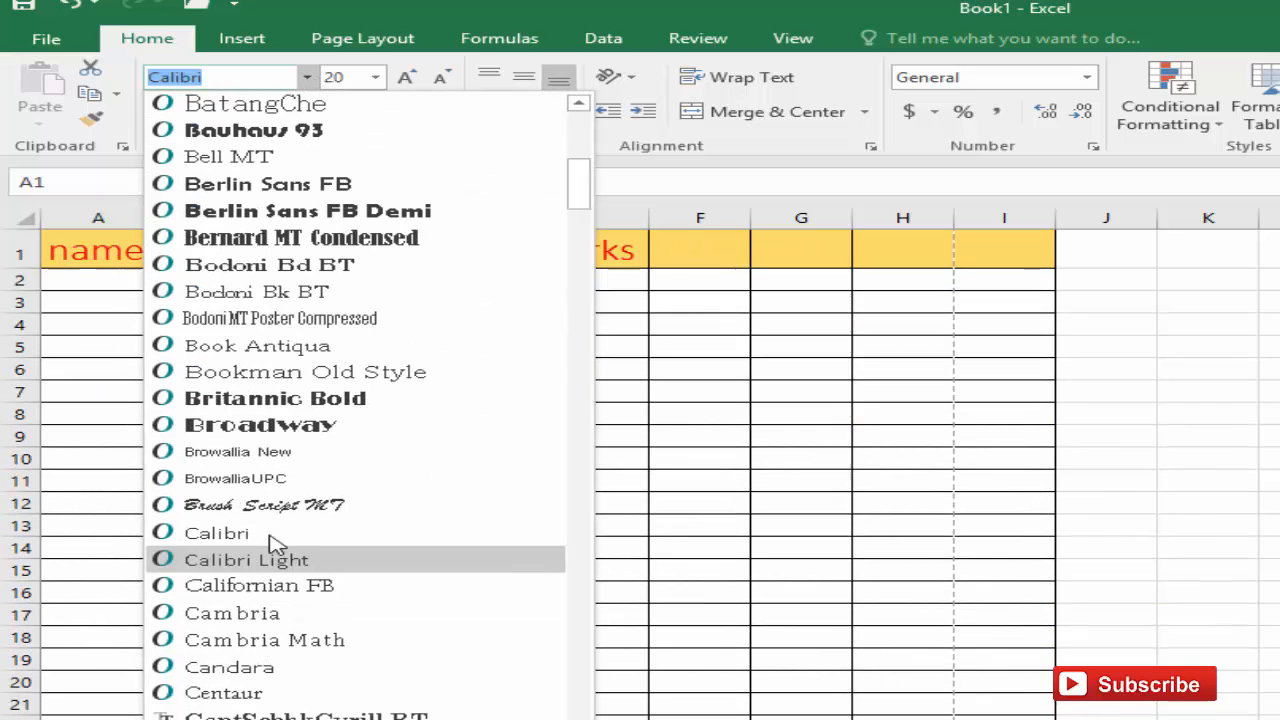
pyautogui.click(279, 505)
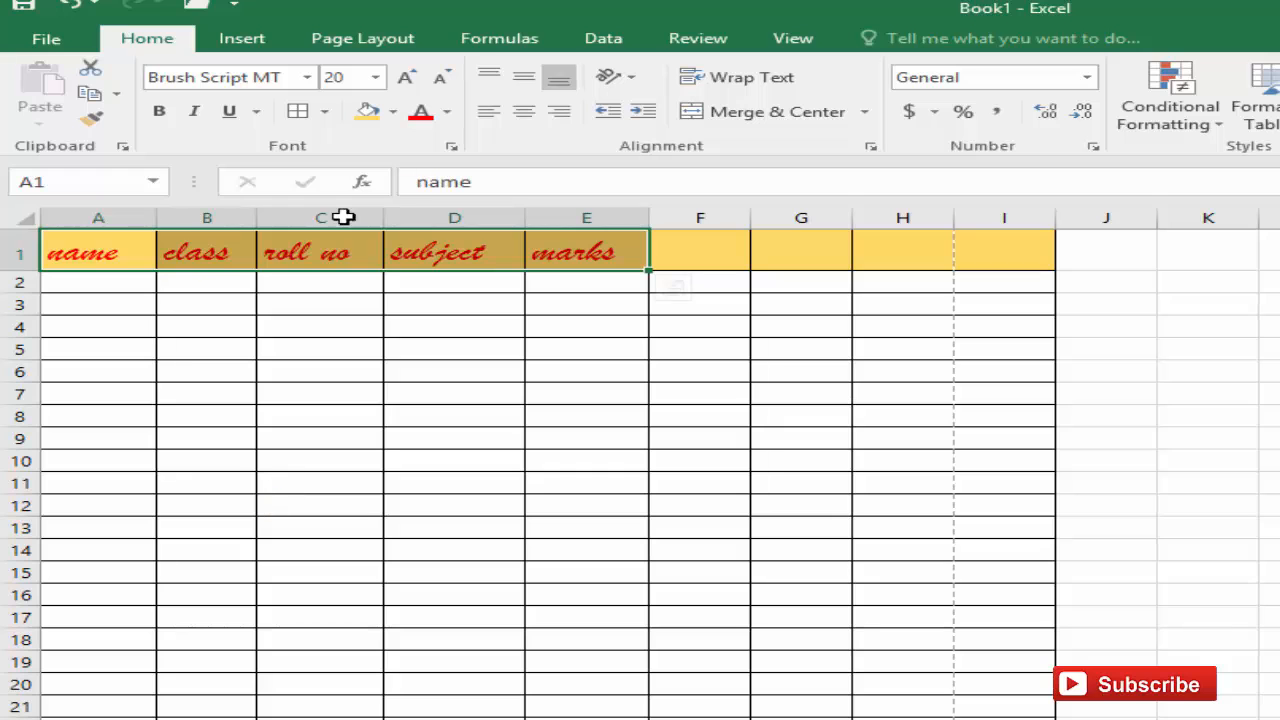
pyautogui.click(307, 77)
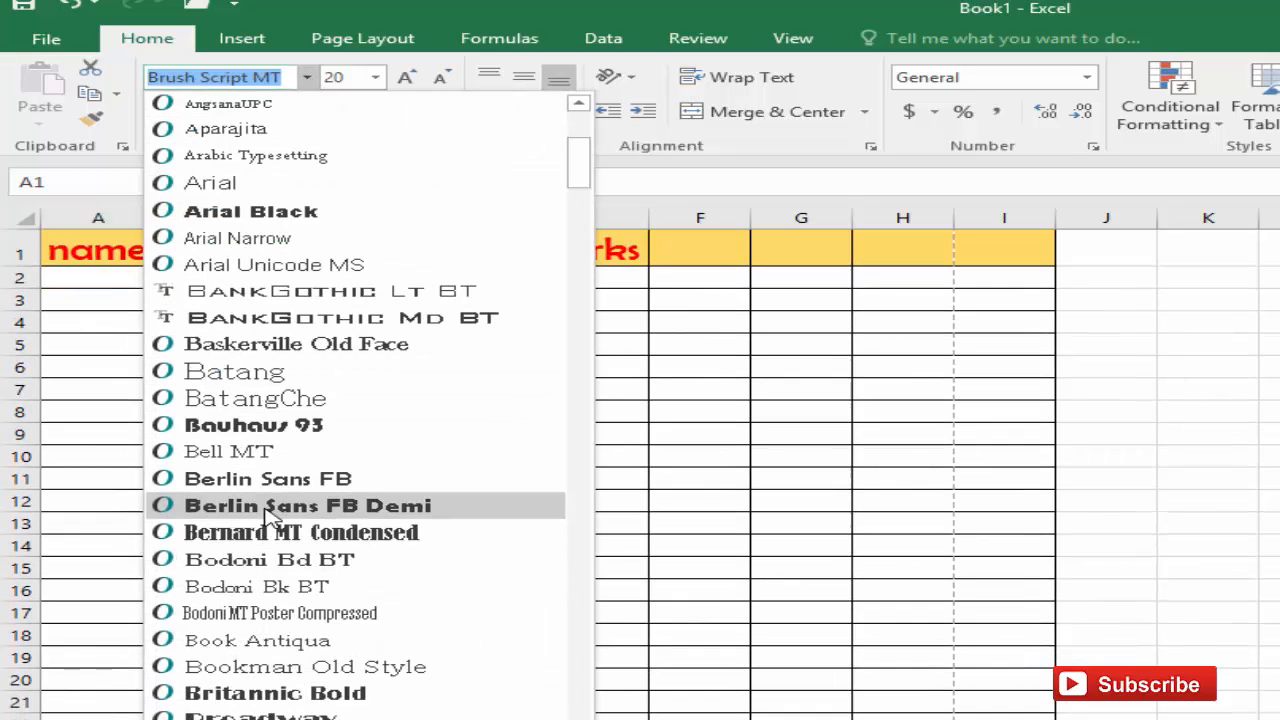
pyautogui.click(360, 532)
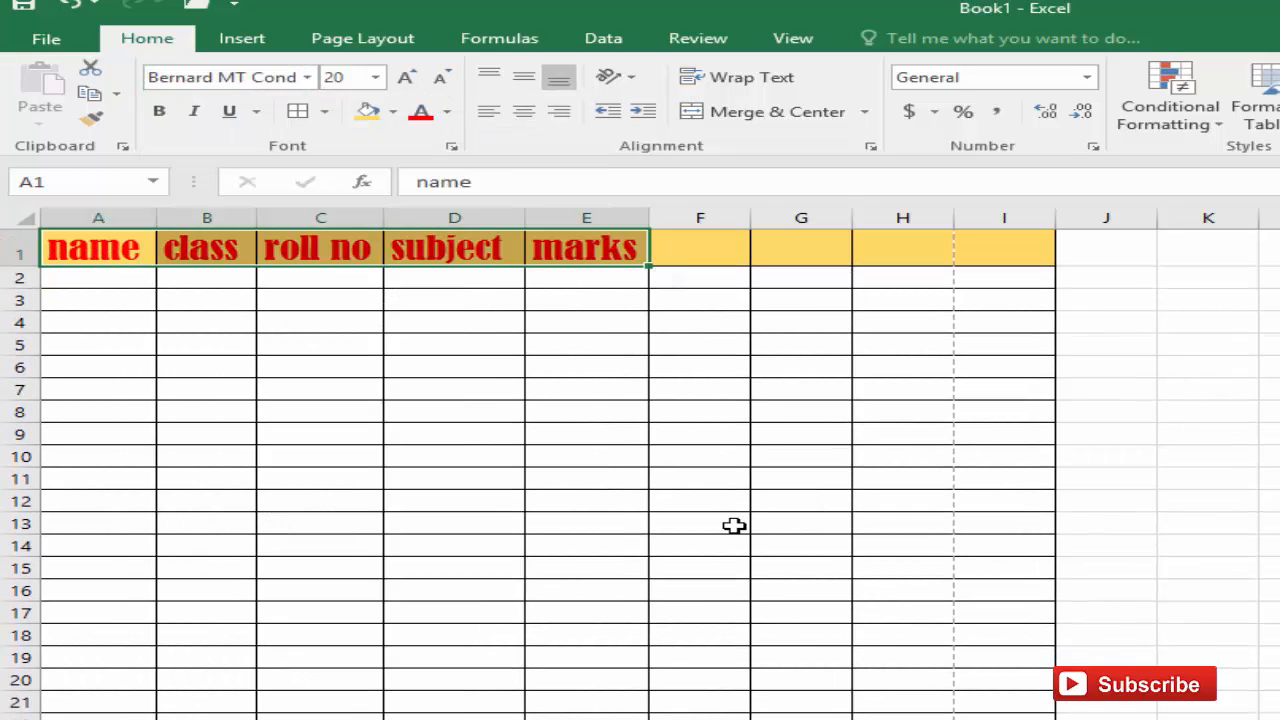
pyautogui.moveTo(757, 526); pyautogui.dragTo(735, 526)
pyautogui.click(587, 567)
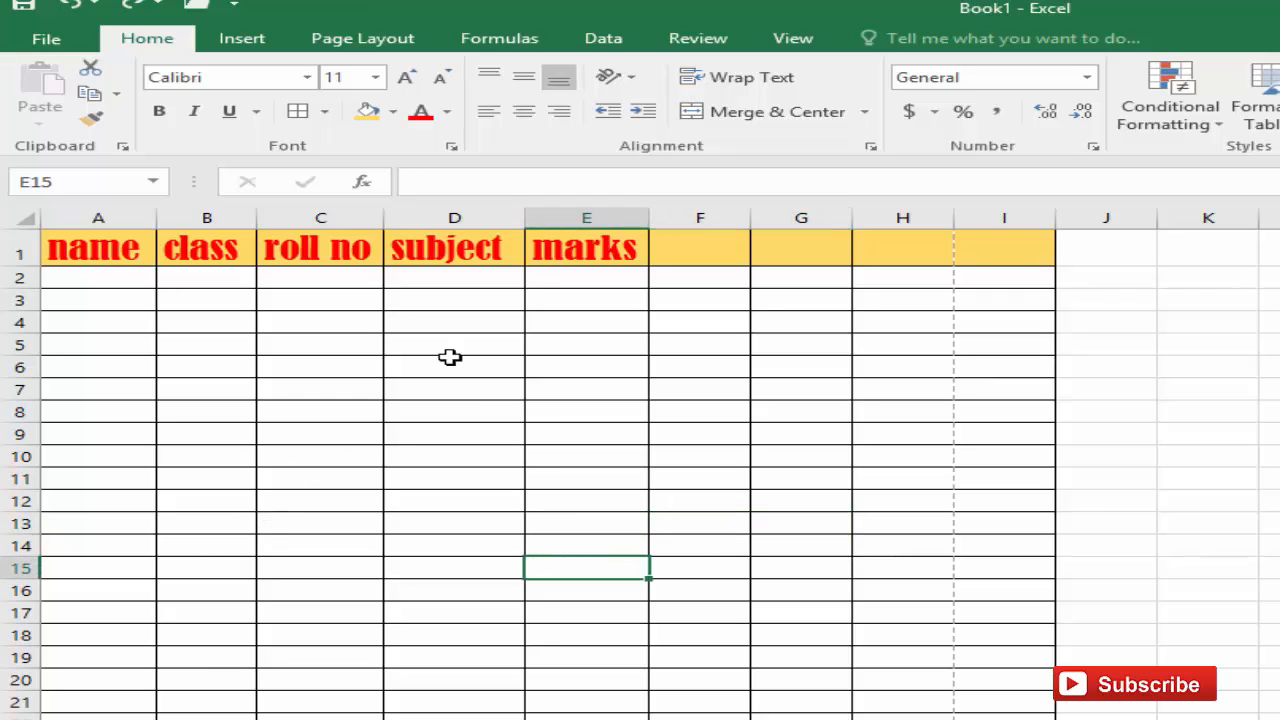
# Step: Clear all formatting from the table range A1:I22
pyautogui.moveTo(86, 249); pyautogui.dragTo(1030, 718)
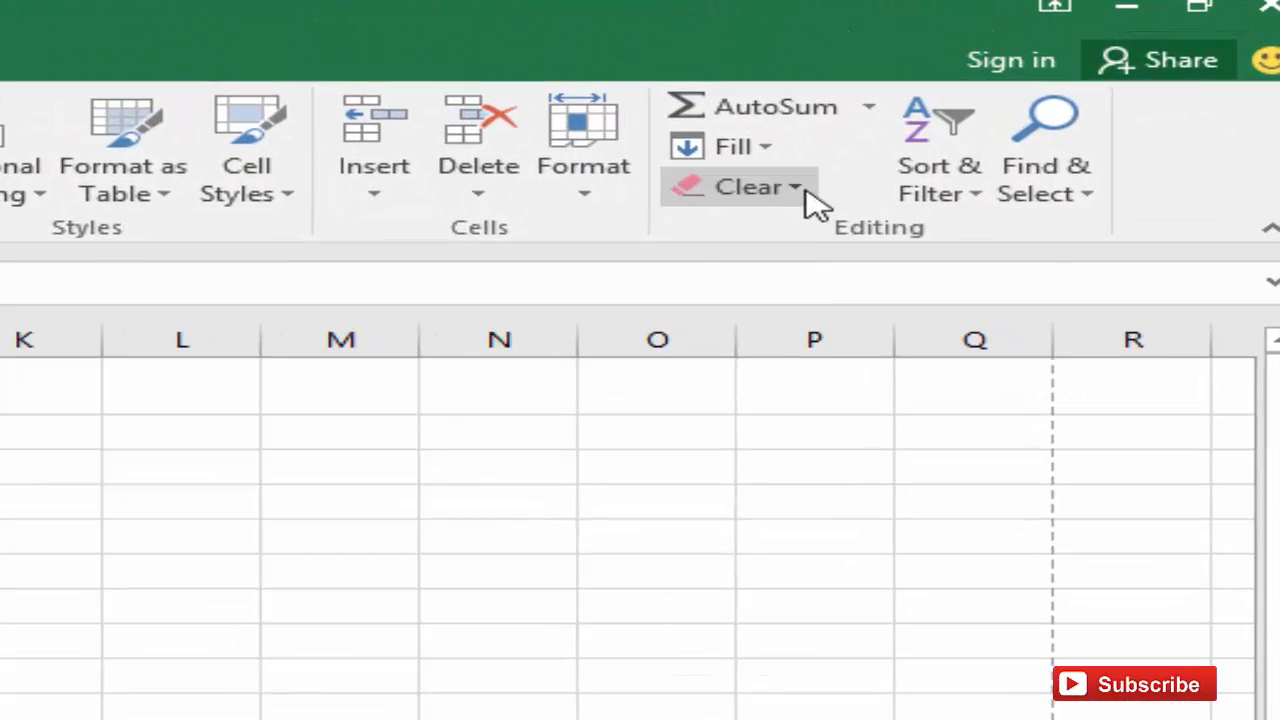
pyautogui.click(816, 198)
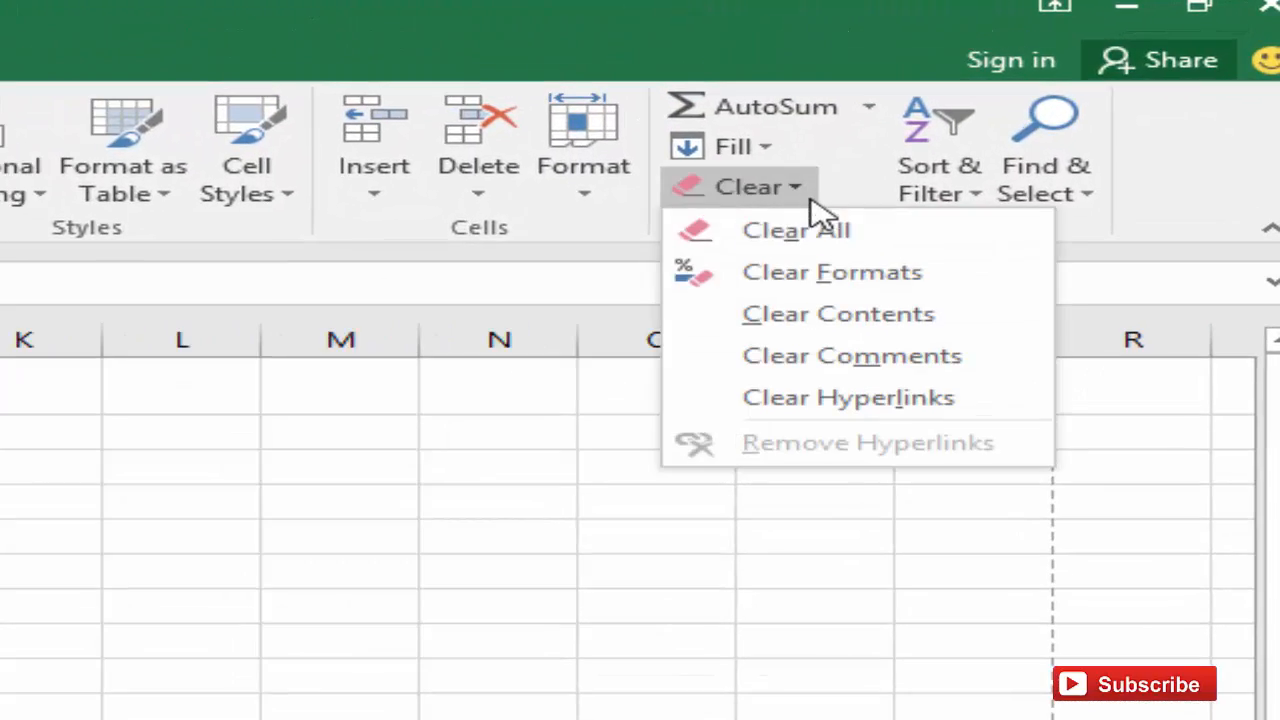
pyautogui.click(822, 277)
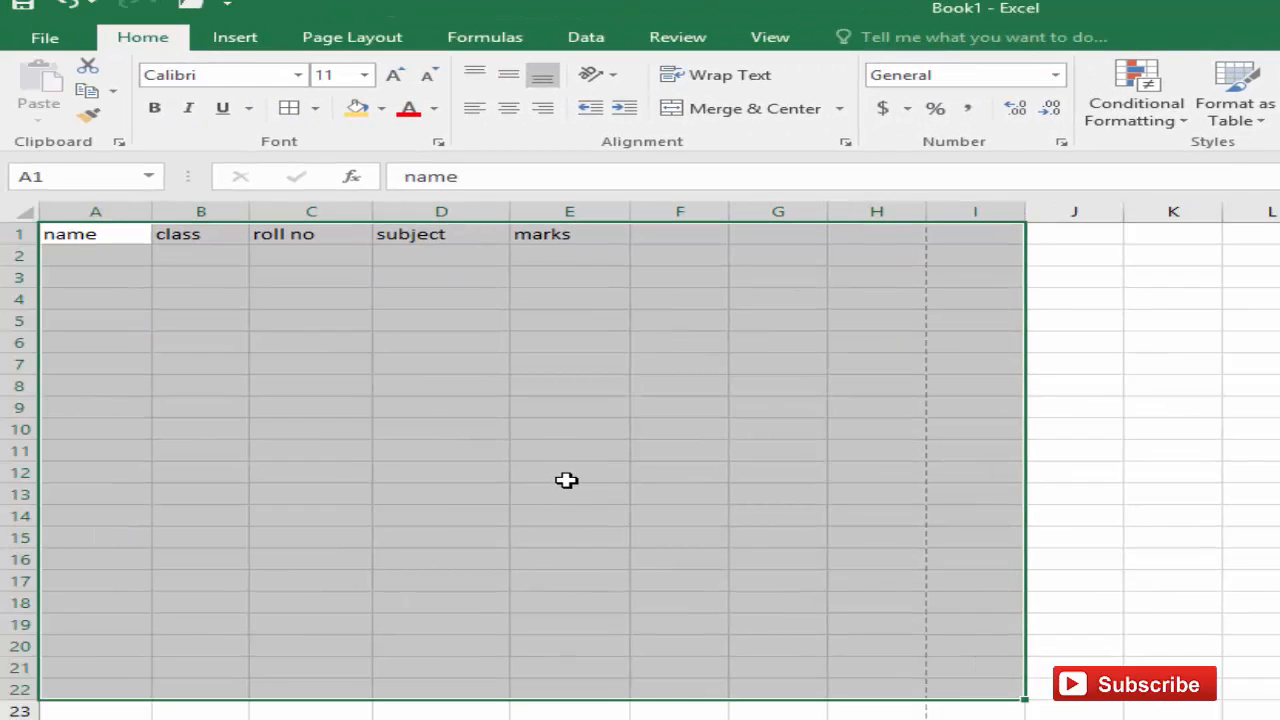
pyautogui.click(566, 480)
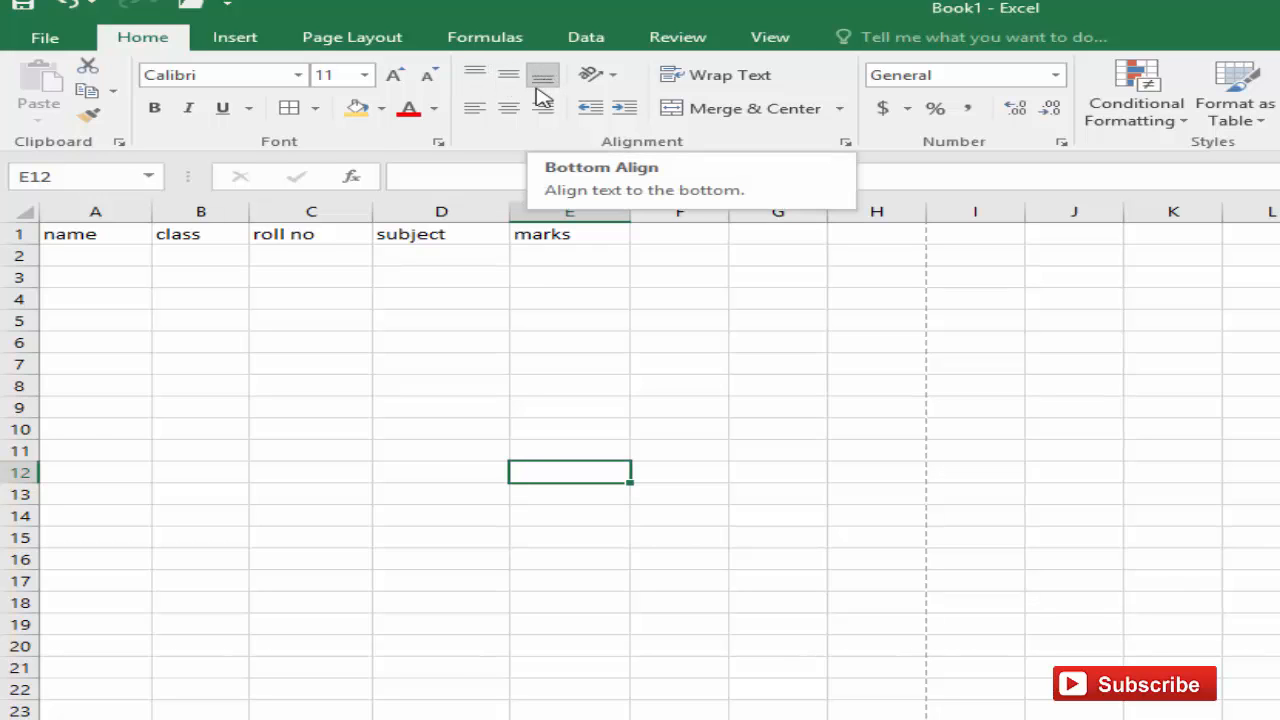
# Step: Increase the height of row 1 and center the headers in A1:E1 vertically and horizontally
pyautogui.moveTo(28, 245); pyautogui.dragTo(34, 284)
pyautogui.moveTo(120, 268); pyautogui.dragTo(580, 270)
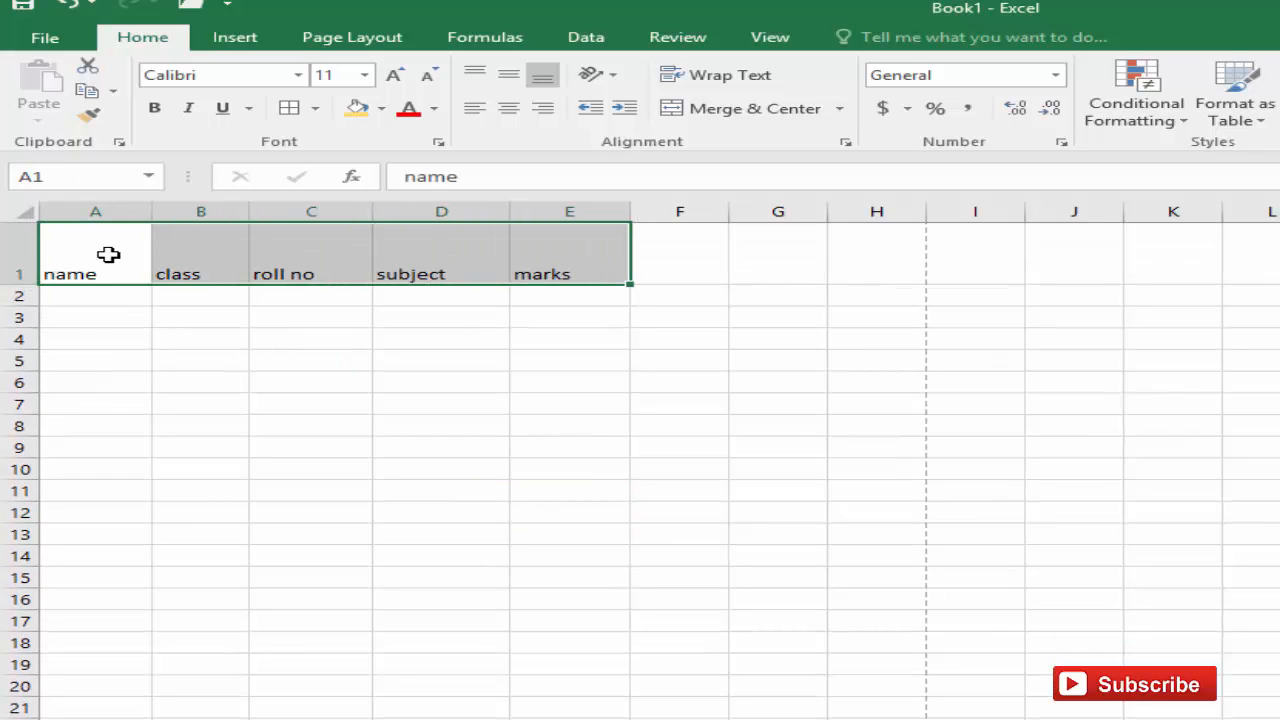
pyautogui.click(510, 75)
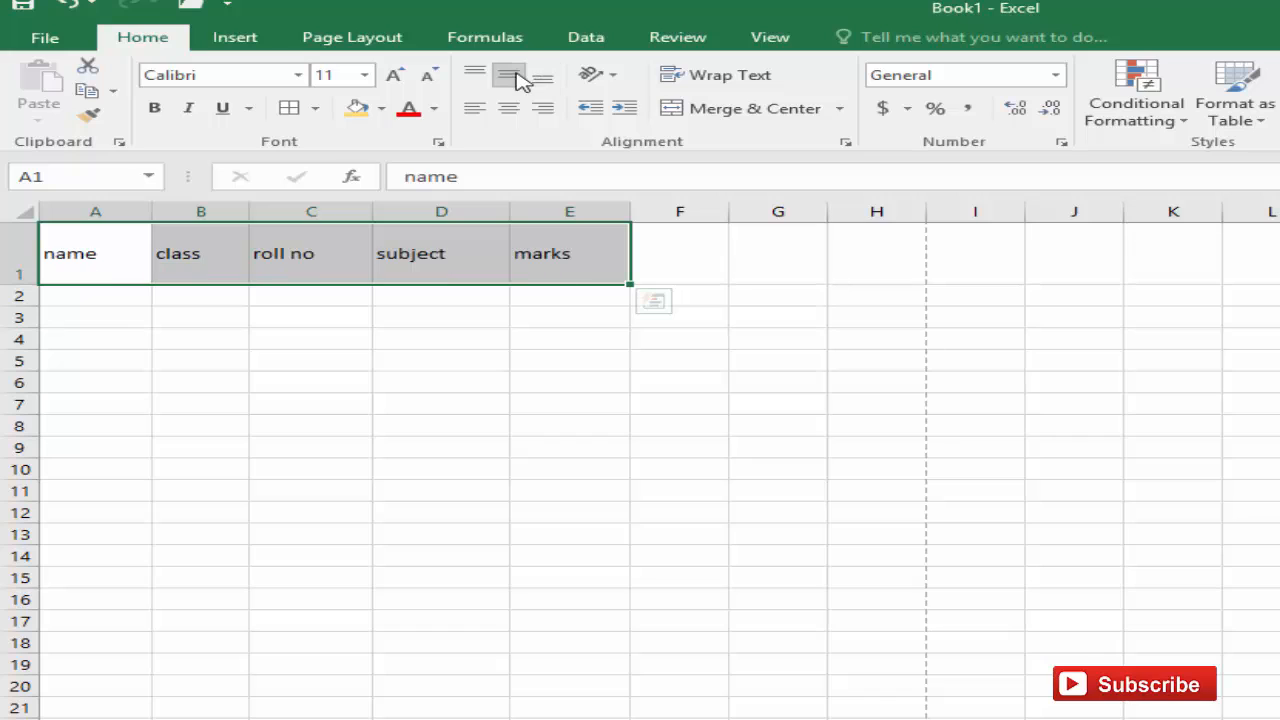
pyautogui.click(510, 108)
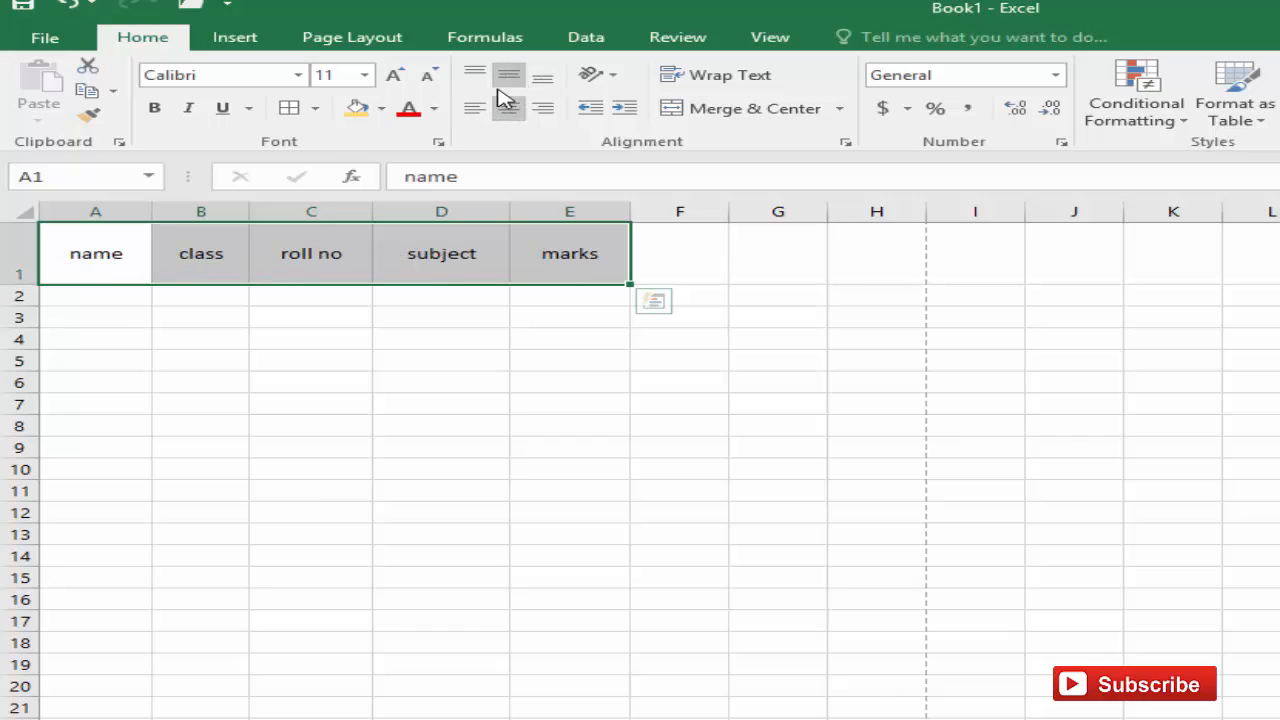
# Step: Try top, middle, bottom, left, center and right alignments on the headers, ending with middle-center
pyautogui.click(477, 76)
pyautogui.click(507, 76)
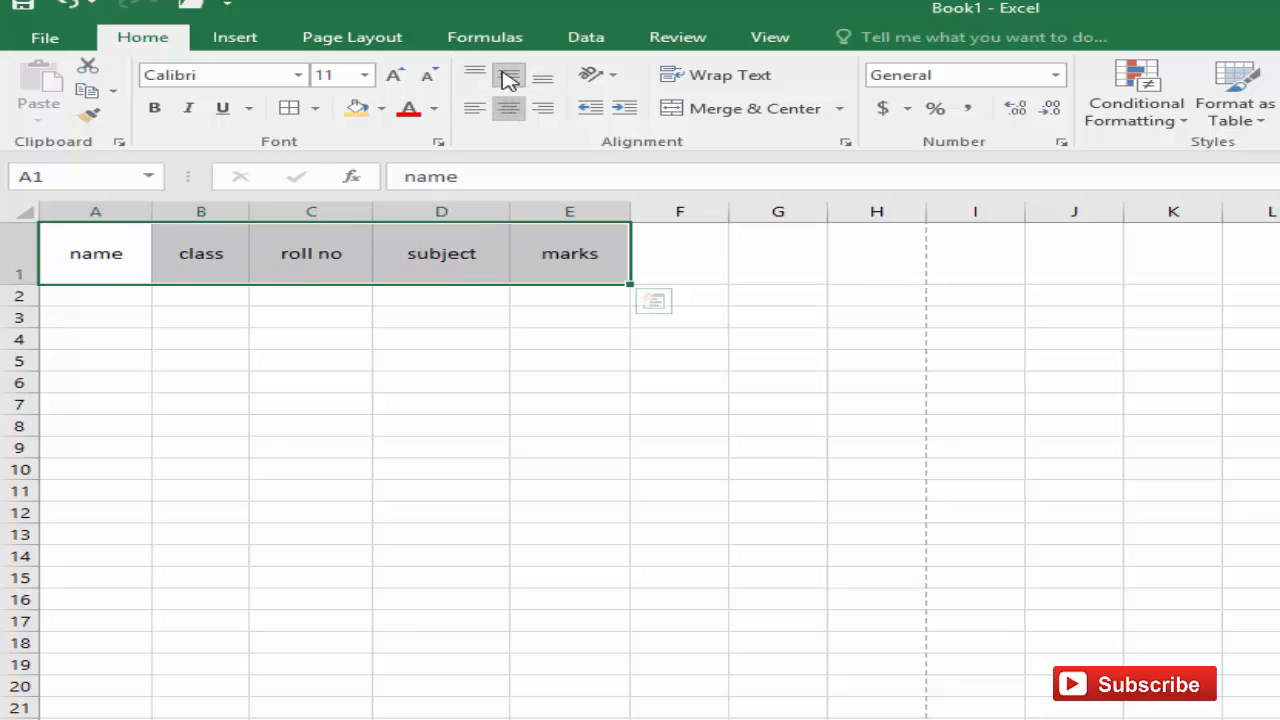
pyautogui.click(545, 84)
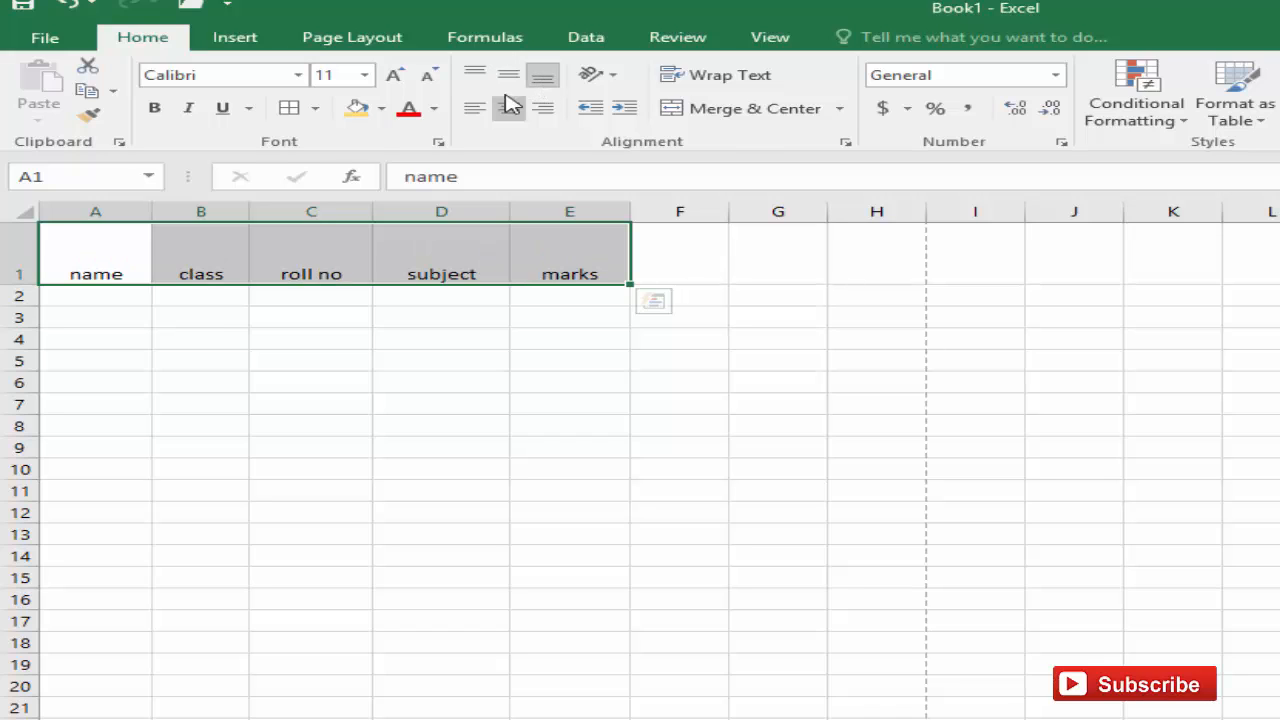
pyautogui.click(474, 112)
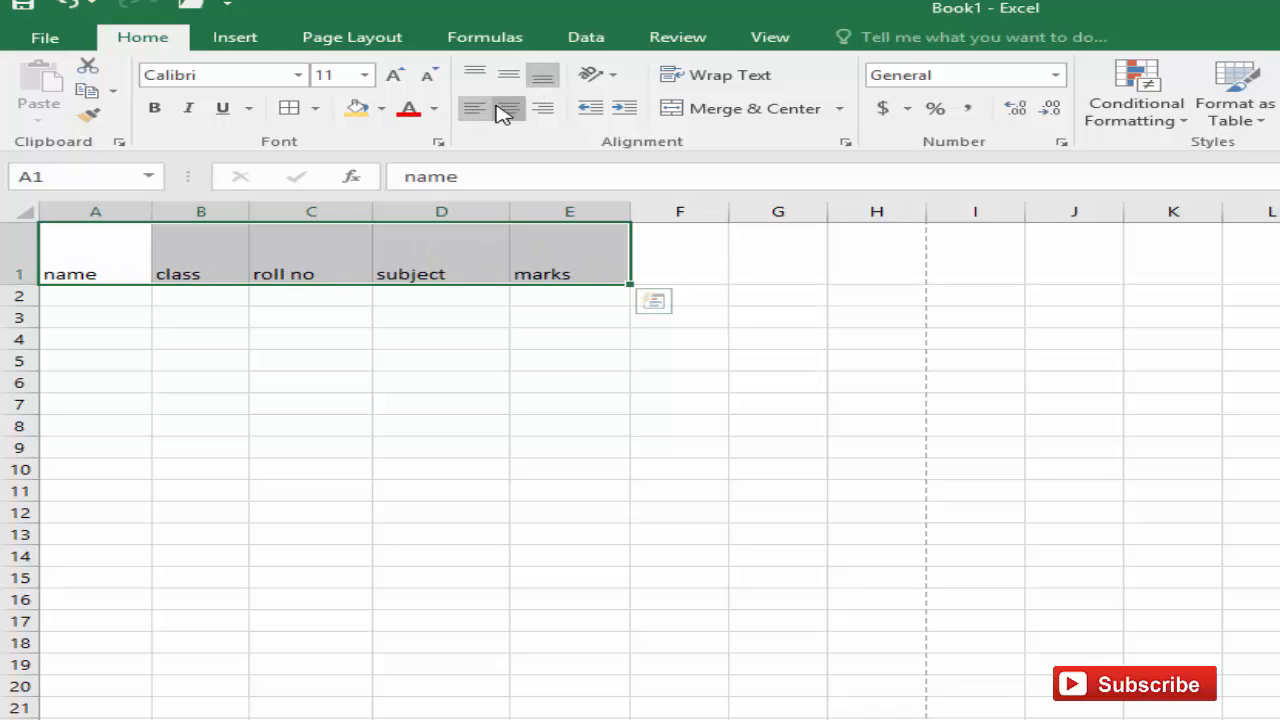
pyautogui.click(505, 109)
pyautogui.click(544, 114)
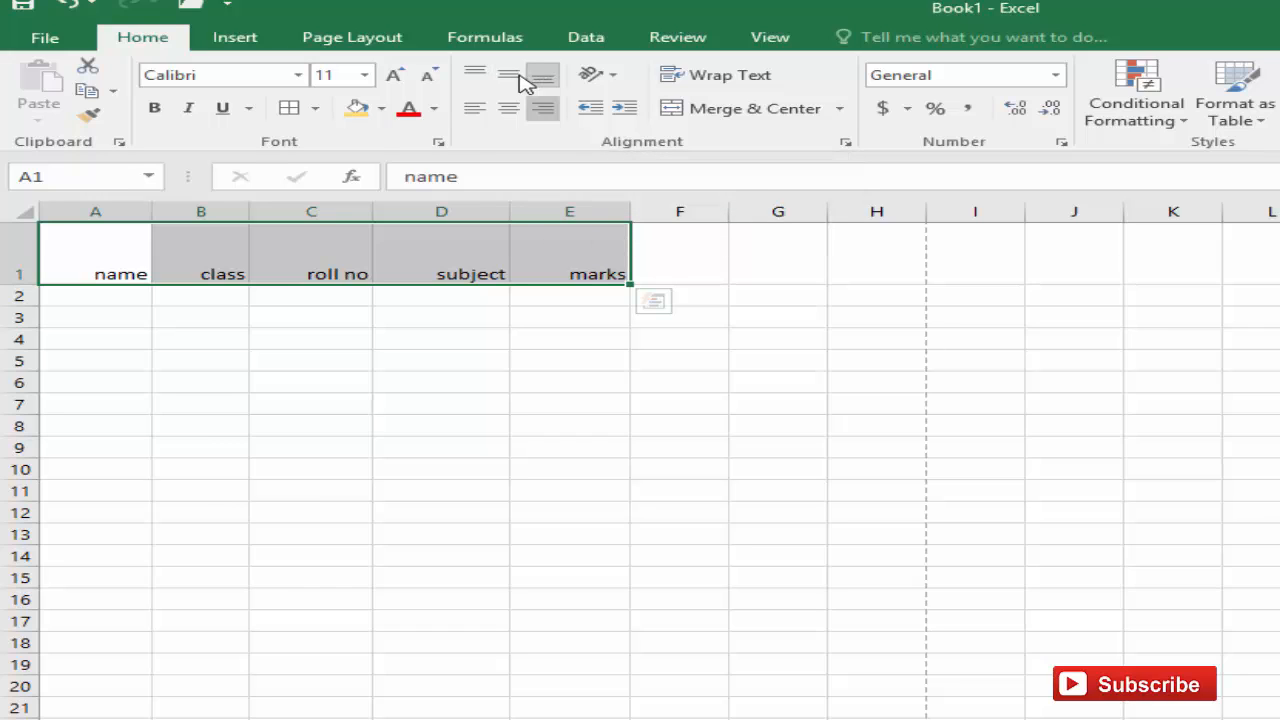
pyautogui.click(512, 80)
pyautogui.click(509, 104)
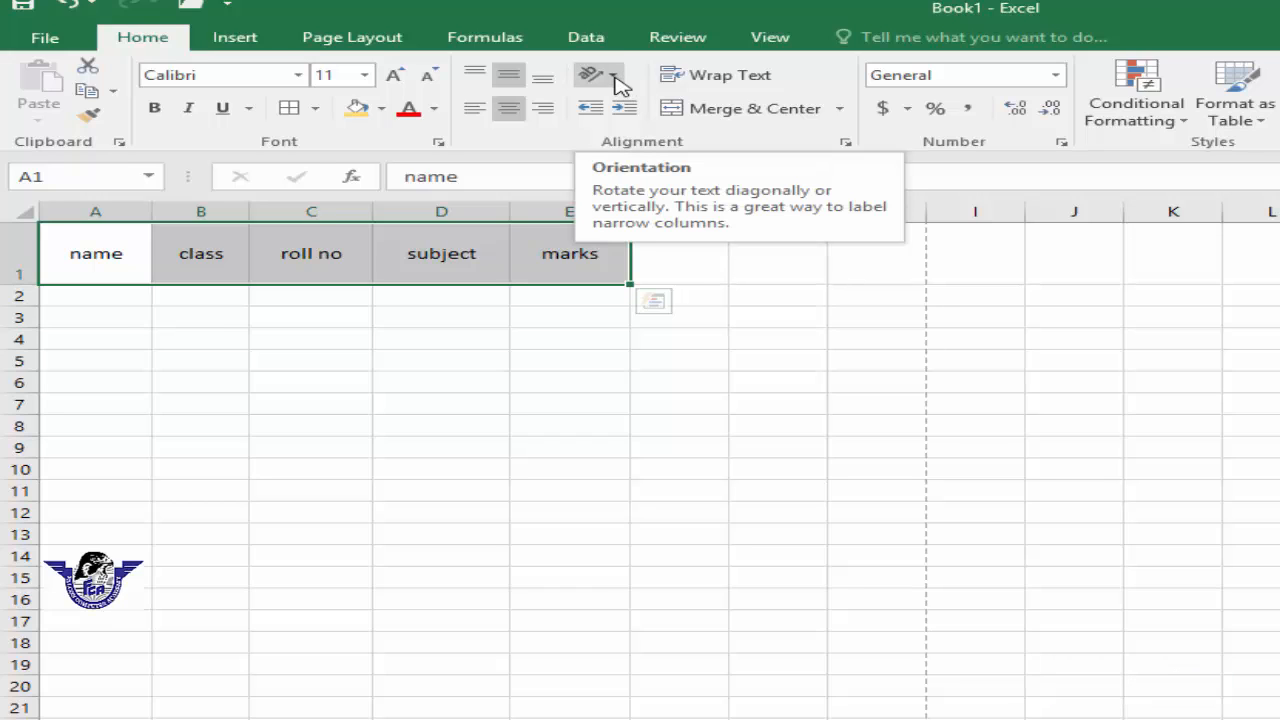
# Step: Rotate the headers in A1:E1 downward, then angle them clockwise
pyautogui.click(311, 318)
pyautogui.moveTo(120, 258); pyautogui.dragTo(550, 257)
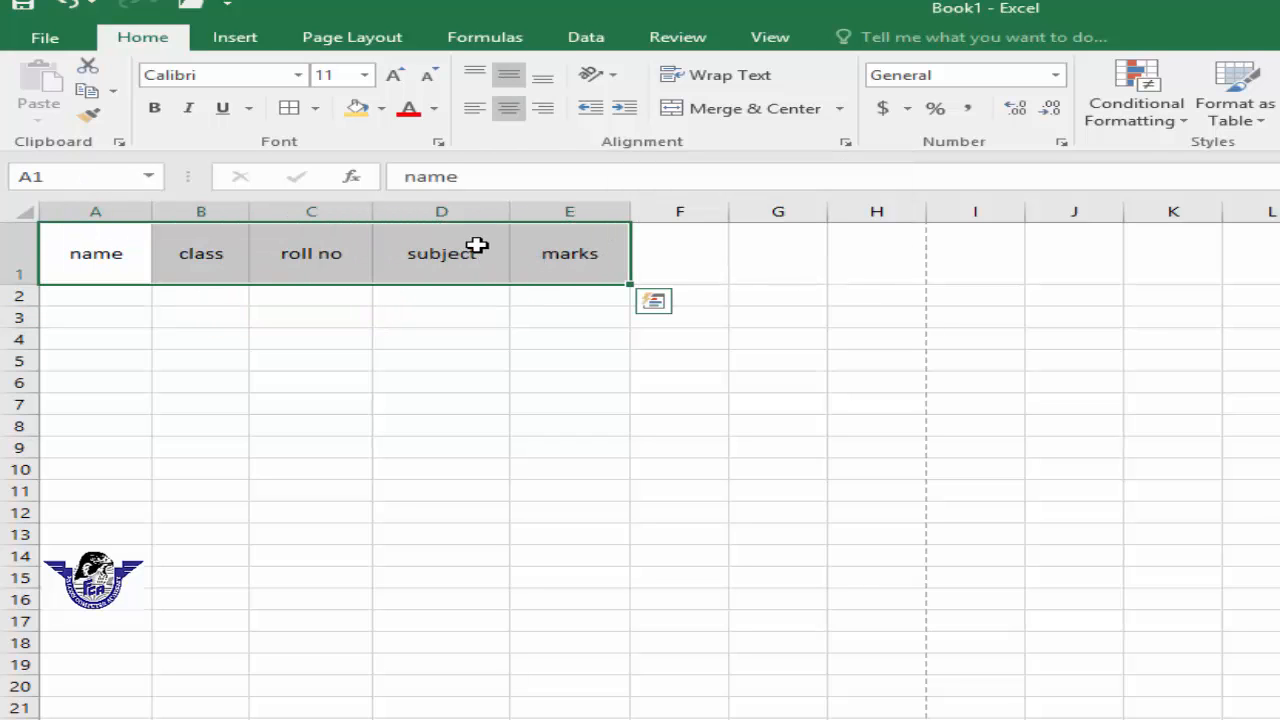
pyautogui.click(614, 78)
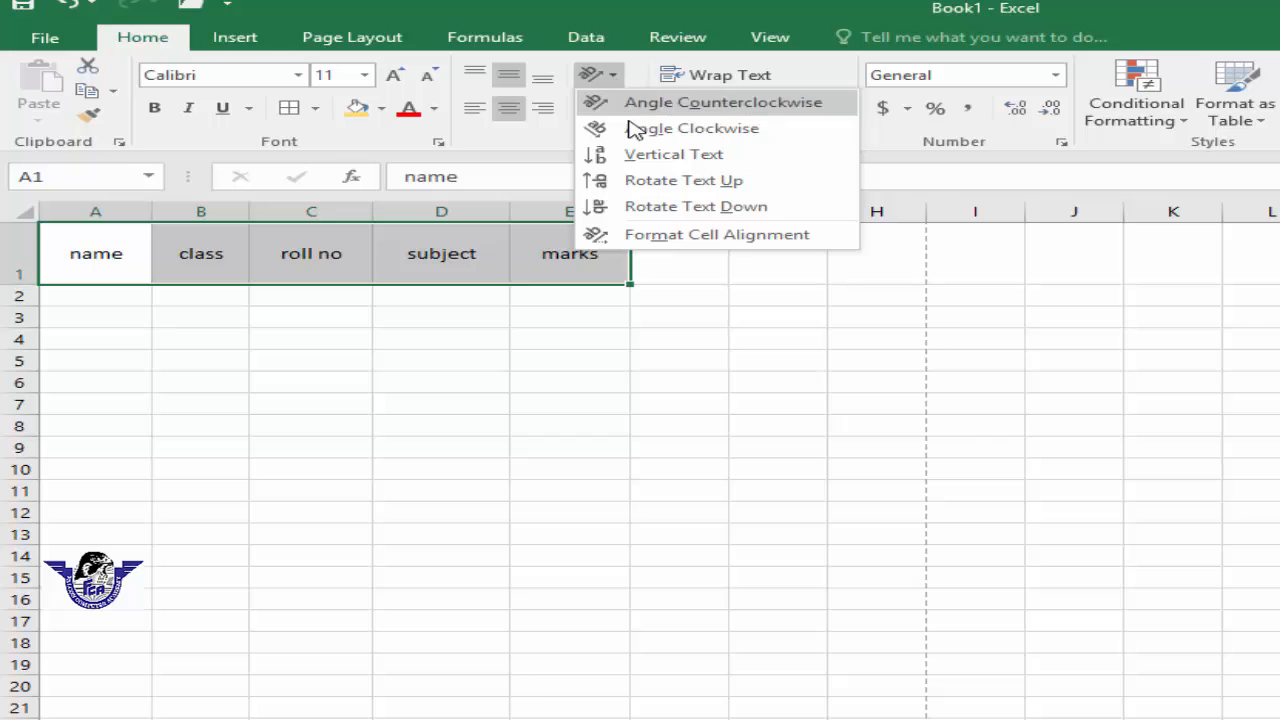
pyautogui.click(711, 210)
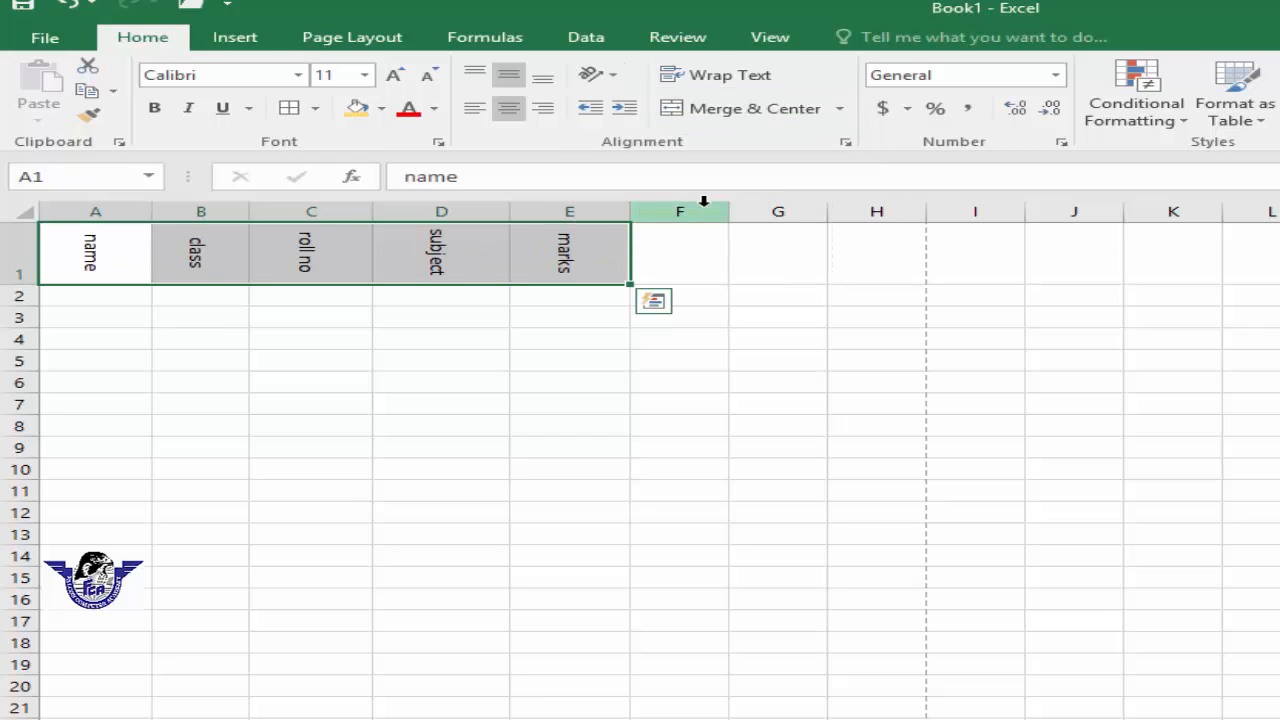
pyautogui.click(614, 76)
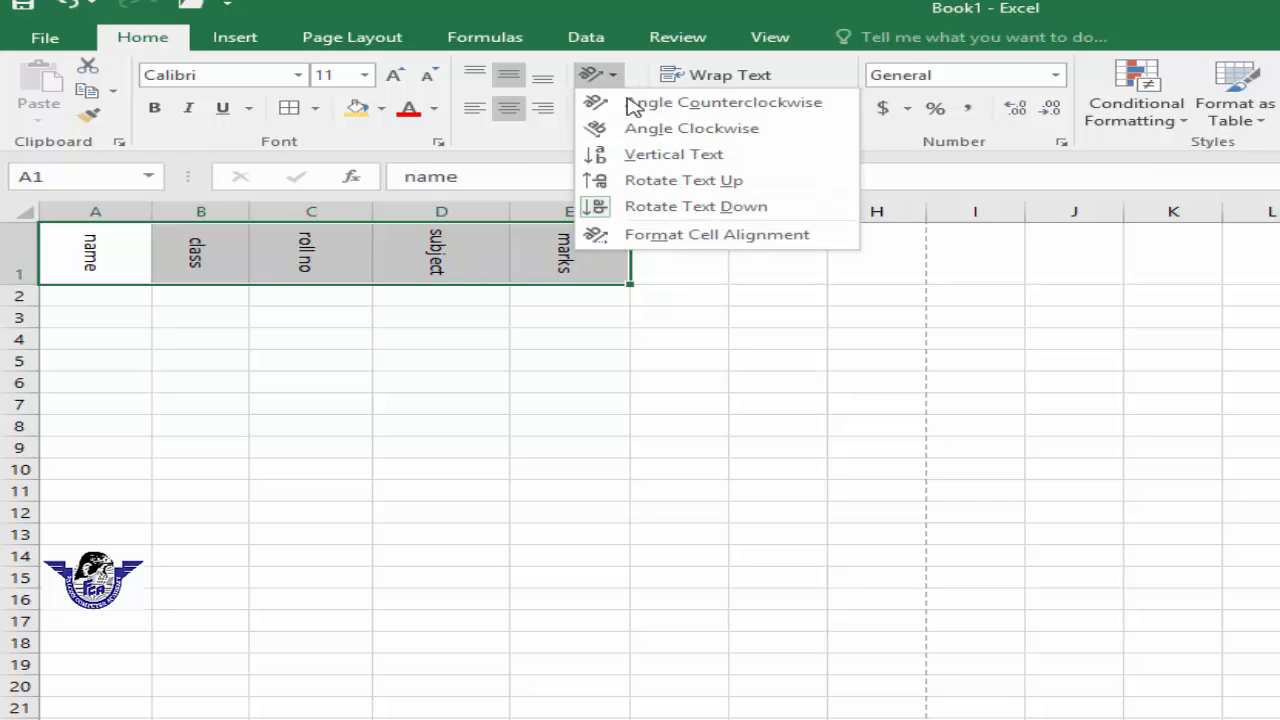
pyautogui.click(654, 129)
# Step: Angle the headers counterclockwise, then rotate them downward again
pyautogui.click(616, 80)
pyautogui.click(700, 101)
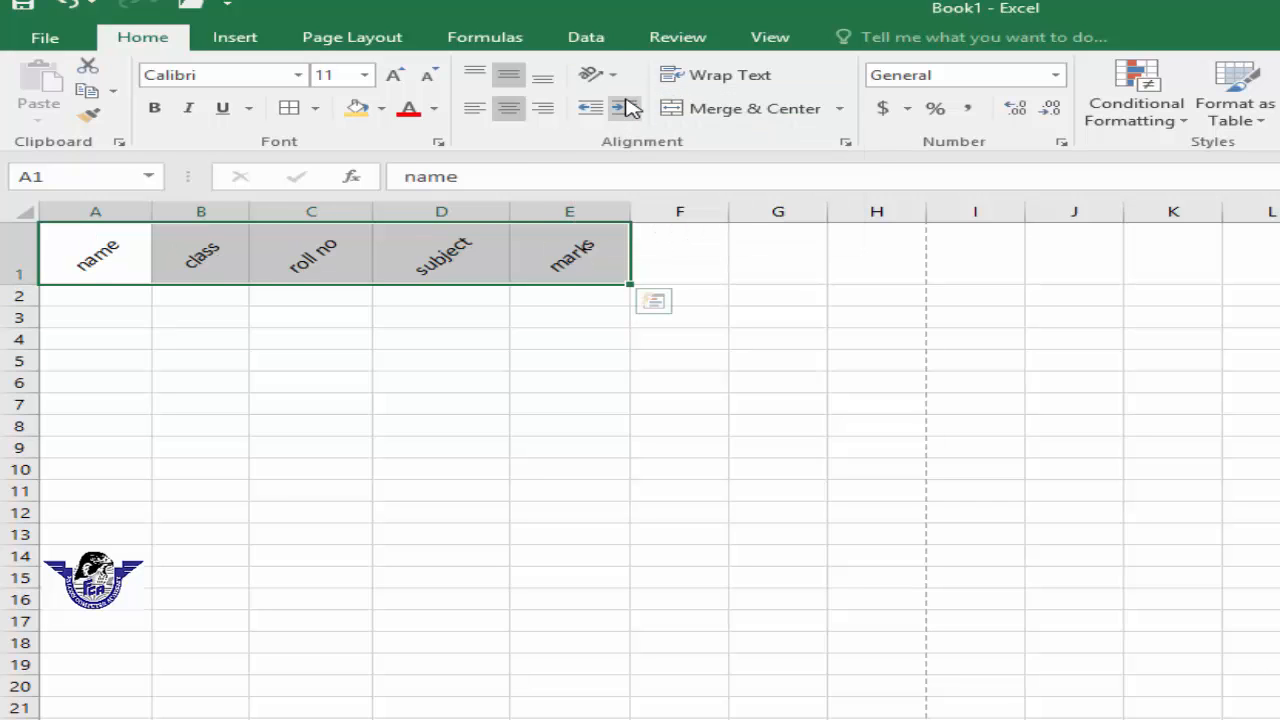
pyautogui.click(610, 78)
pyautogui.click(634, 205)
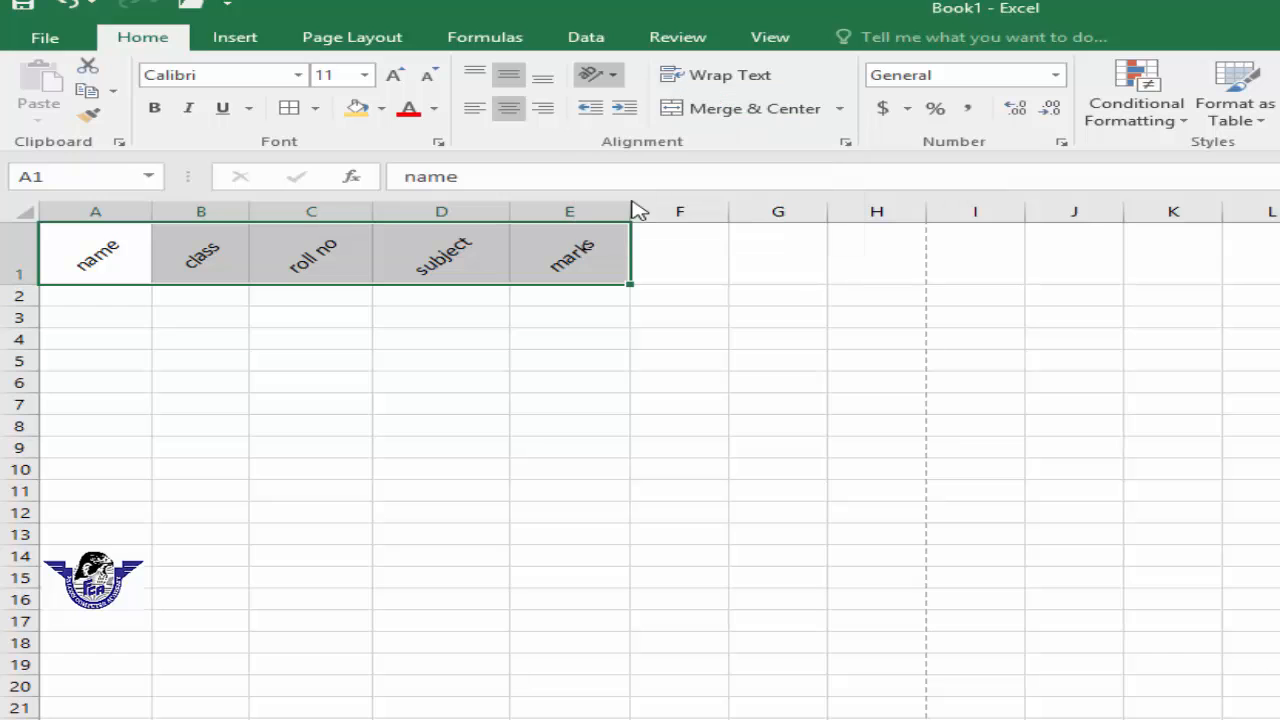
# Step: Reset the header text orientation to 0 degrees in the cell alignment settings
pyautogui.click(615, 80)
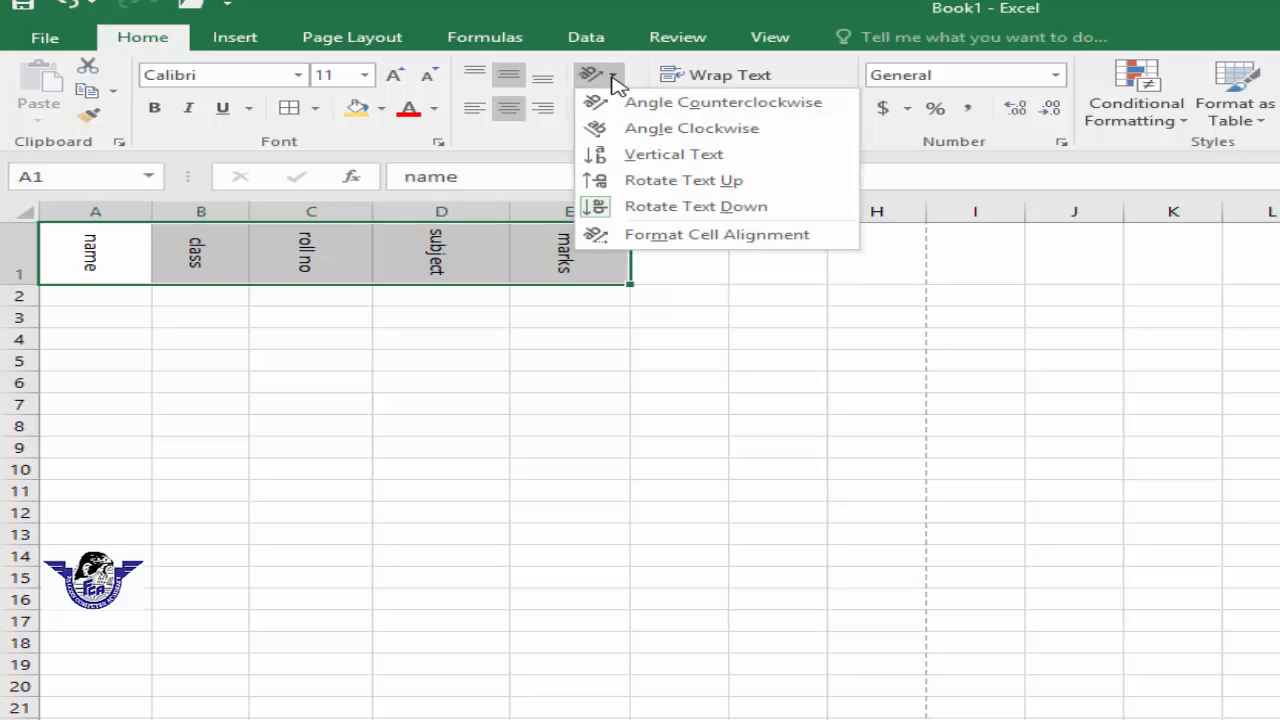
pyautogui.click(690, 236)
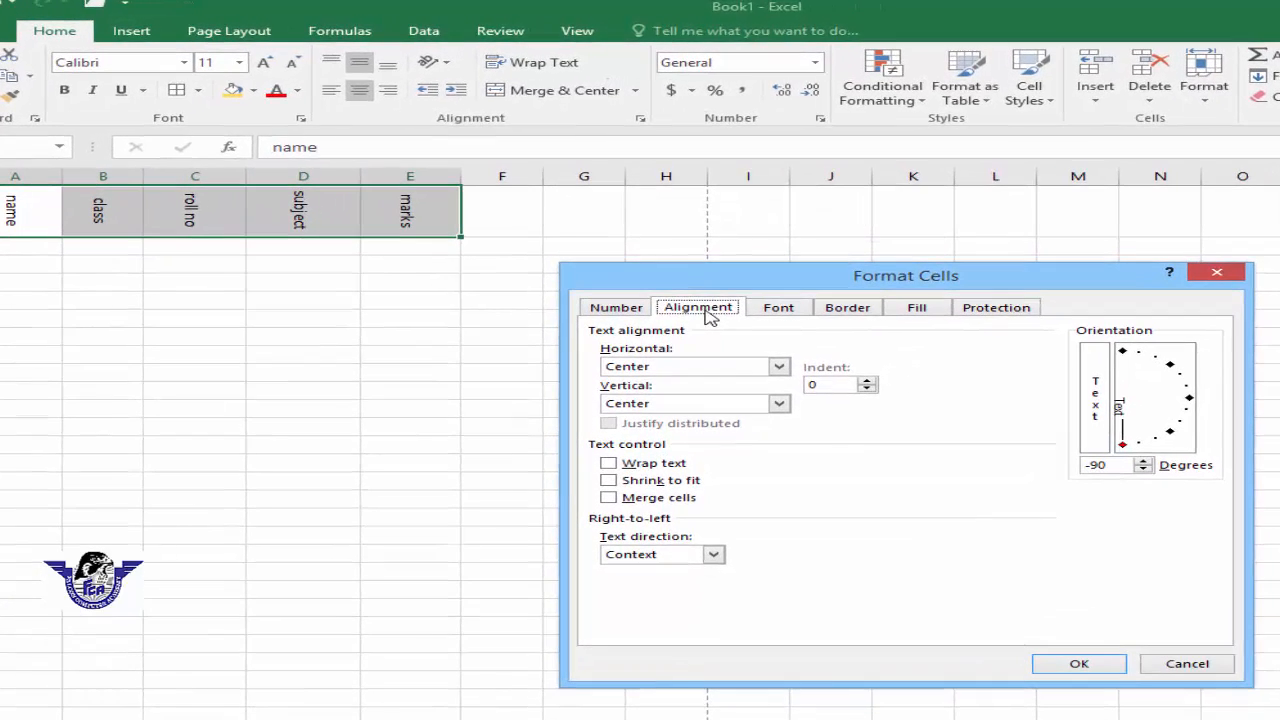
pyautogui.click(1189, 399)
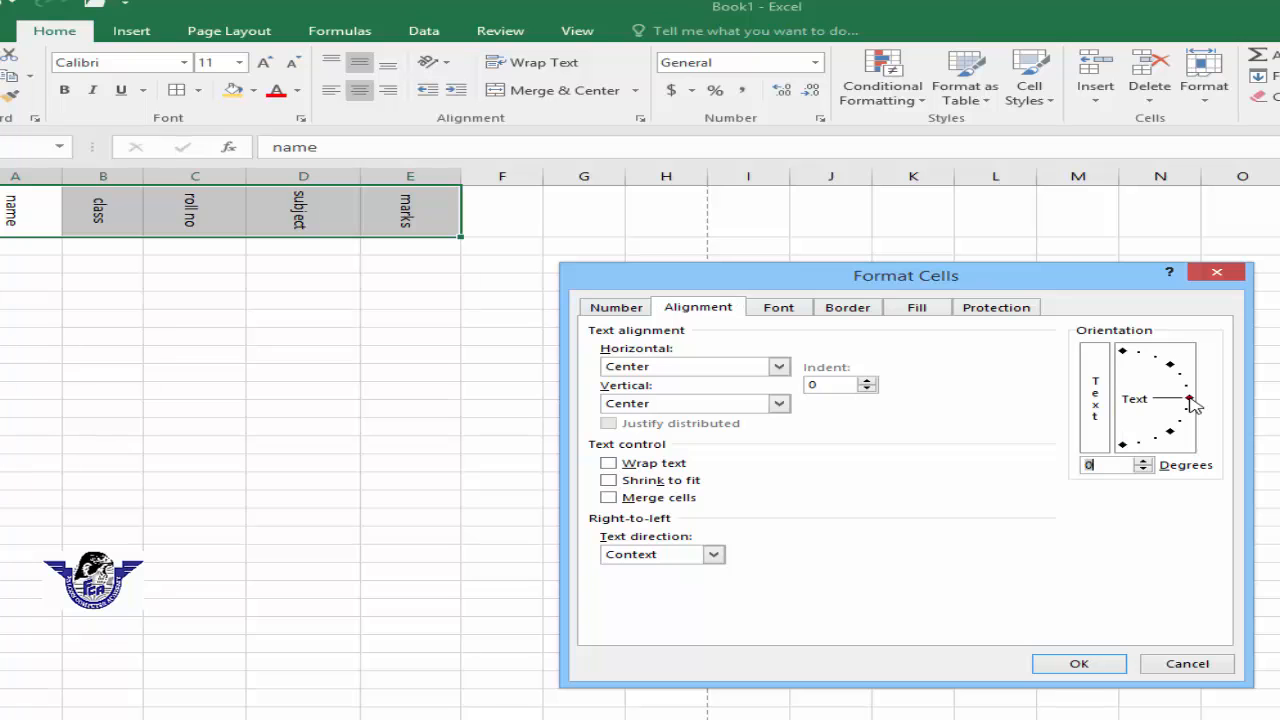
pyautogui.click(1060, 664)
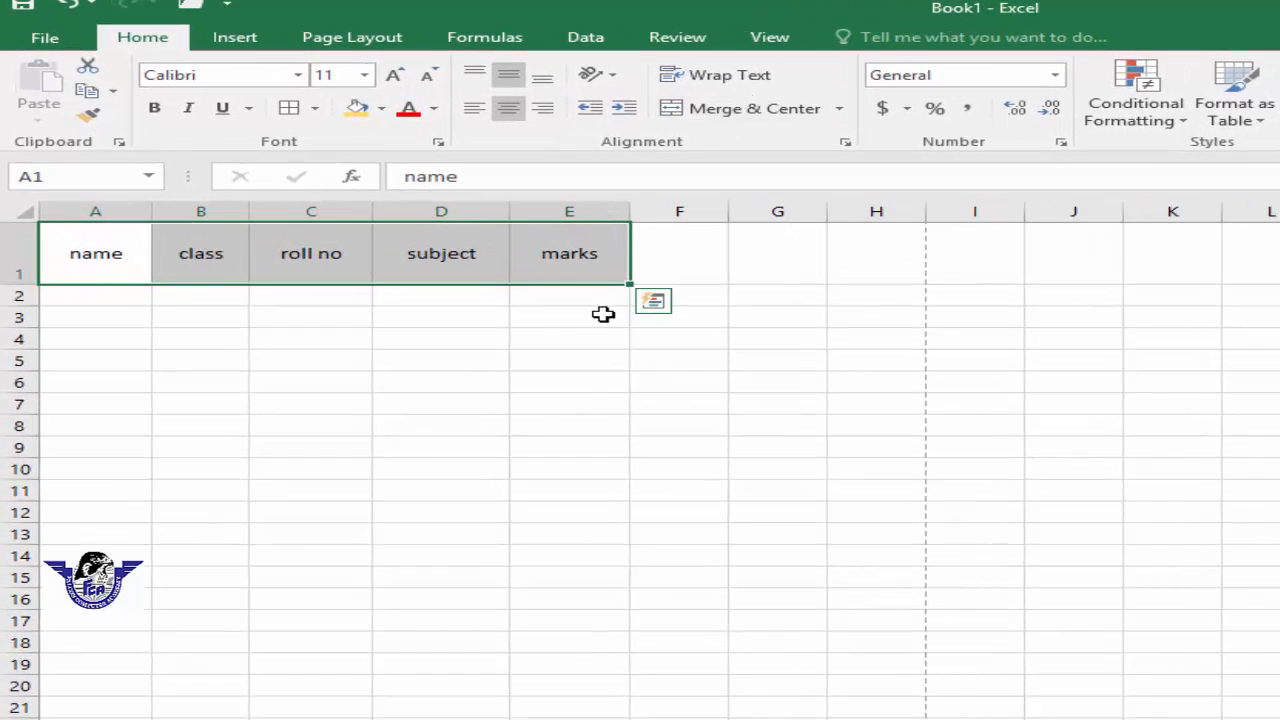
# Step: Enter the title "falcon computer academy" in cell G1
pyautogui.click(778, 270)
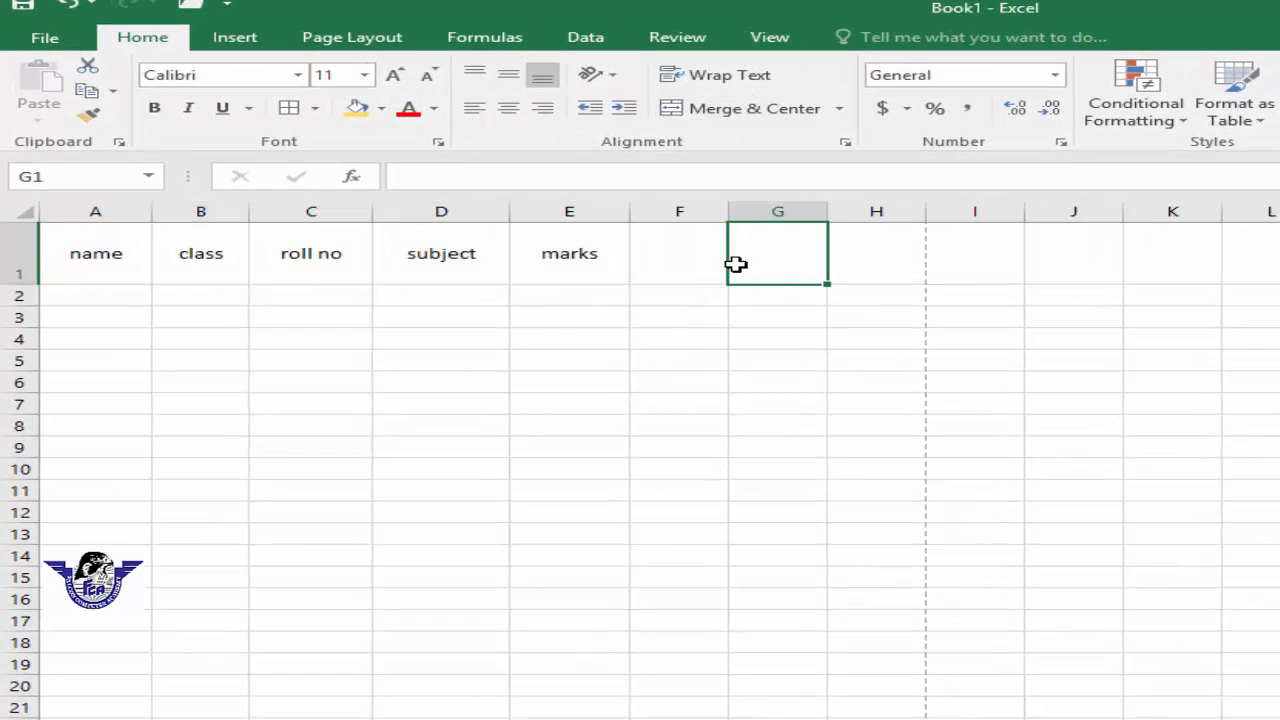
pyautogui.write('falcon ')
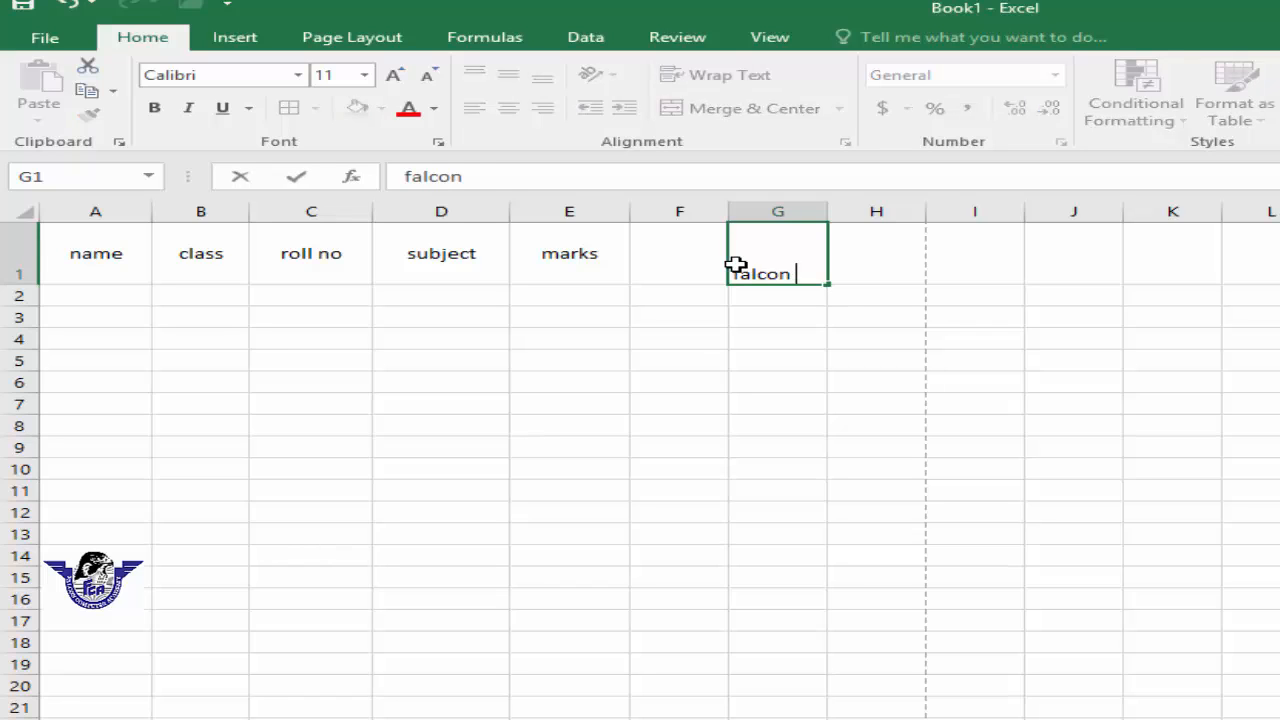
pyautogui.write('computer academ')
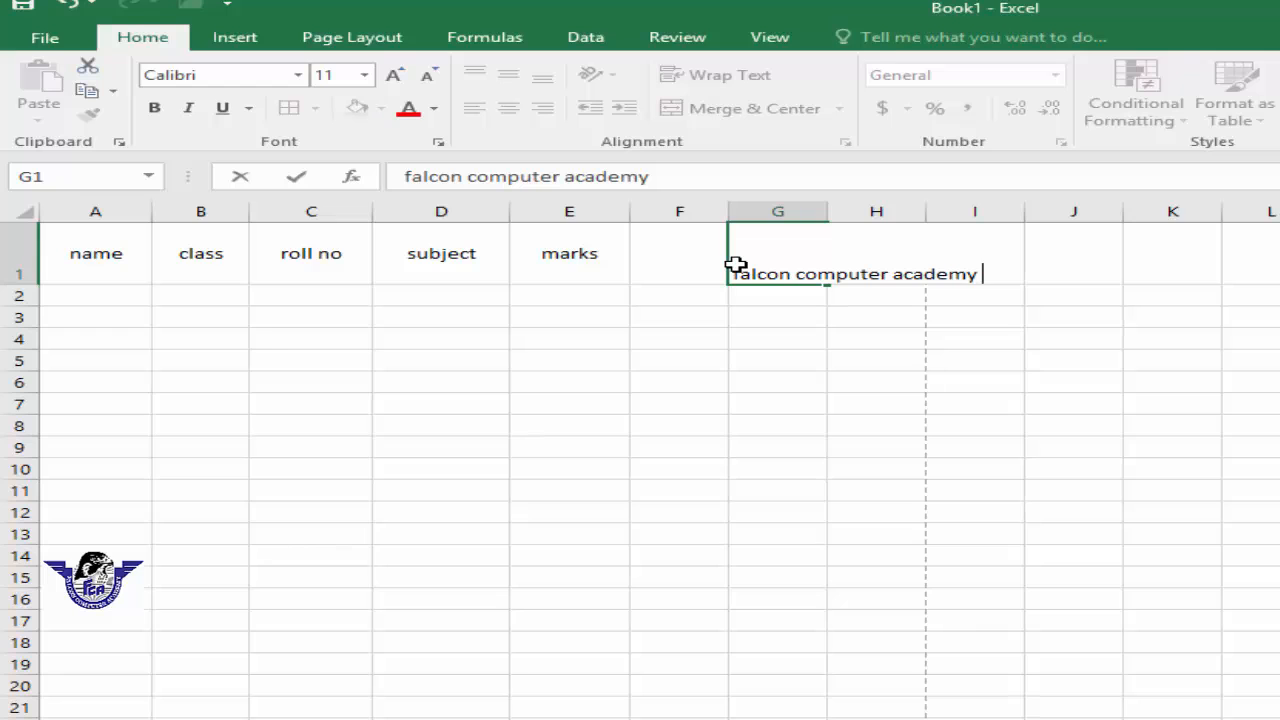
pyautogui.write('y')
pyautogui.click(847, 333)
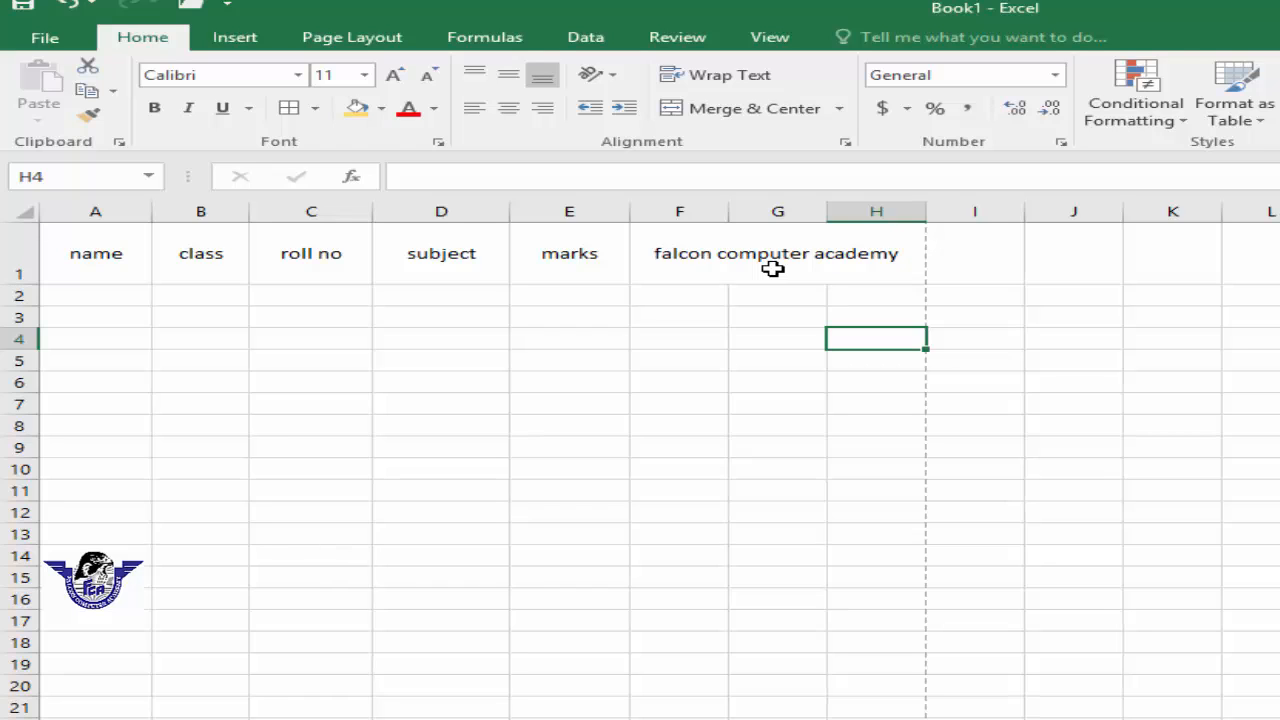
# Step: Turn on Wrap Text for row 1 cells from F1 across and make row 1 taller to show the wrapped title
pyautogui.click(787, 296)
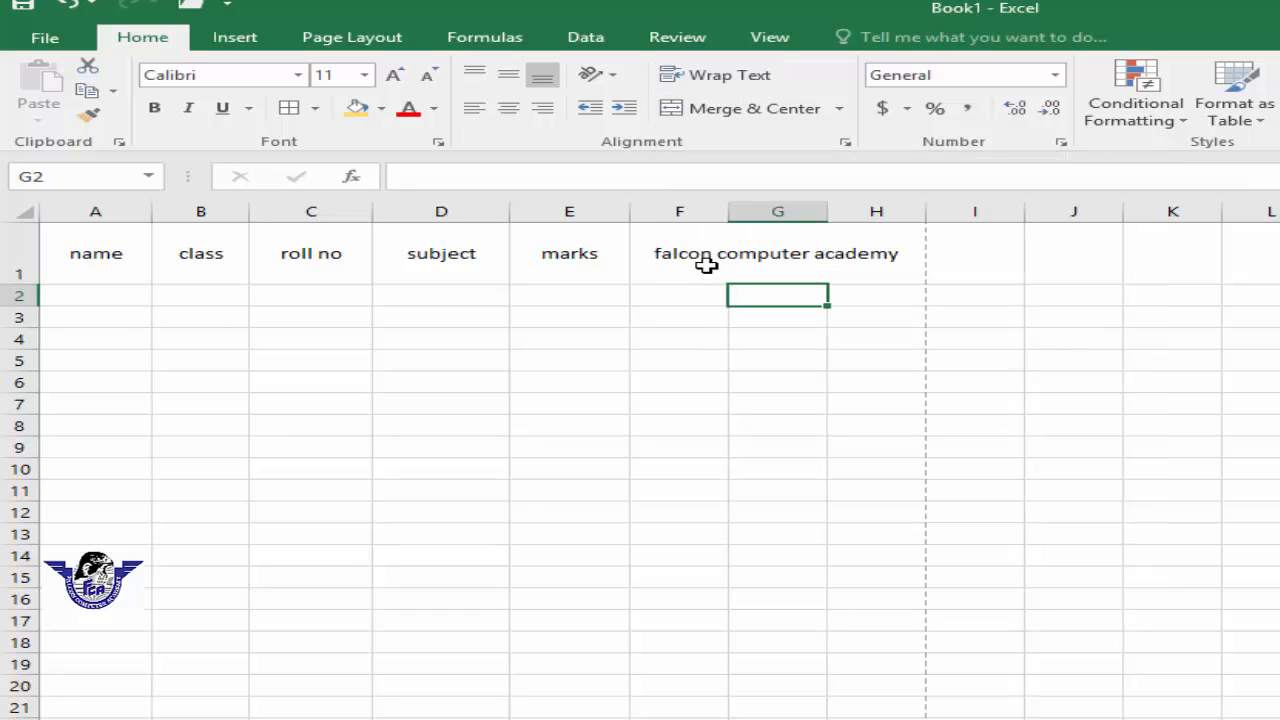
pyautogui.moveTo(706, 263); pyautogui.dragTo(1188, 262)
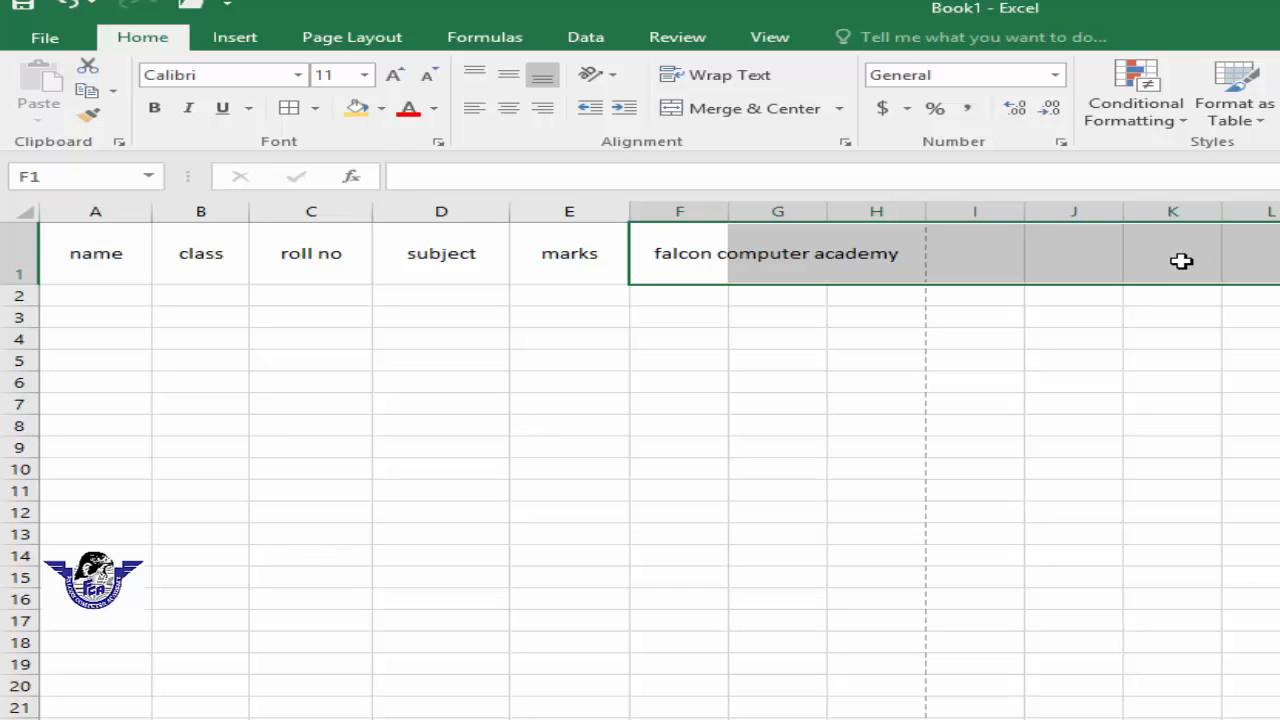
pyautogui.click(750, 78)
pyautogui.click(820, 316)
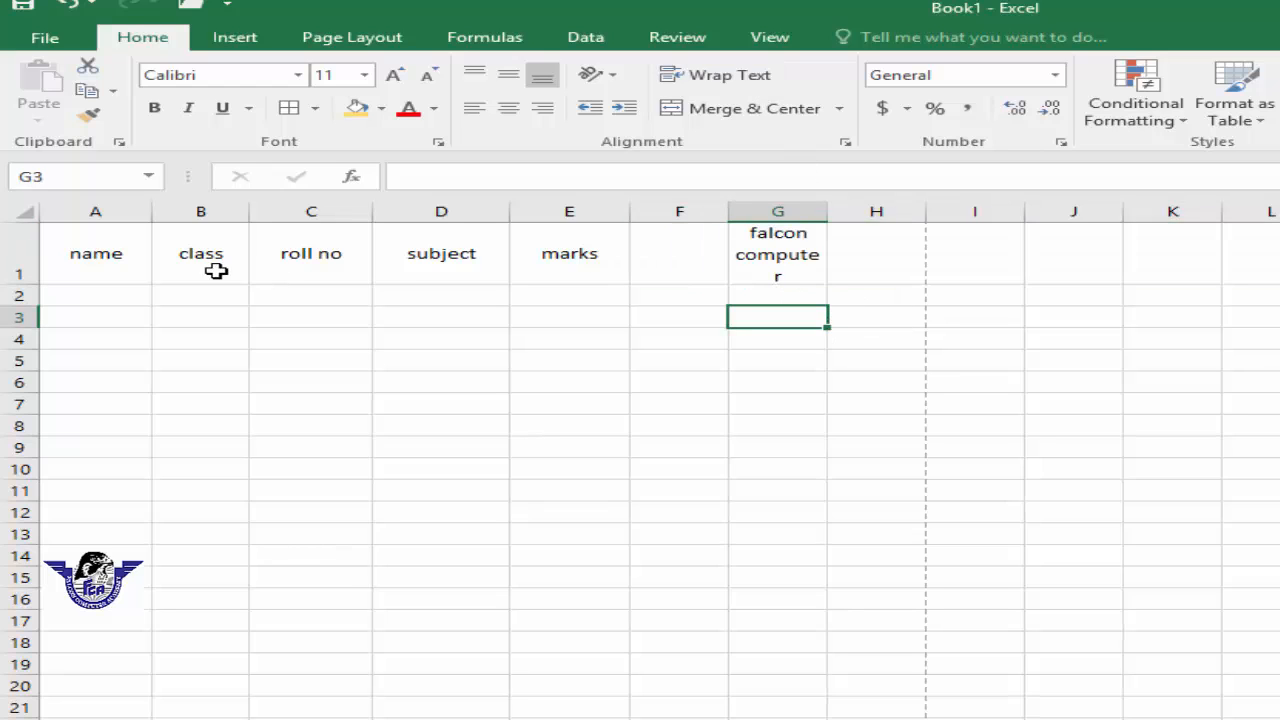
pyautogui.moveTo(20, 284); pyautogui.dragTo(20, 308)
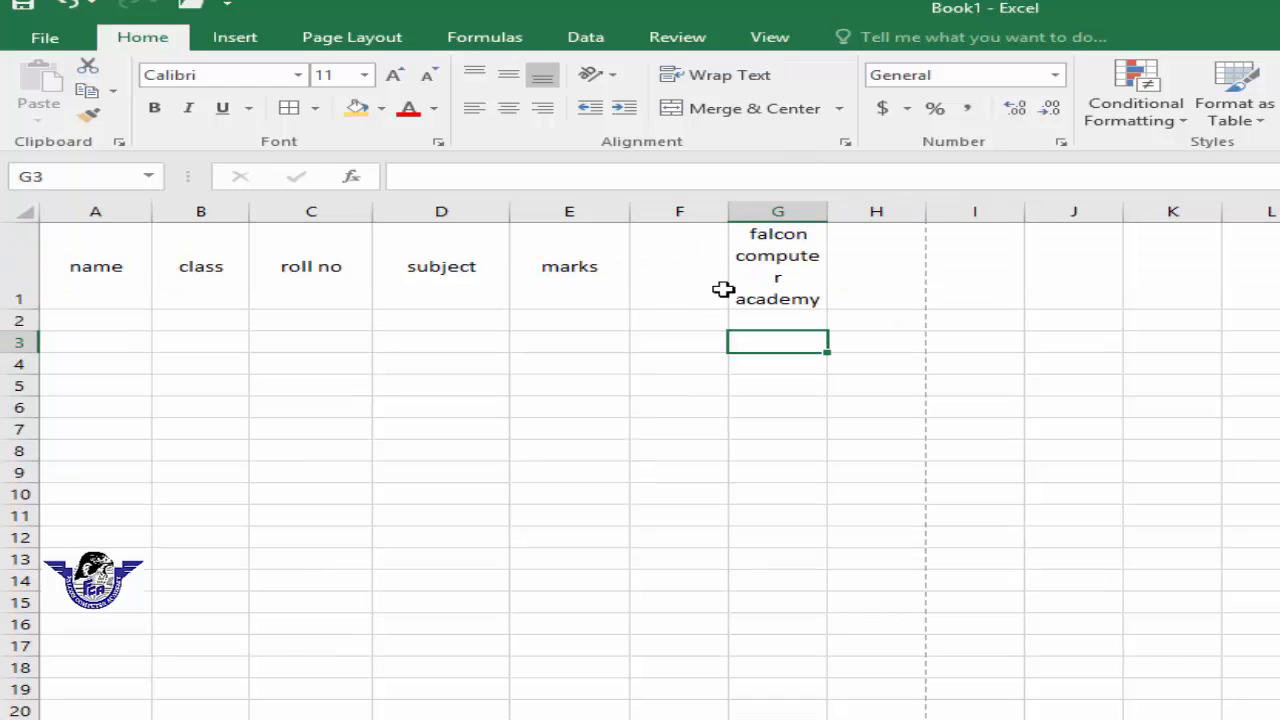
# Step: Enter "falcon computer academy" in cell H1
pyautogui.click(864, 280)
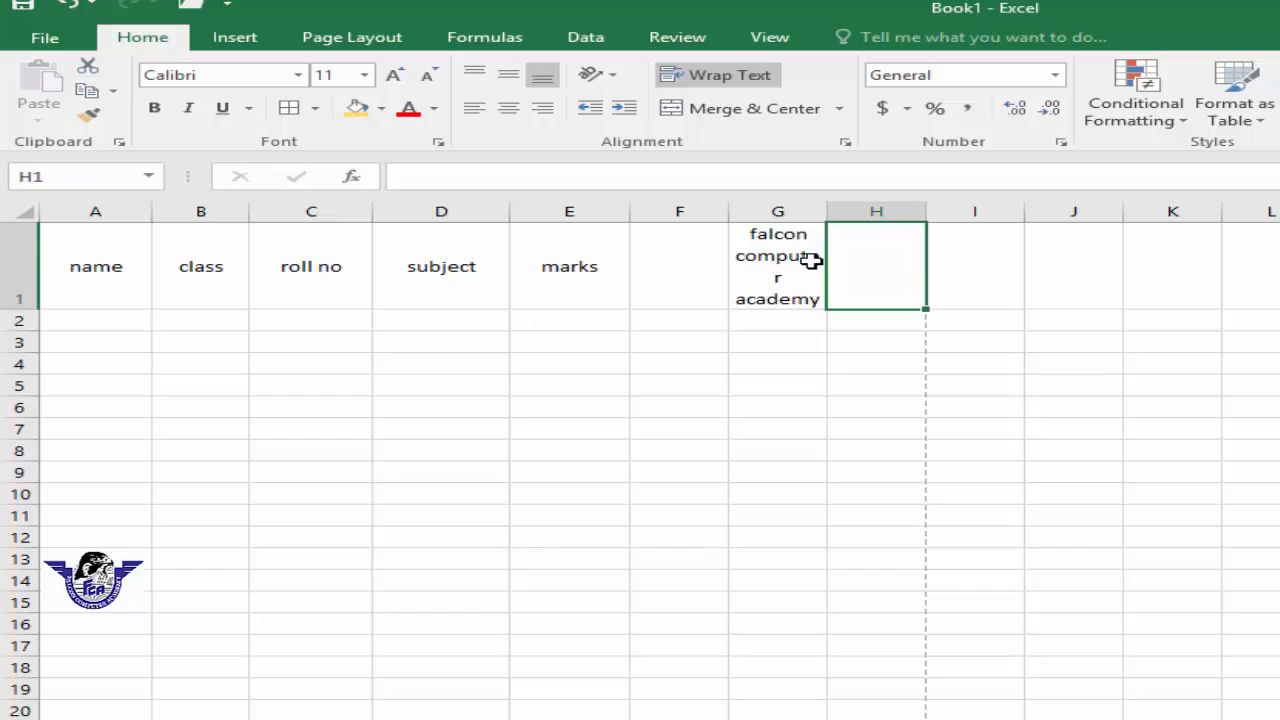
pyautogui.write('falcon compute')
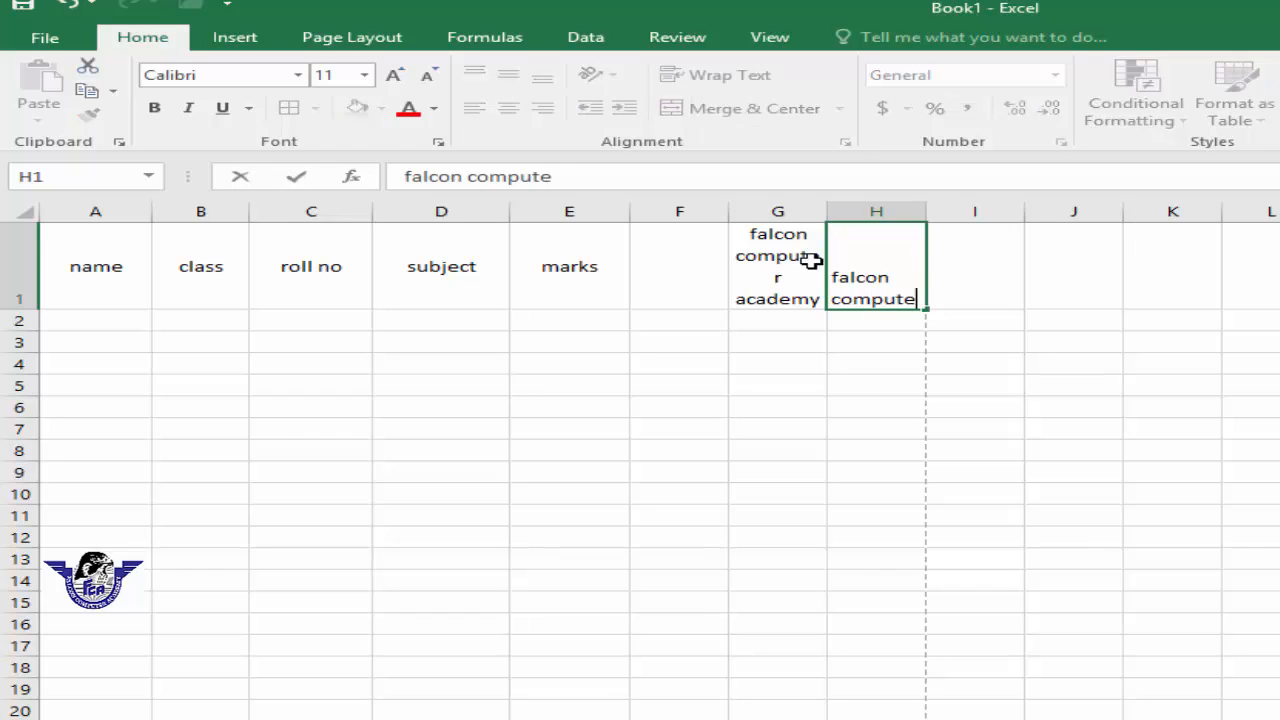
pyautogui.write('r academy')
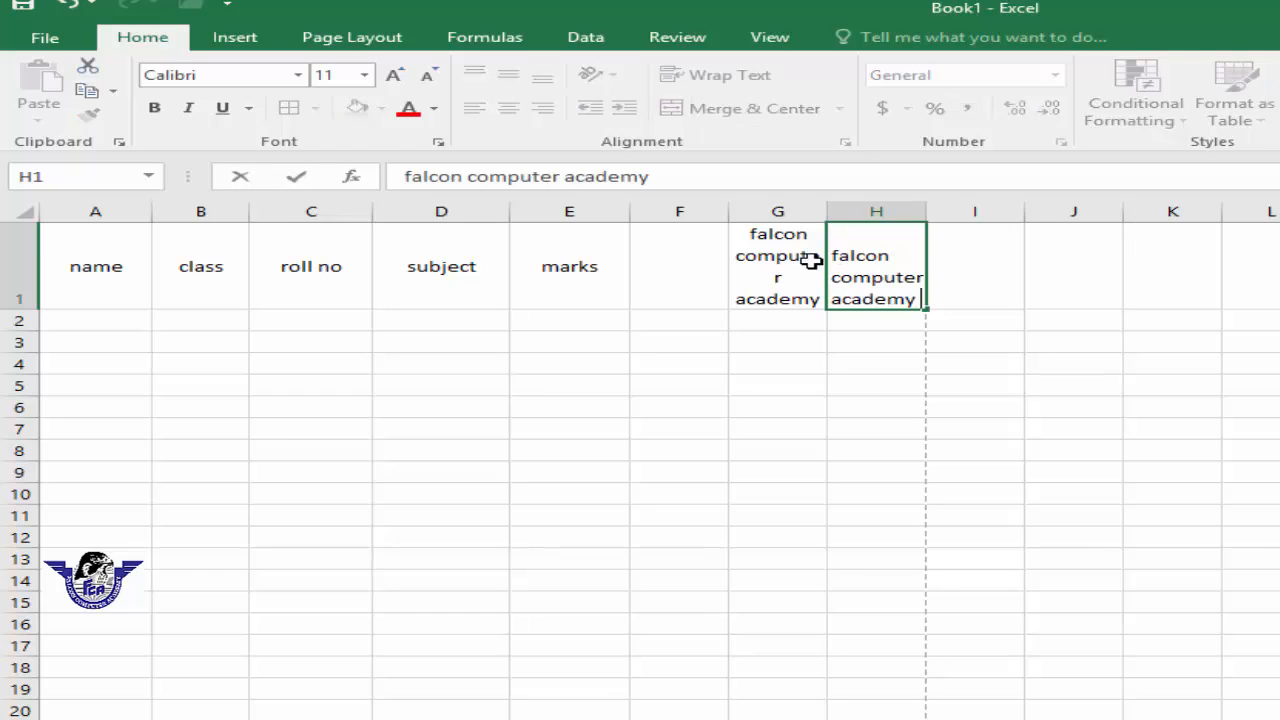
pyautogui.click(1065, 382)
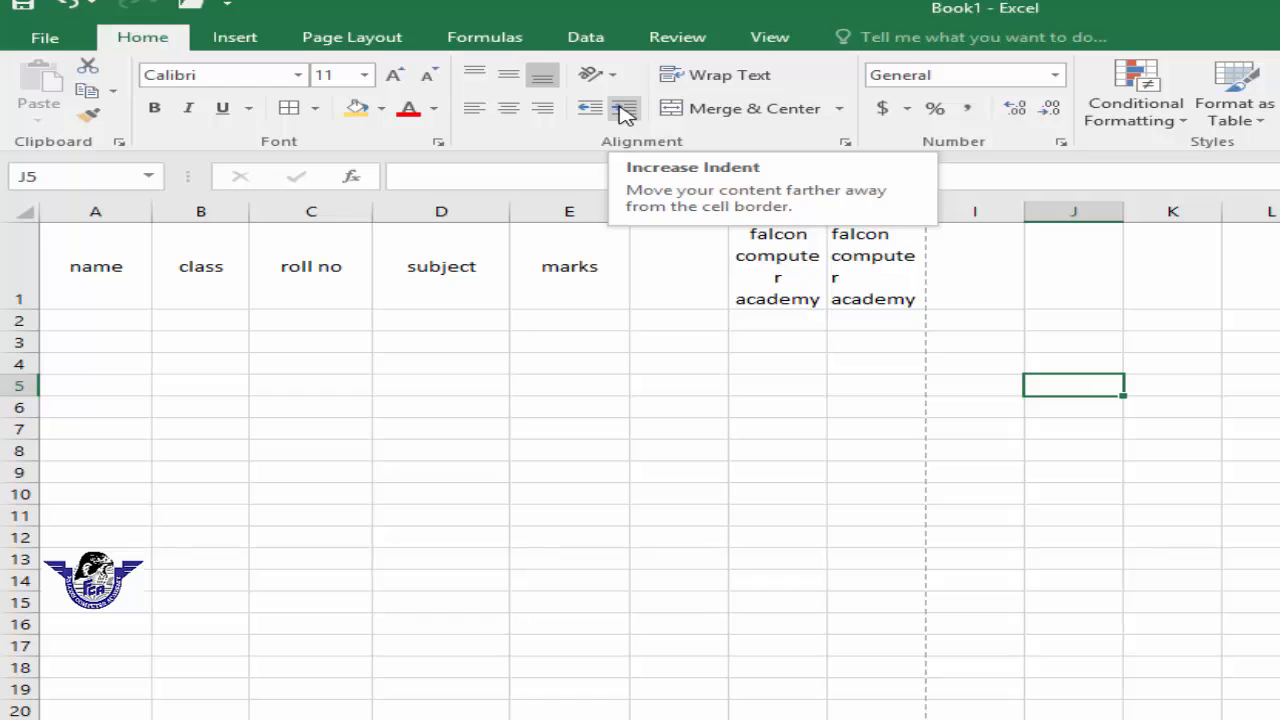
# Step: Widen column H so the title in H1 fits on one line
pyautogui.click(997, 340)
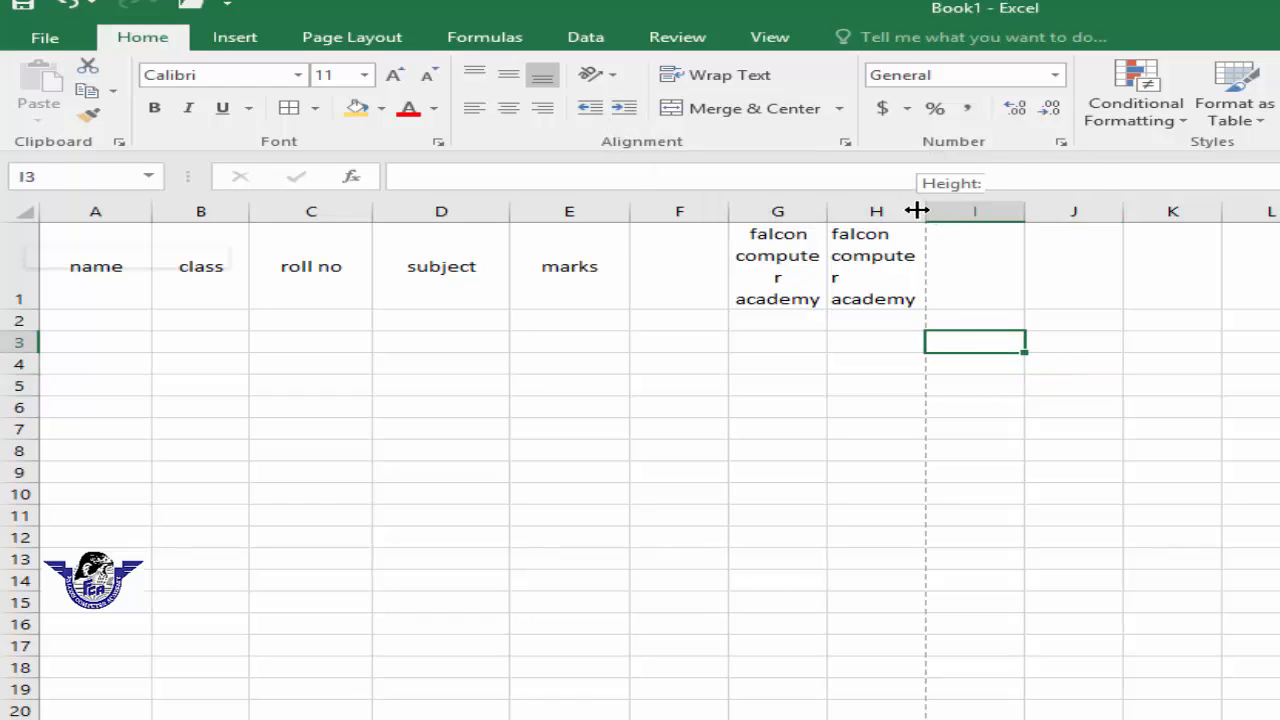
pyautogui.moveTo(917, 210); pyautogui.dragTo(1191, 212)
pyautogui.click(969, 277)
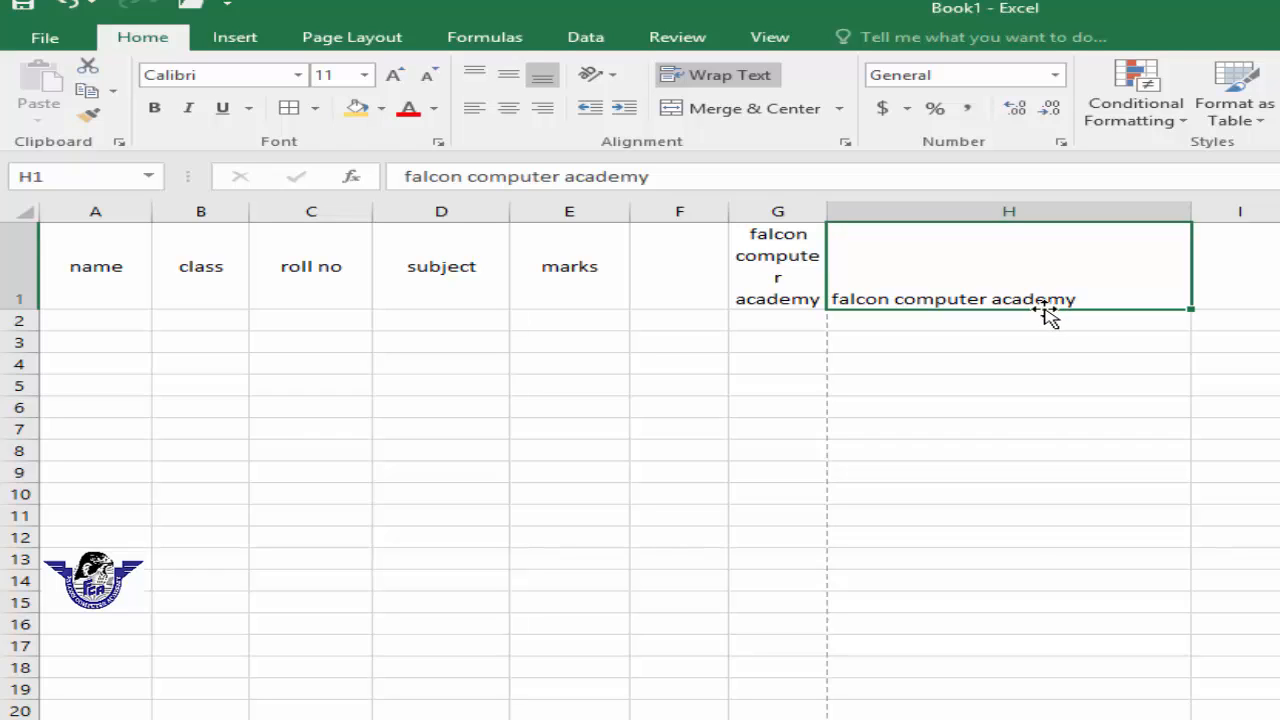
# Step: Increase and decrease the indent of H1 repeatedly, ending with two indent levels
pyautogui.click(625, 110)
pyautogui.click(625, 110)
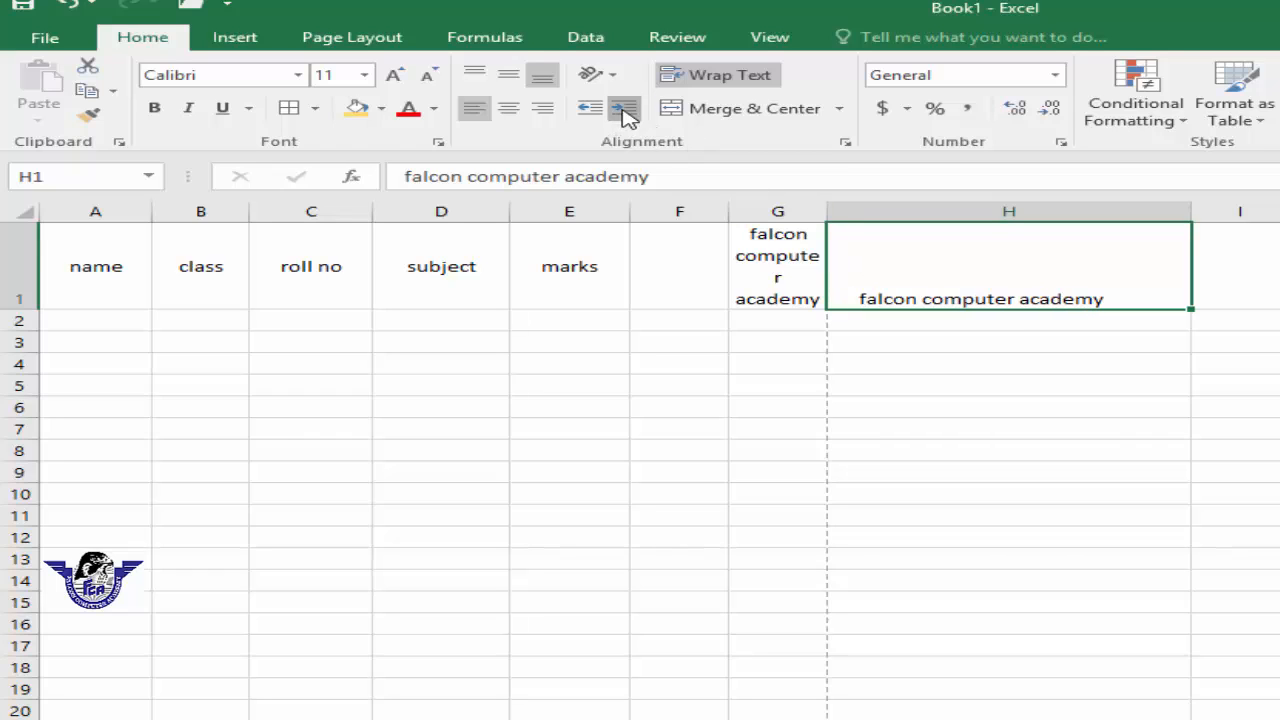
pyautogui.click(625, 110)
pyautogui.click(625, 110)
pyautogui.click(625, 110)
pyautogui.click(591, 110)
pyautogui.click(591, 110)
pyautogui.click(591, 110)
pyautogui.click(591, 110)
pyautogui.click(591, 110)
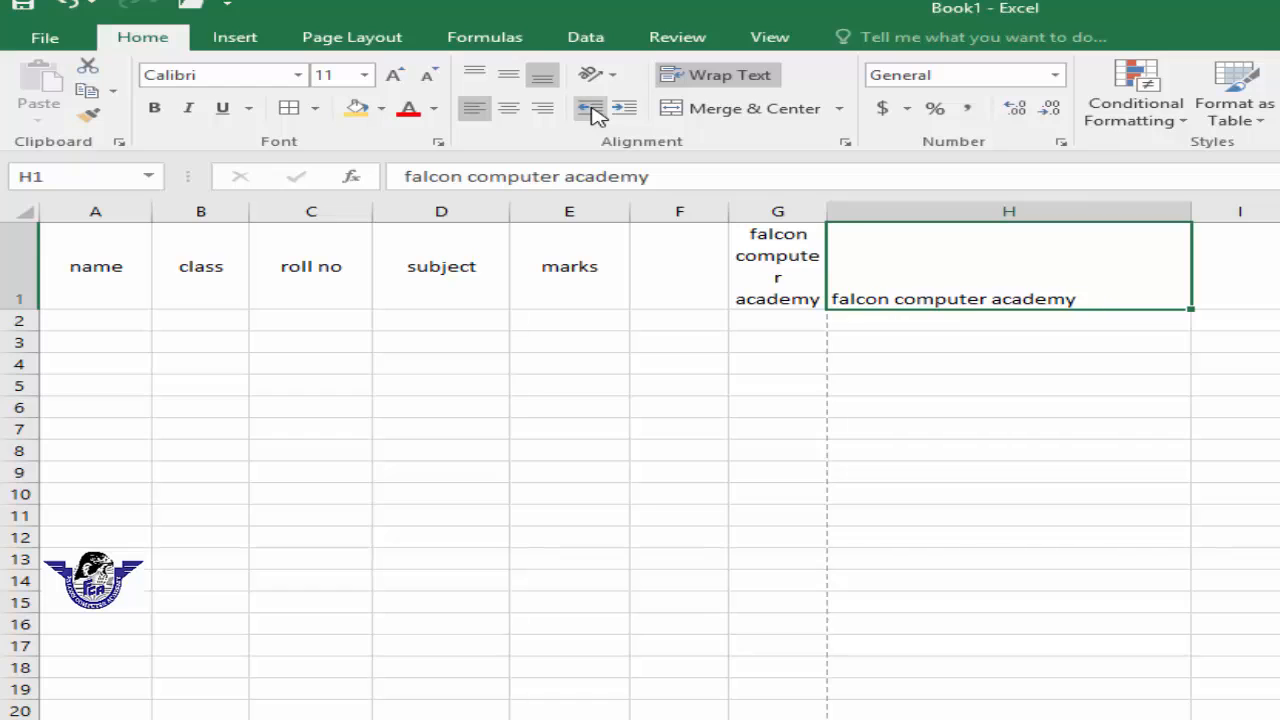
pyautogui.click(623, 110)
pyautogui.click(623, 110)
pyautogui.click(623, 110)
pyautogui.click(623, 110)
pyautogui.click(623, 110)
pyautogui.click(591, 110)
pyautogui.click(591, 110)
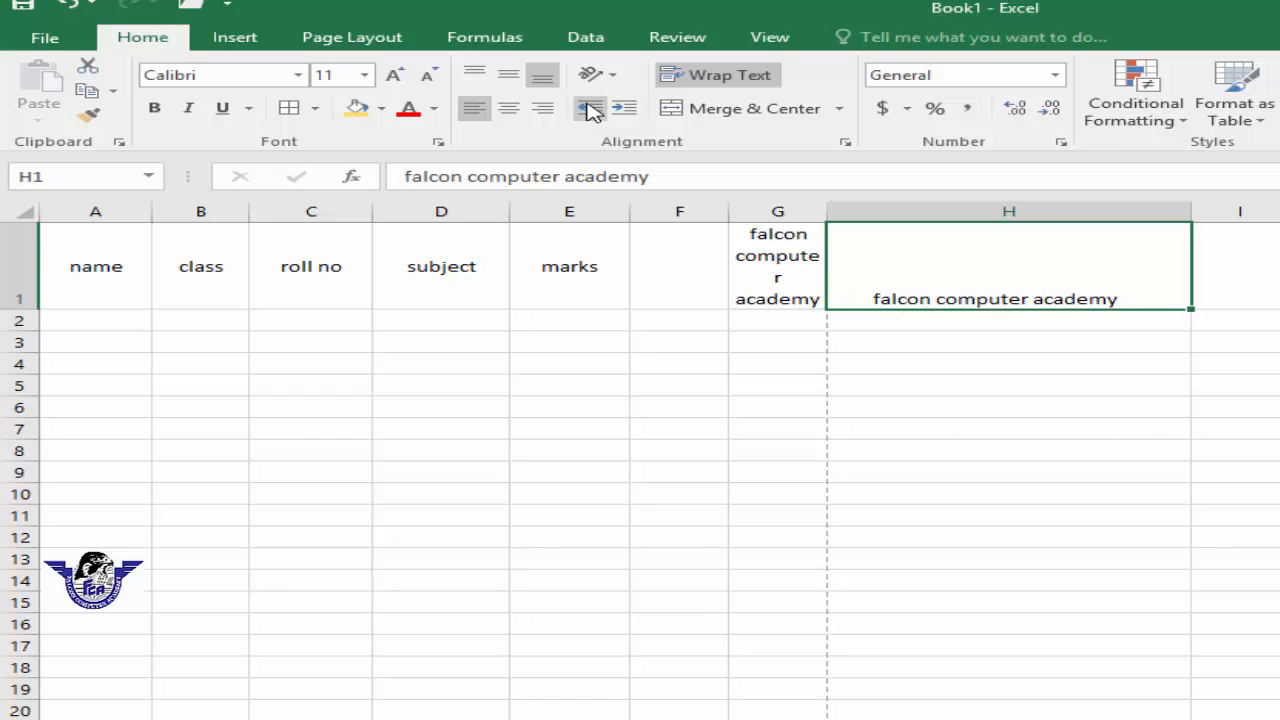
pyautogui.click(591, 110)
pyautogui.click(591, 110)
pyautogui.click(623, 110)
pyautogui.click(623, 110)
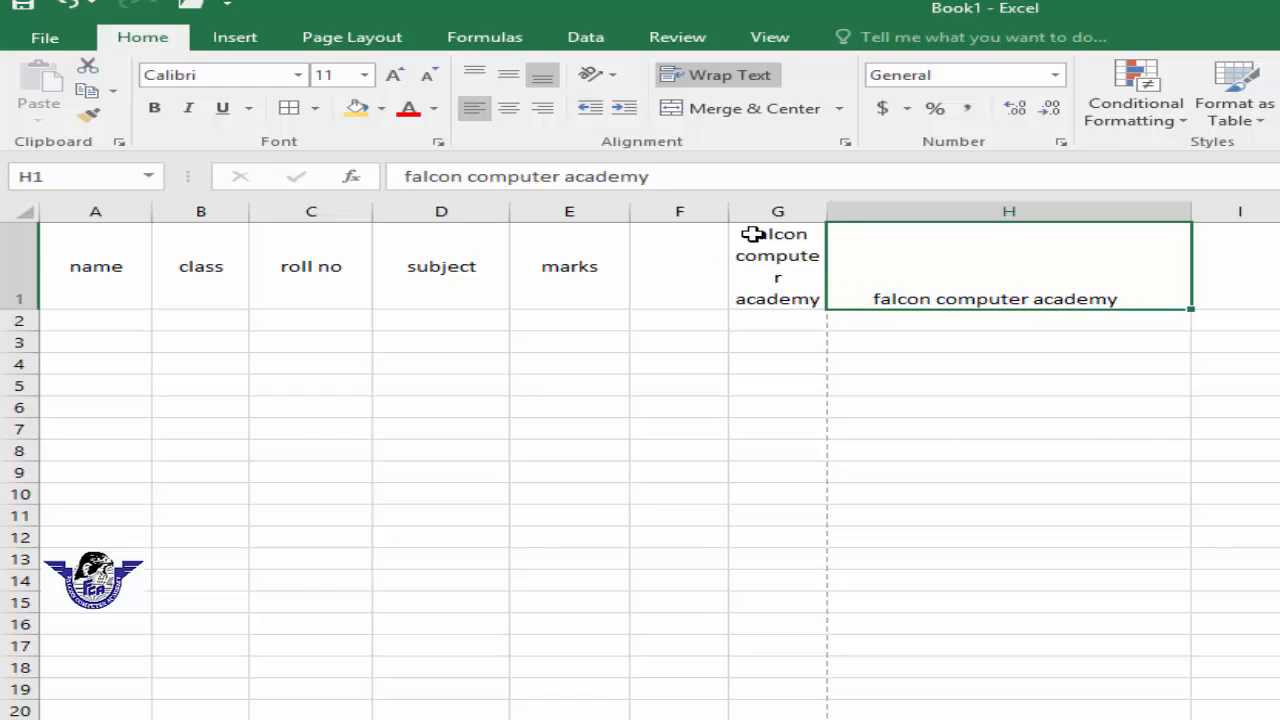
# Step: Open the Merge & Center options to review them without choosing one
pyautogui.click(774, 429)
pyautogui.click(840, 108)
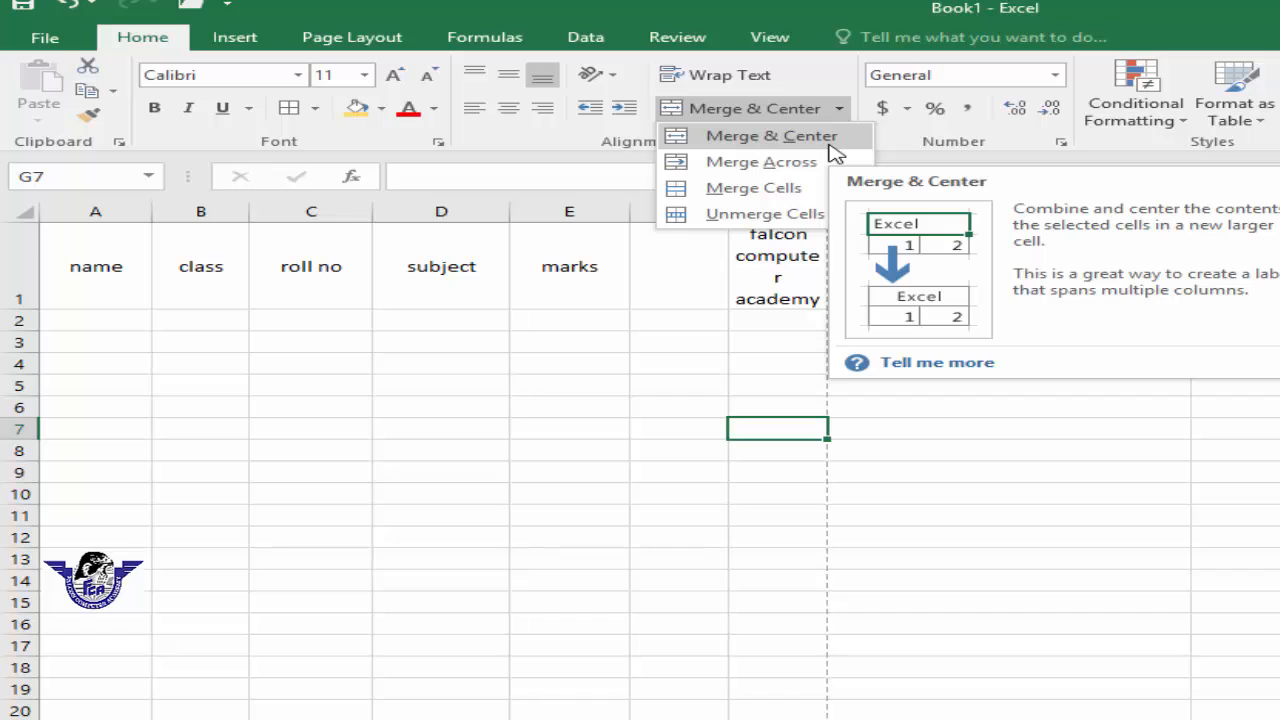
pyautogui.click(507, 420)
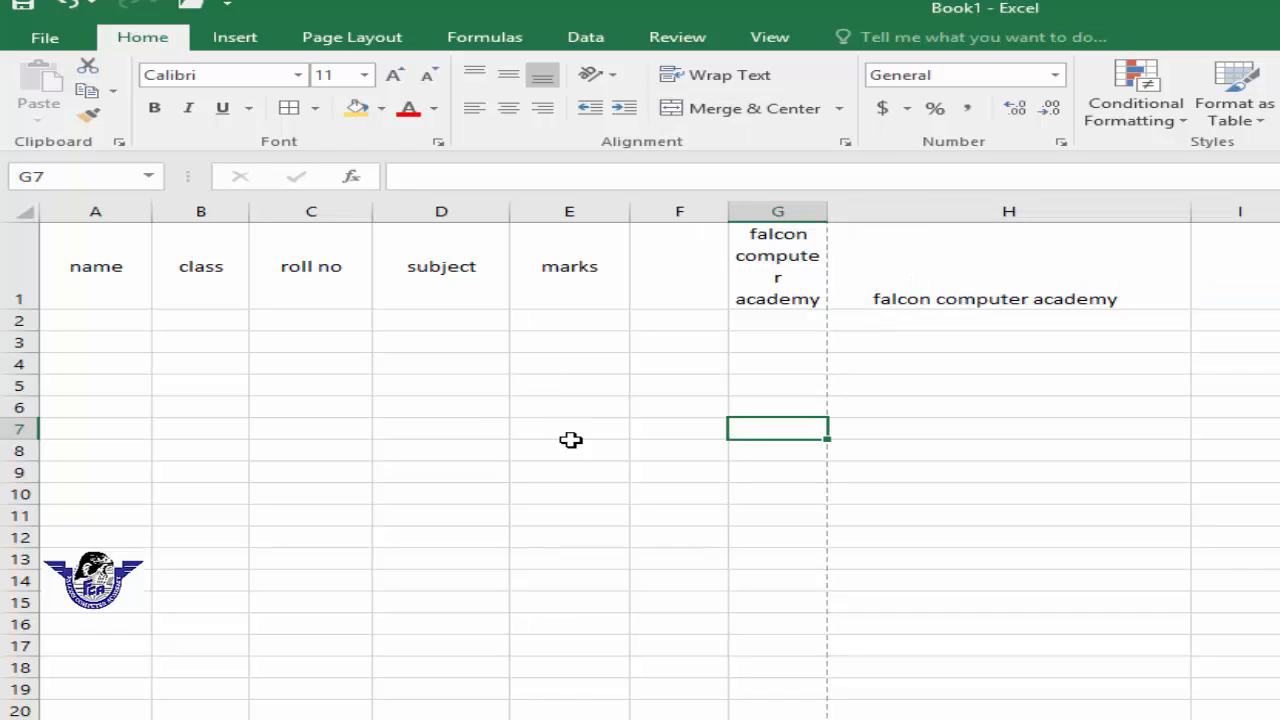
# Step: Clear the contents of row 1 from A1 to H1
pyautogui.click(200, 364)
pyautogui.click(112, 450)
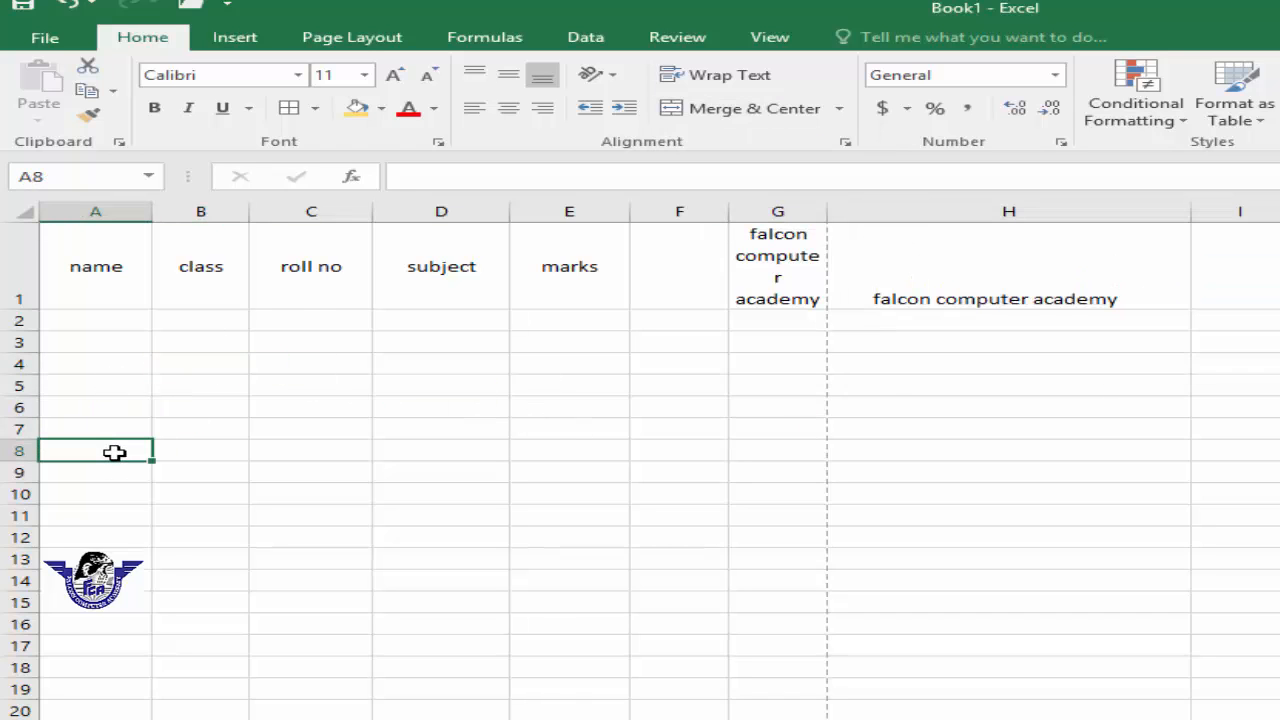
pyautogui.moveTo(123, 243); pyautogui.dragTo(1013, 289)
pyautogui.press('Delete')
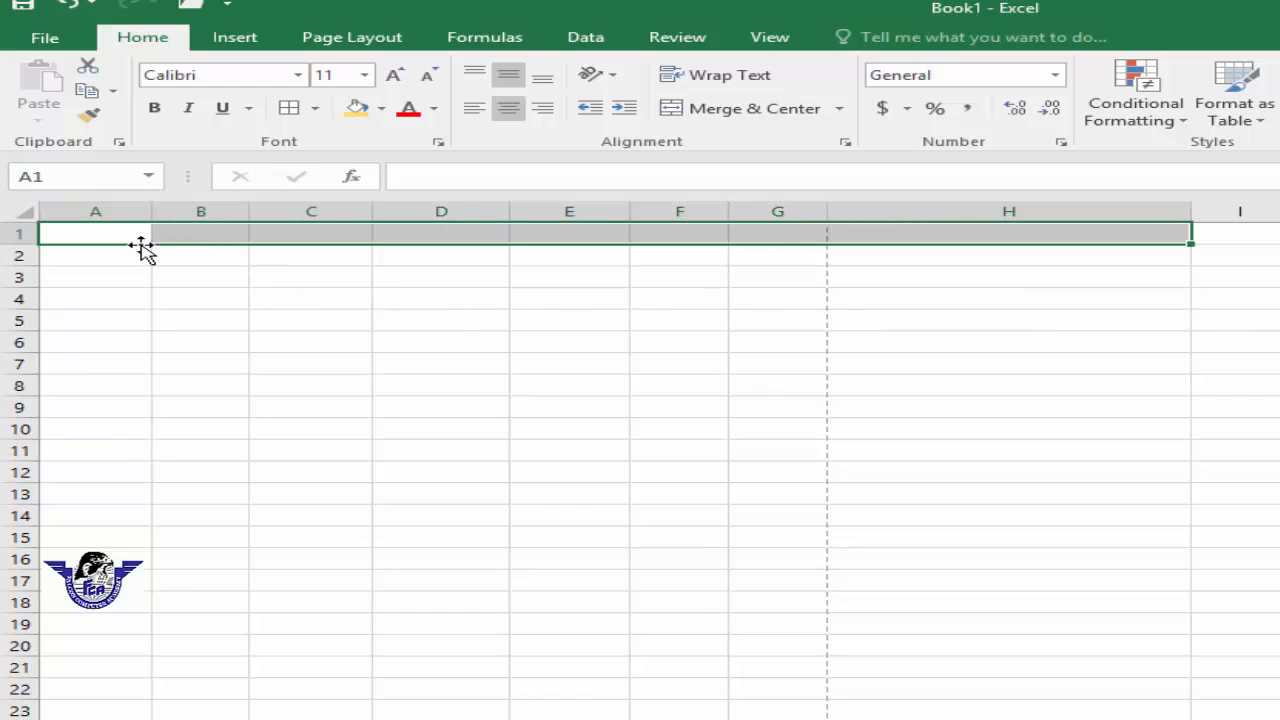
# Step: Enter the title "falcon computer academy" in cell A1
pyautogui.click(130, 237)
pyautogui.write('falc')
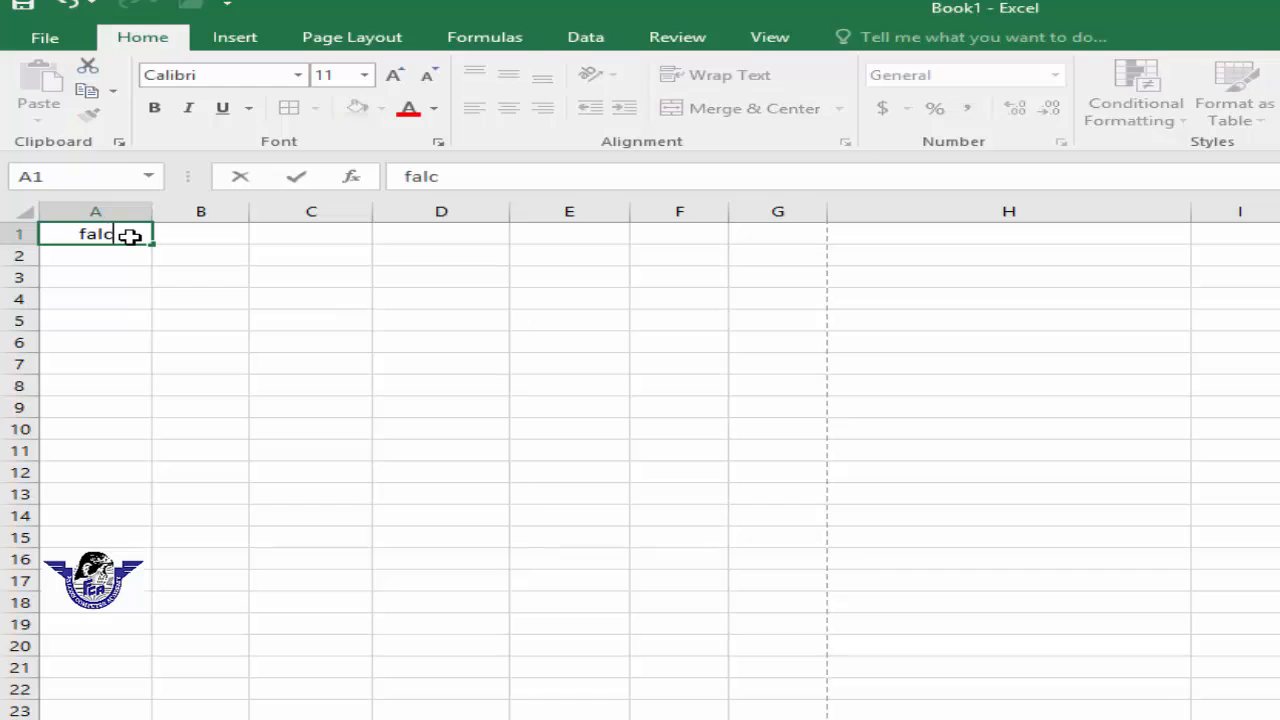
pyautogui.write('on computer academy')
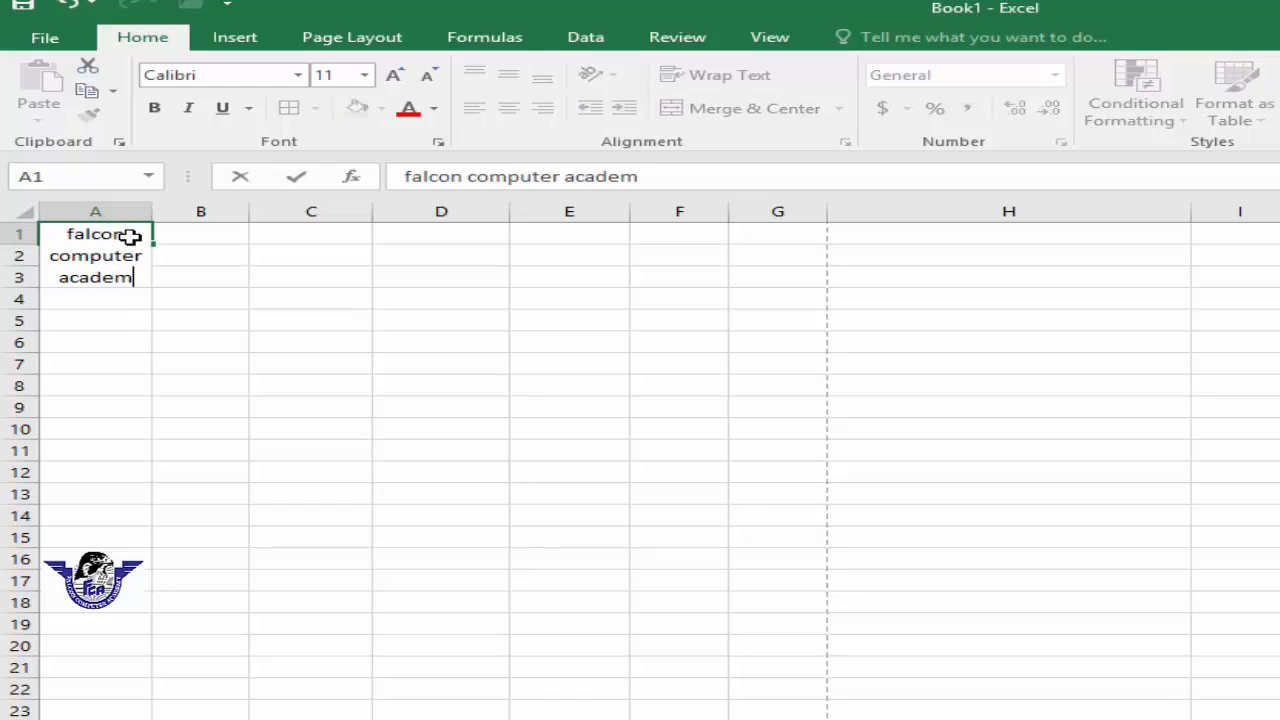
pyautogui.click(373, 402)
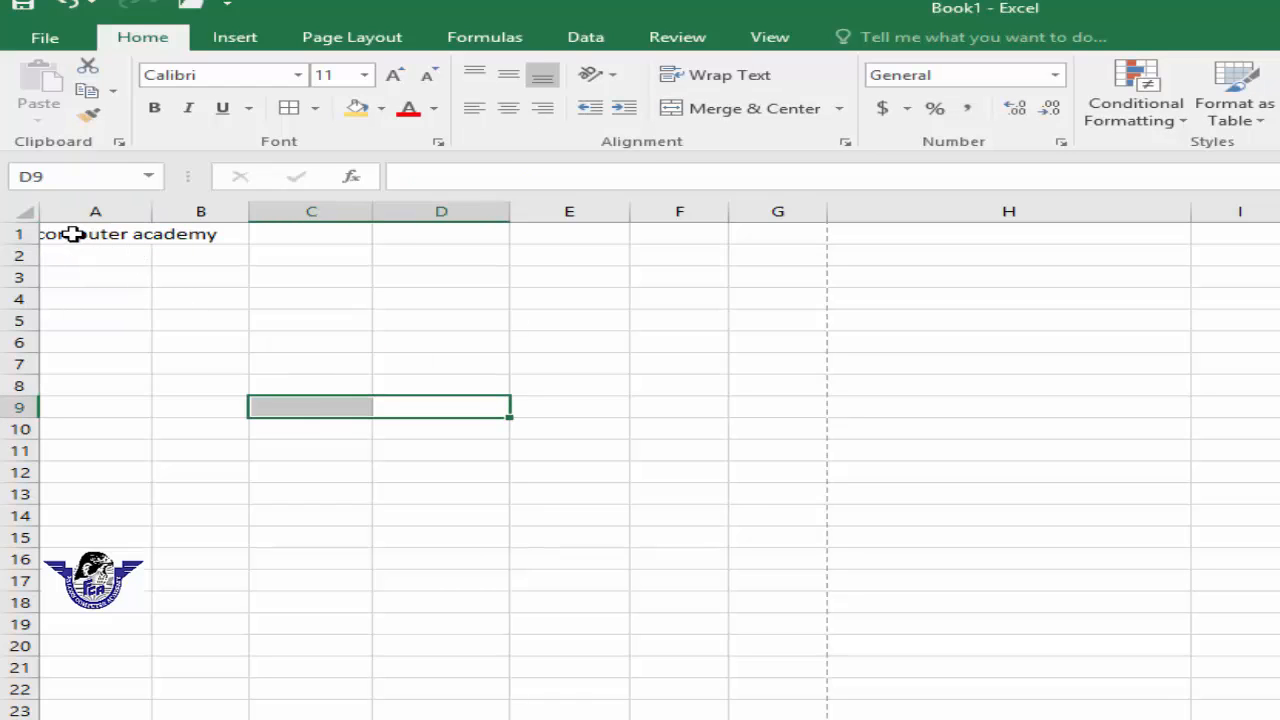
# Step: Merge and center the title across cells A1 to G1
pyautogui.moveTo(54, 232); pyautogui.dragTo(752, 229)
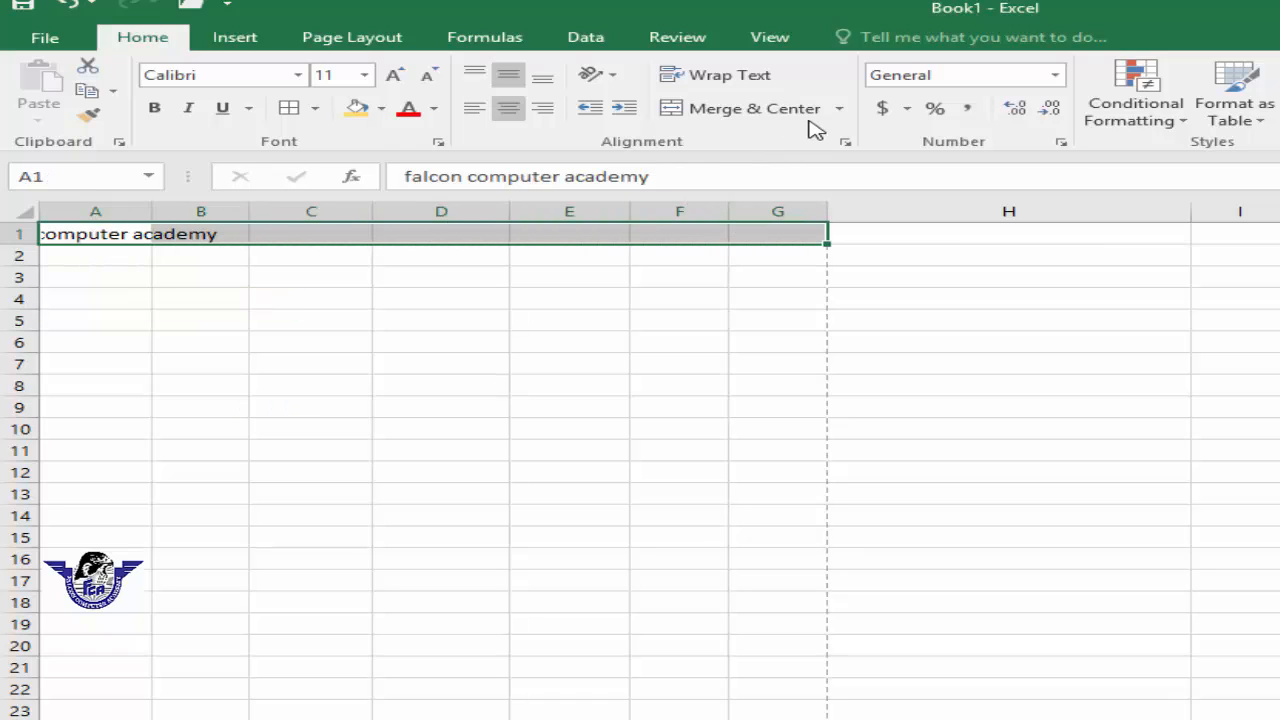
pyautogui.click(775, 110)
pyautogui.click(570, 277)
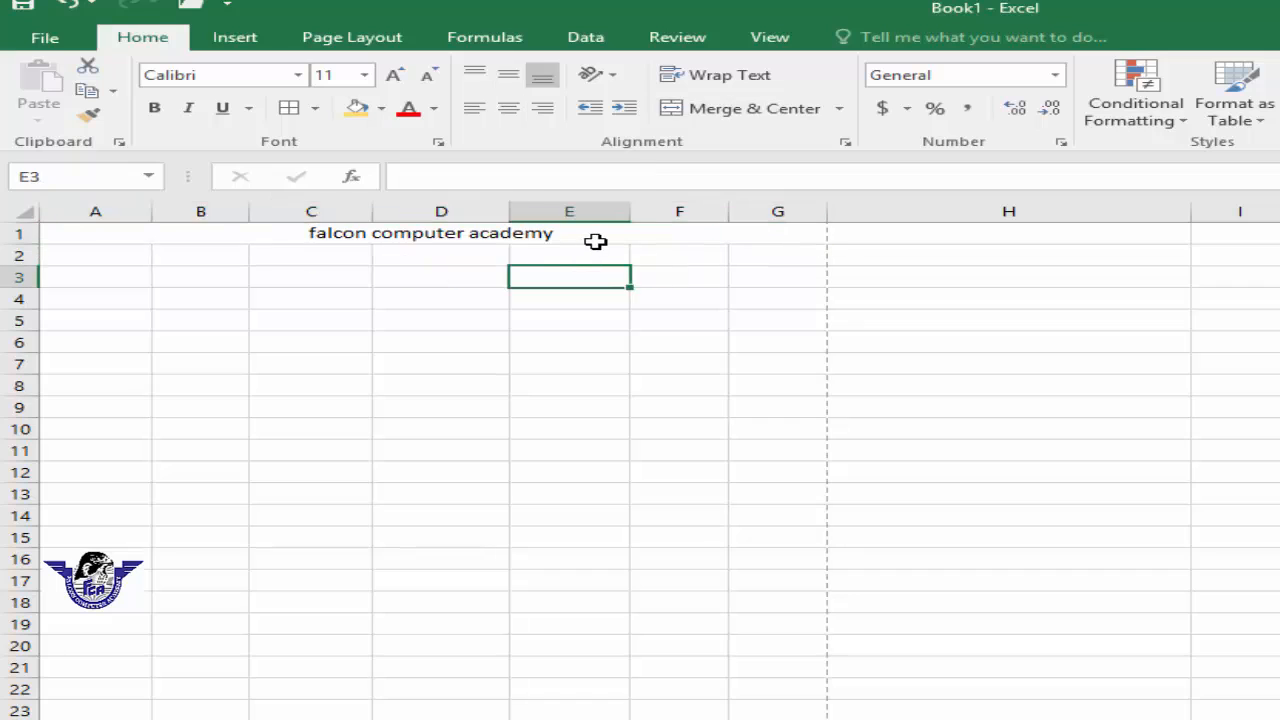
# Step: Unmerge the merged title cells A1:G1
pyautogui.click(596, 241)
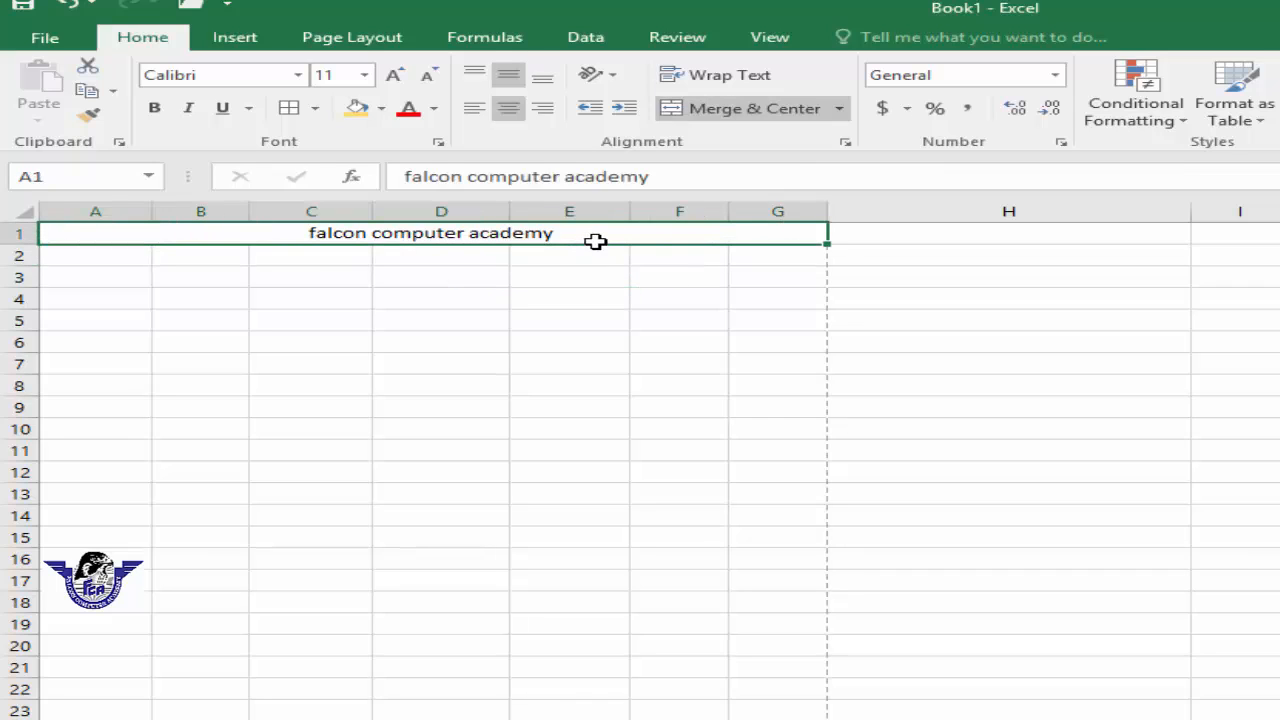
pyautogui.click(840, 110)
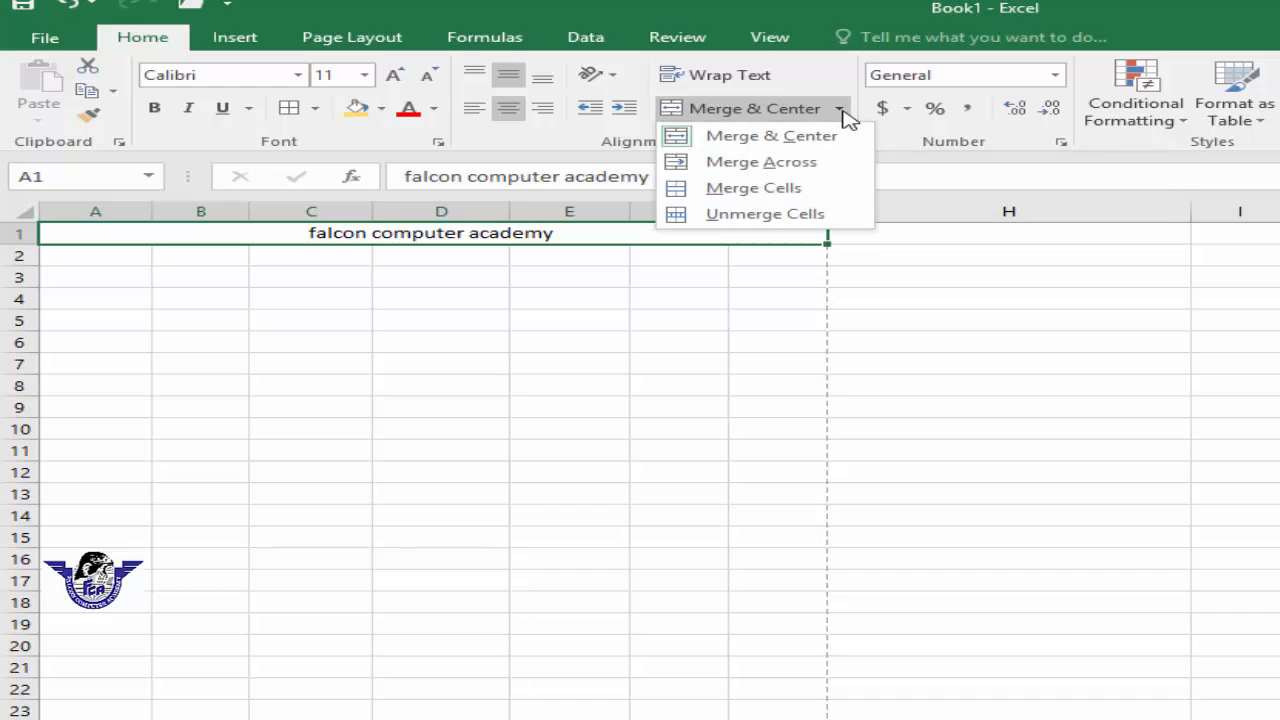
pyautogui.click(800, 216)
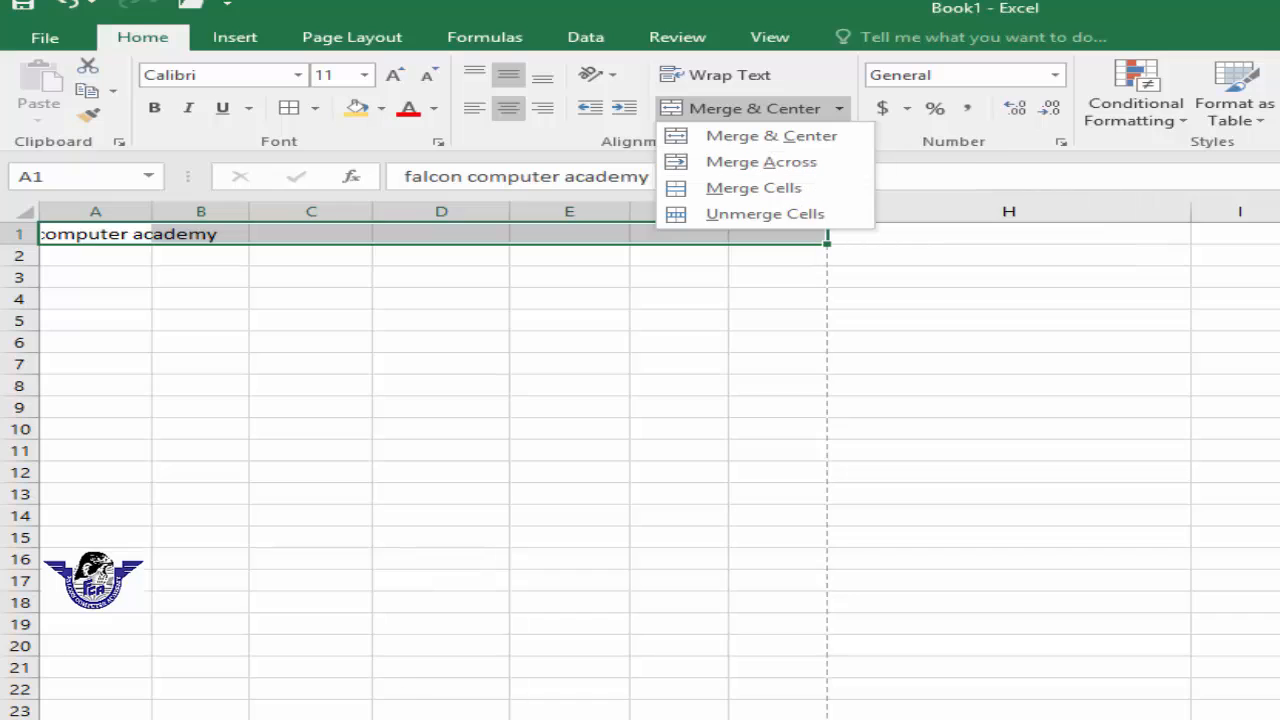
pyautogui.press('Escape')
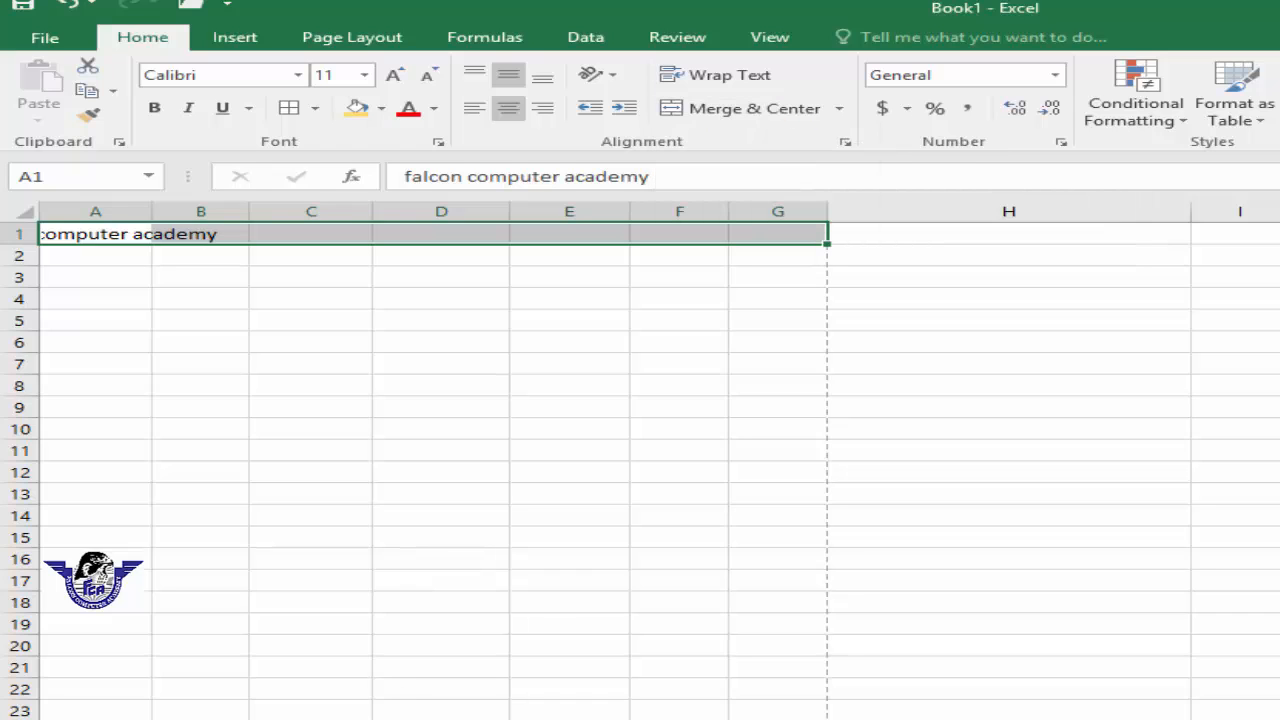
# Step: Undo the last change and redo it
pyautogui.hotkey('ctrl', 'z')
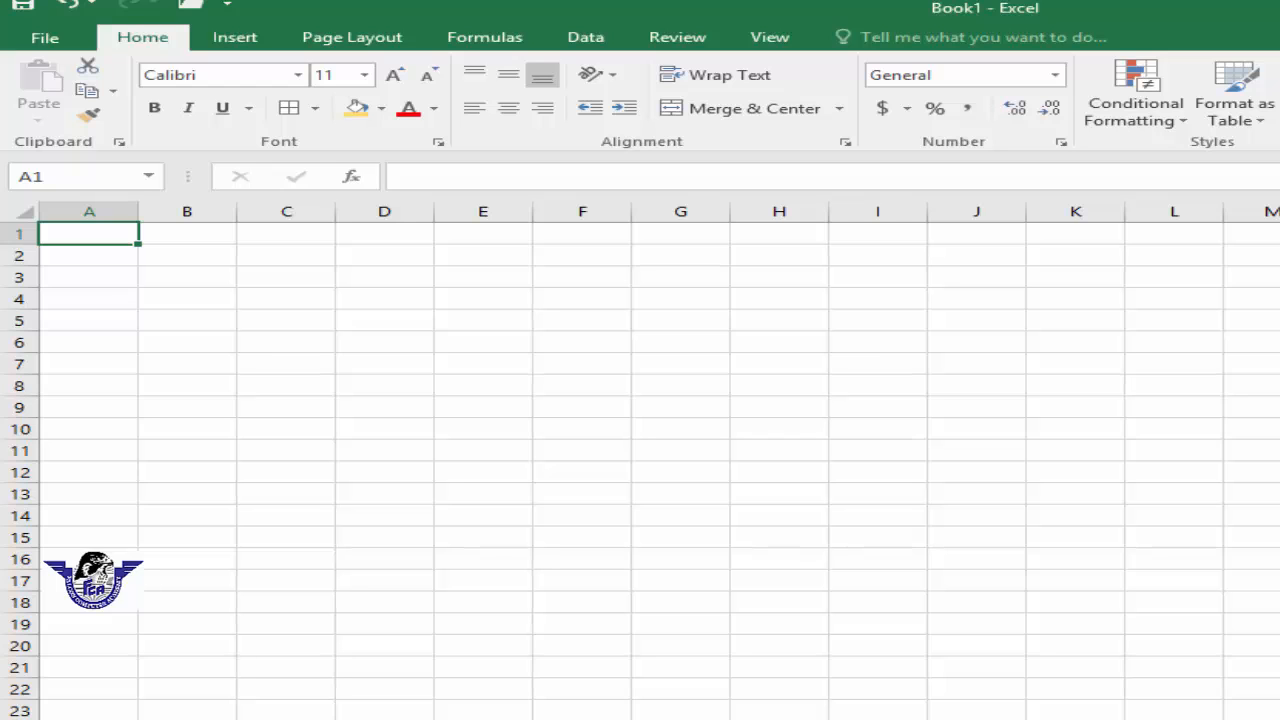
pyautogui.hotkey('ctrl', 'y')
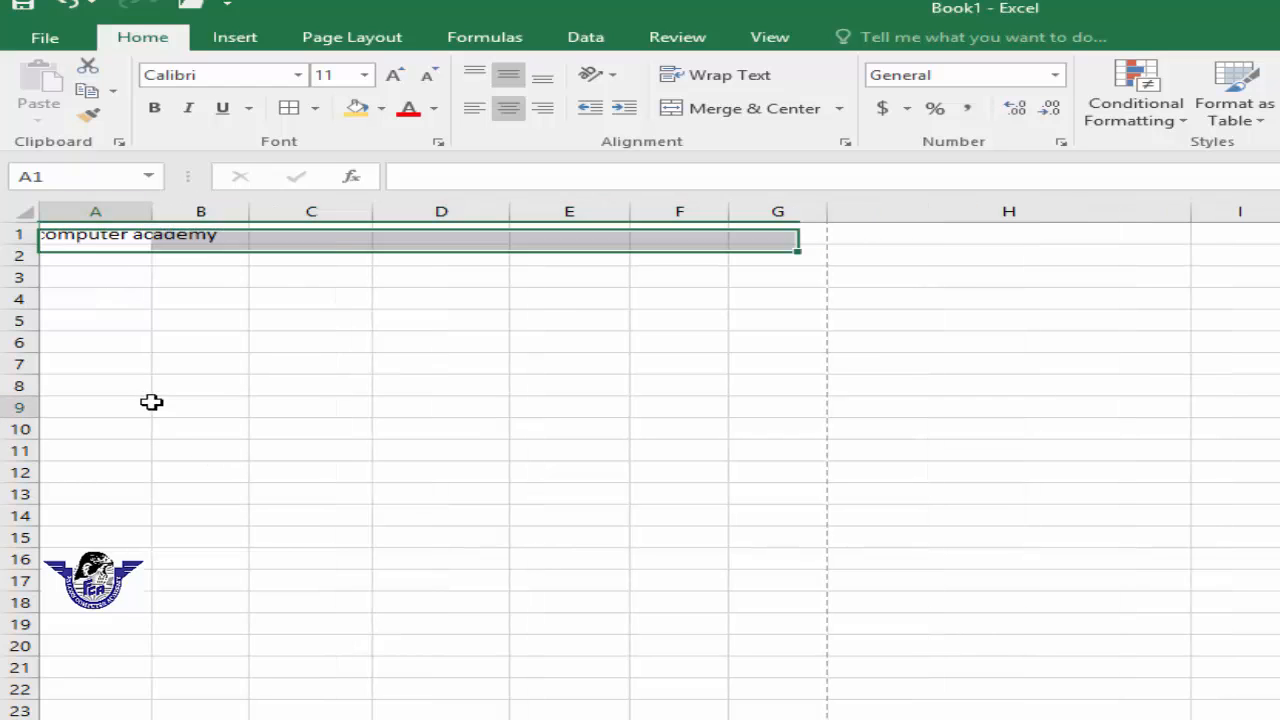
# Step: Group Sheet1 through Sheet5 and apply Merge Across to cells A2:G2
pyautogui.click(151, 402)
pyautogui.click(89, 253)
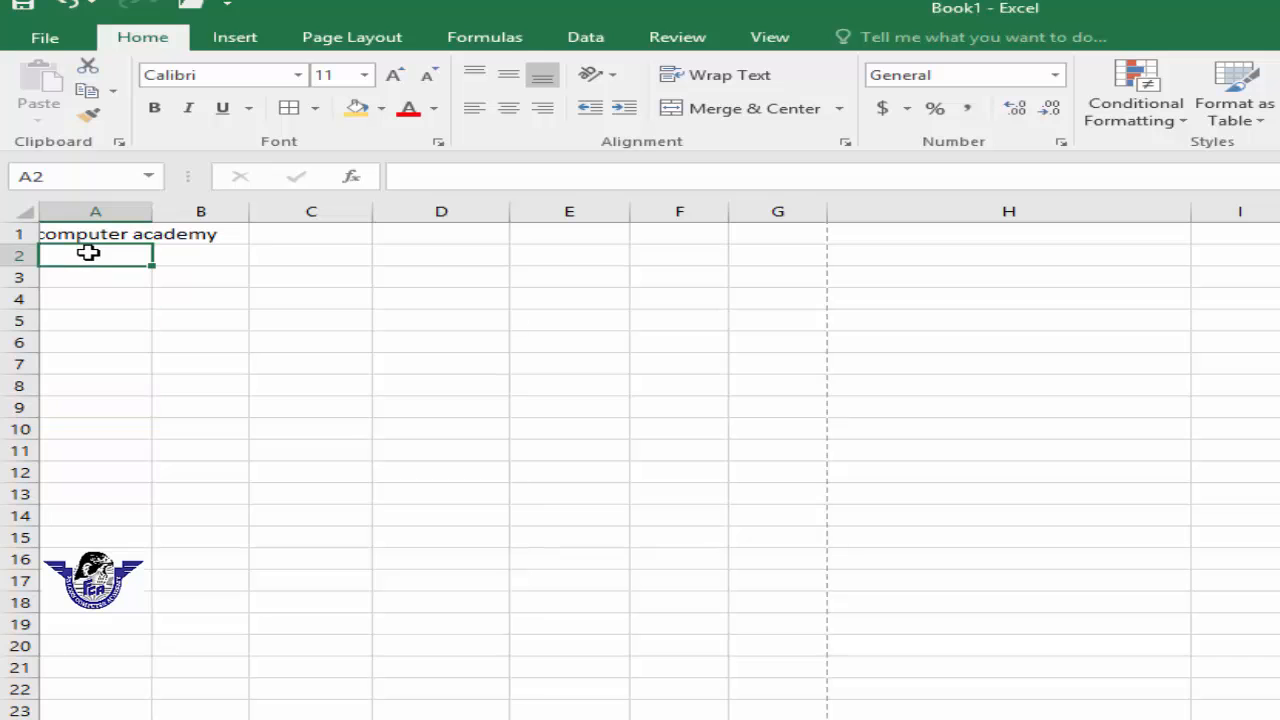
pyautogui.moveTo(77, 257); pyautogui.dragTo(774, 260)
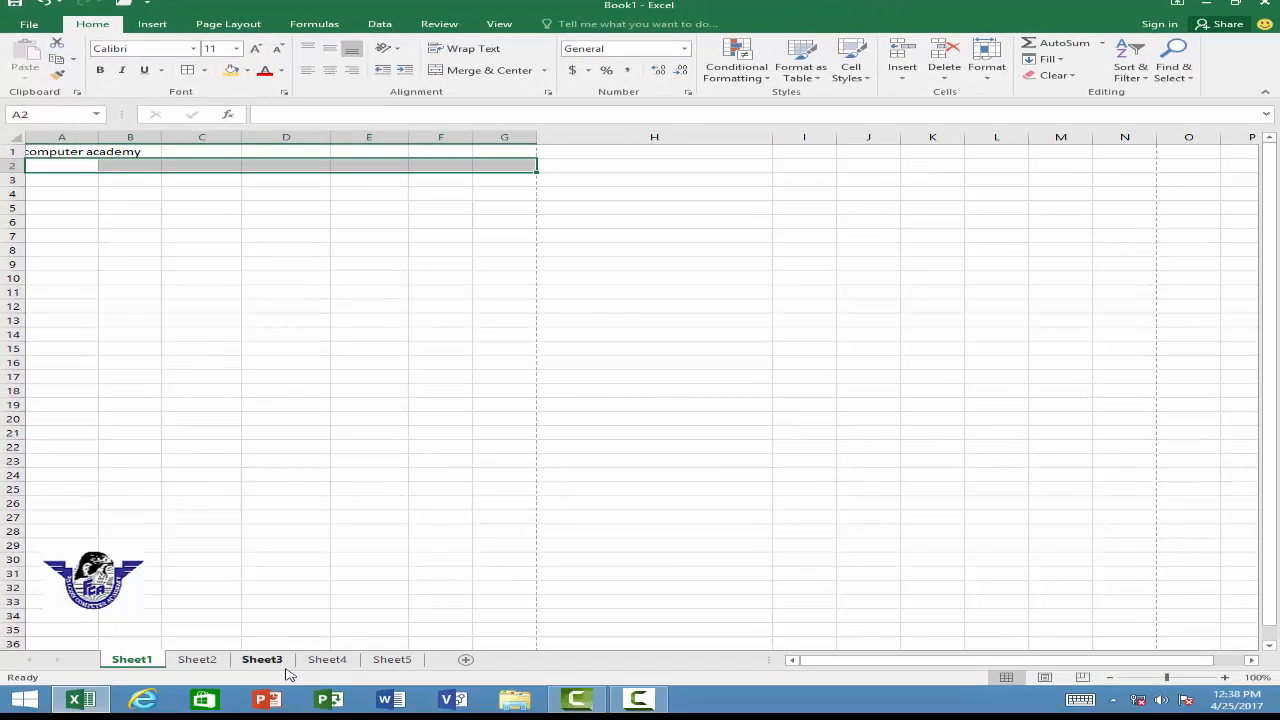
pyautogui.keyDown('ctrl'); pyautogui.click(197, 660); pyautogui.keyUp('ctrl')
pyautogui.keyDown('ctrl'); pyautogui.click(262, 660); pyautogui.keyUp('ctrl')
pyautogui.keyDown('ctrl'); pyautogui.click(327, 660); pyautogui.keyUp('ctrl')
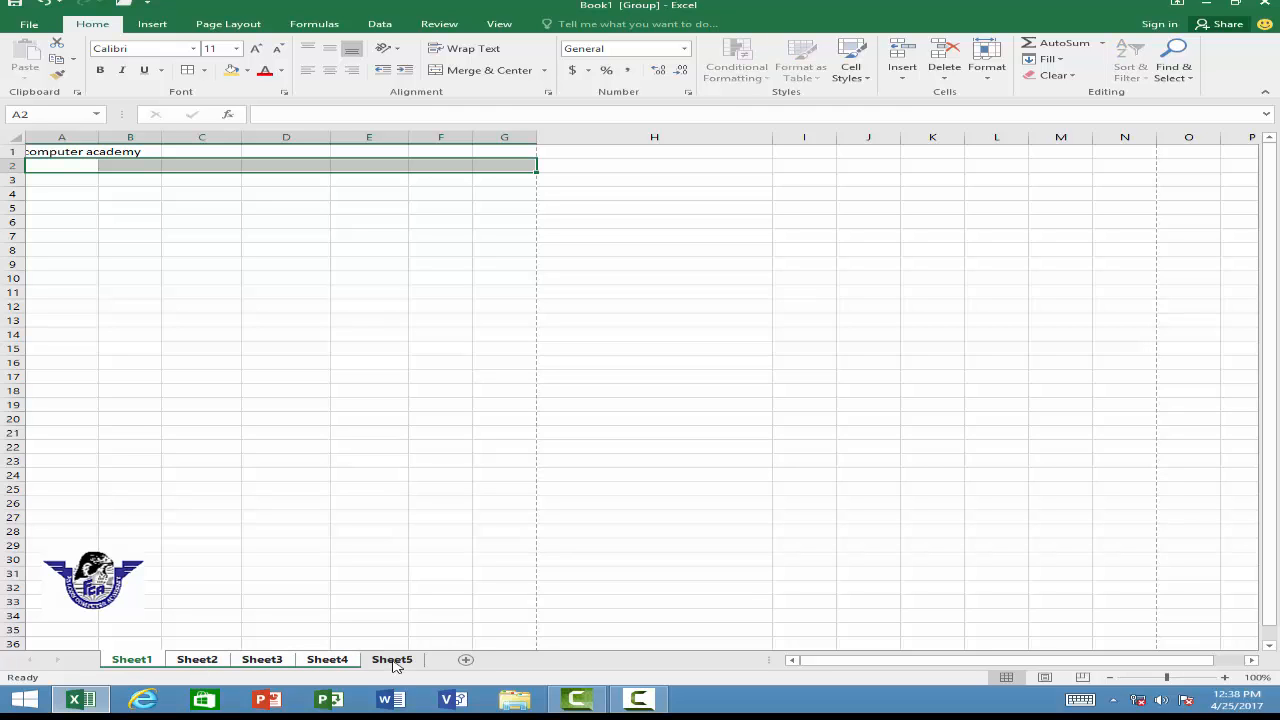
pyautogui.keyDown('ctrl'); pyautogui.click(392, 660); pyautogui.keyUp('ctrl')
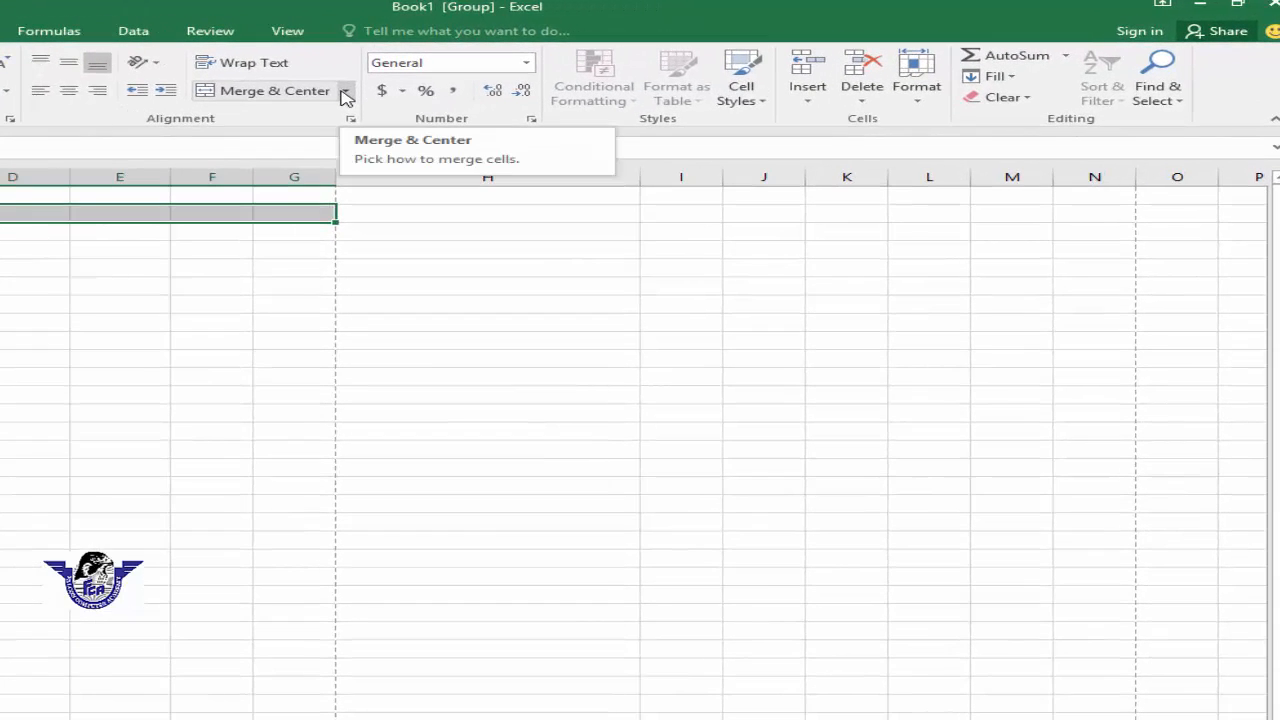
pyautogui.click(345, 93)
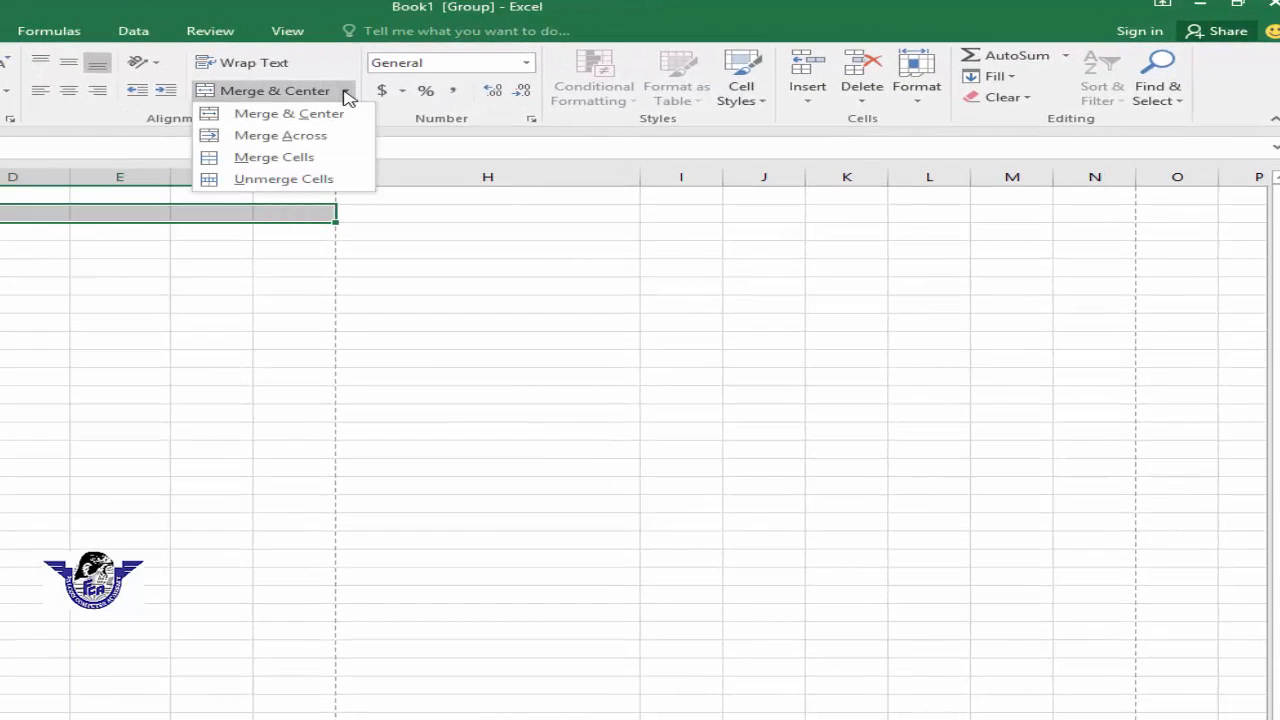
pyautogui.click(318, 136)
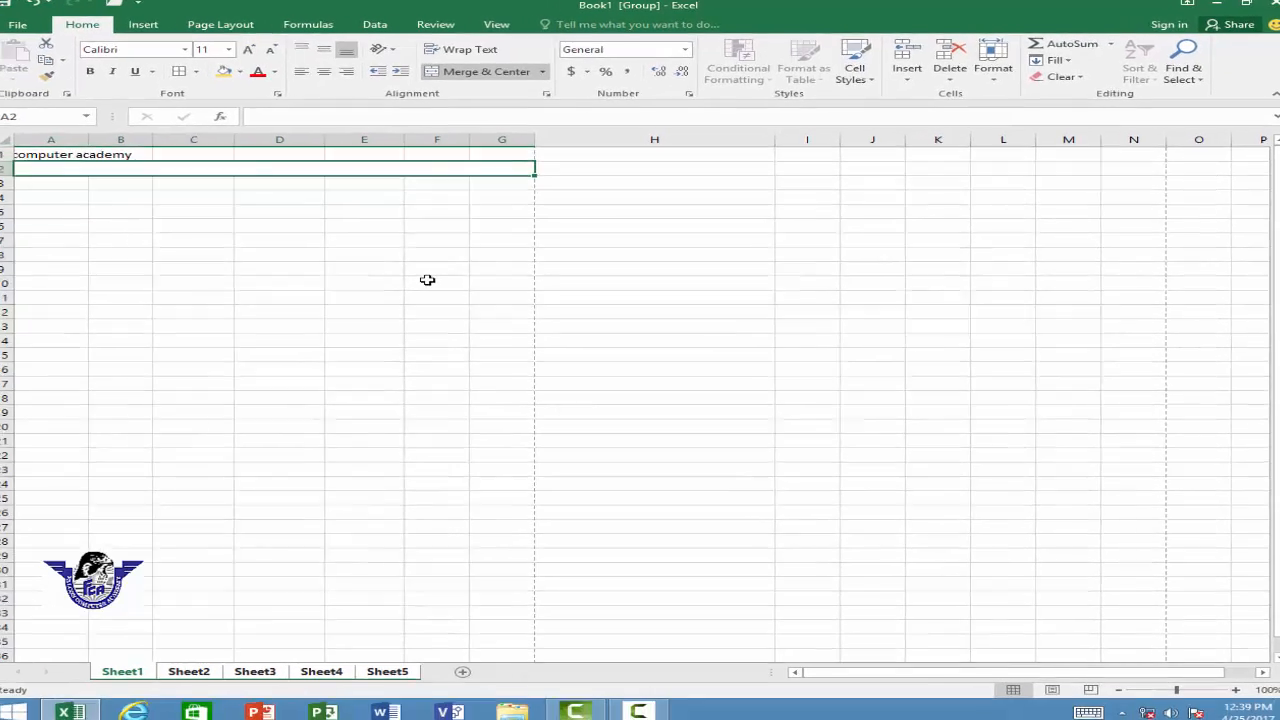
# Step: Switch through Sheet2 to Sheet5 and back to Sheet1 to examine row 2 on each sheet
pyautogui.click(430, 279)
pyautogui.click(417, 166)
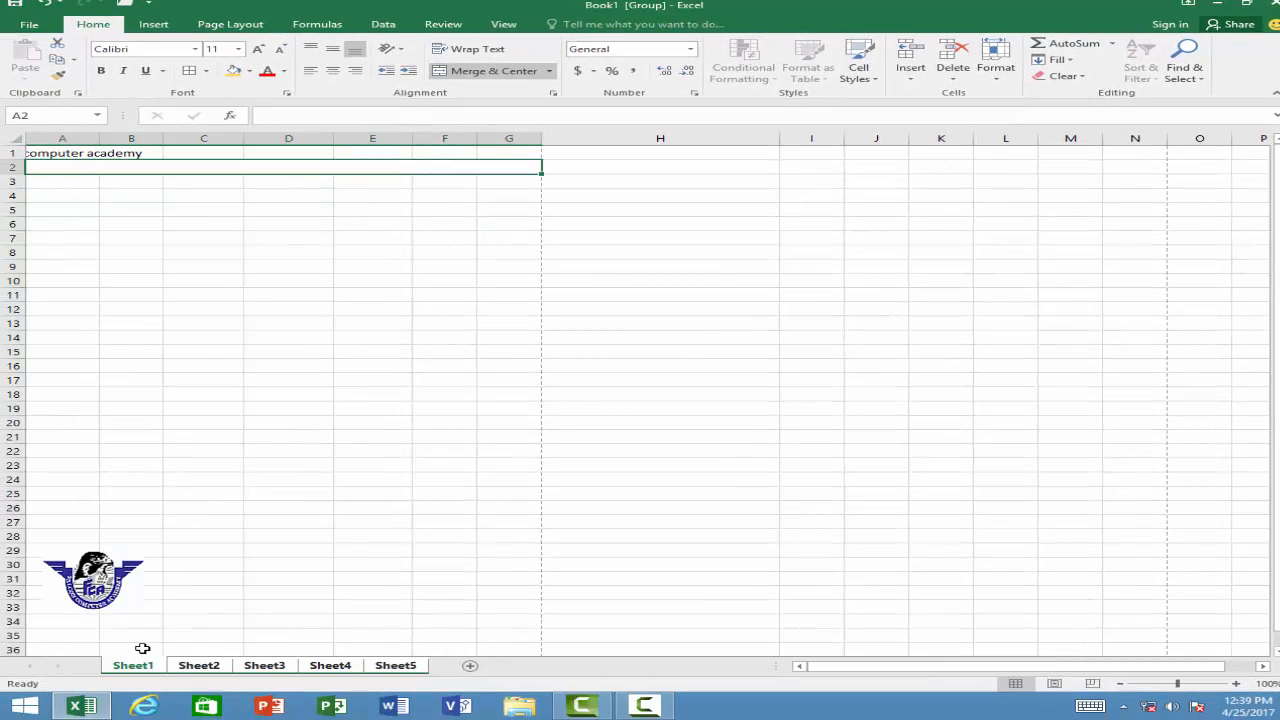
pyautogui.click(198, 666)
pyautogui.click(265, 667)
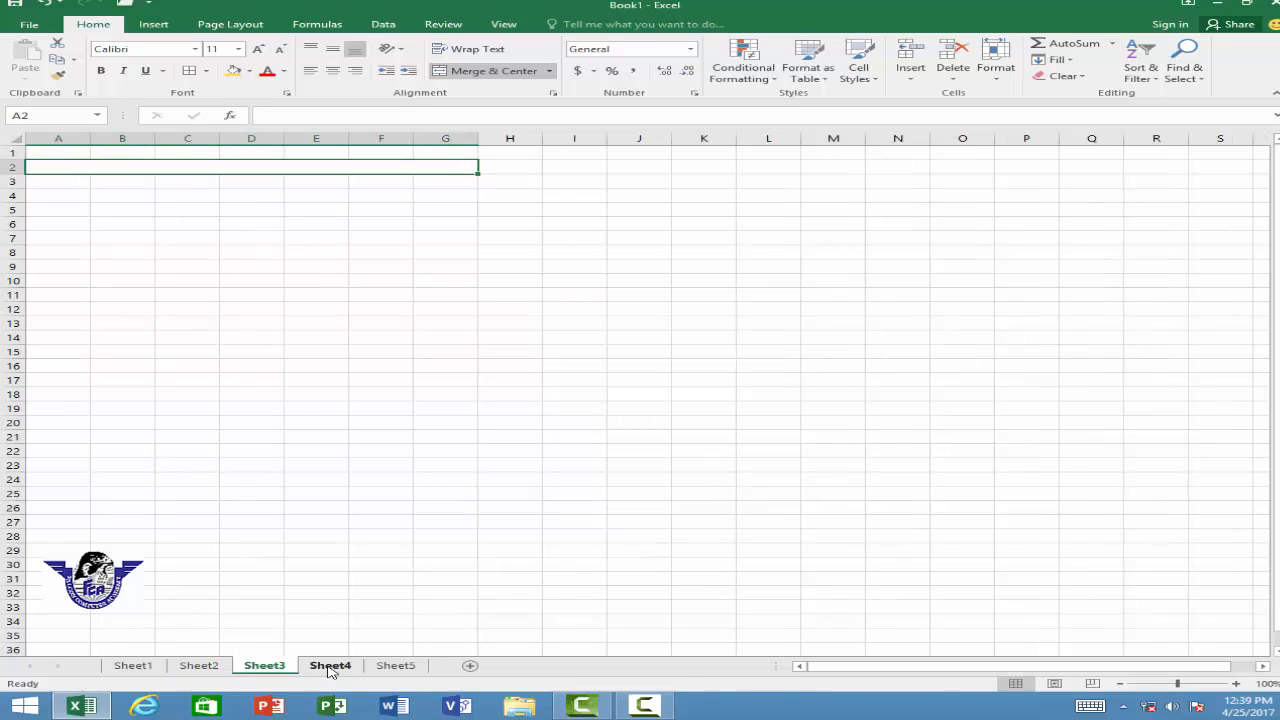
pyautogui.click(332, 668)
pyautogui.click(376, 668)
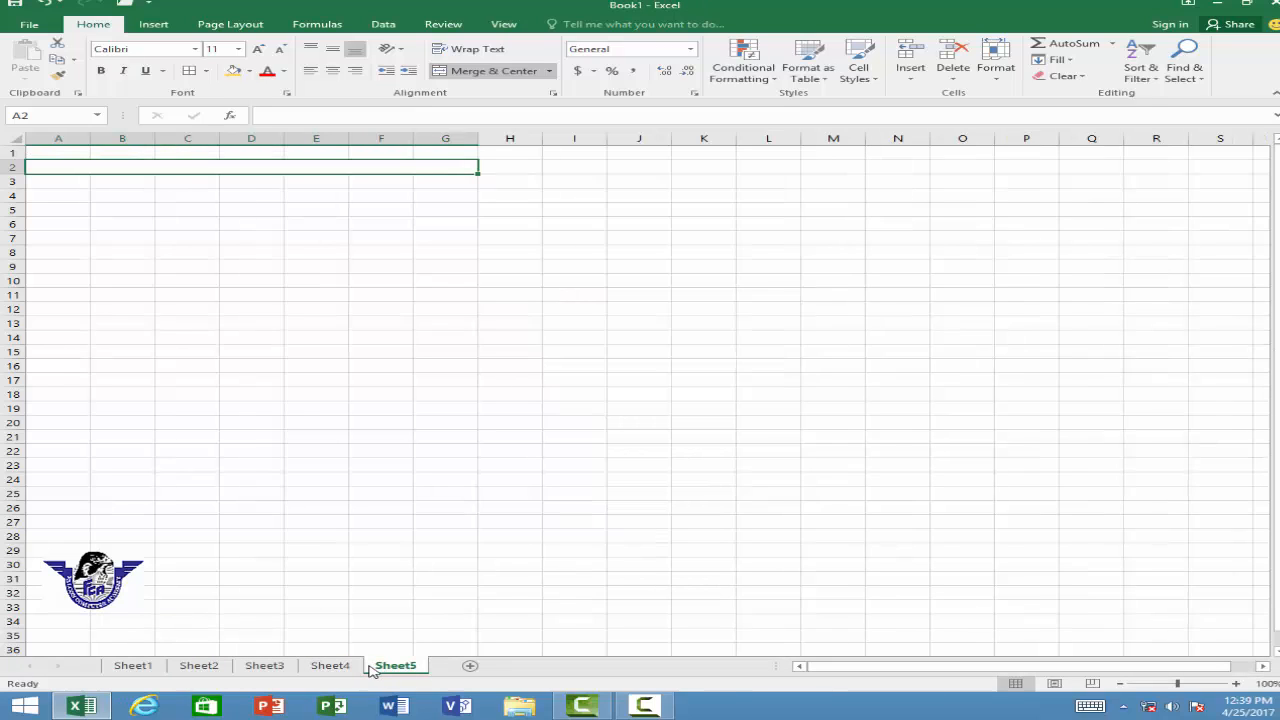
pyautogui.click(147, 670)
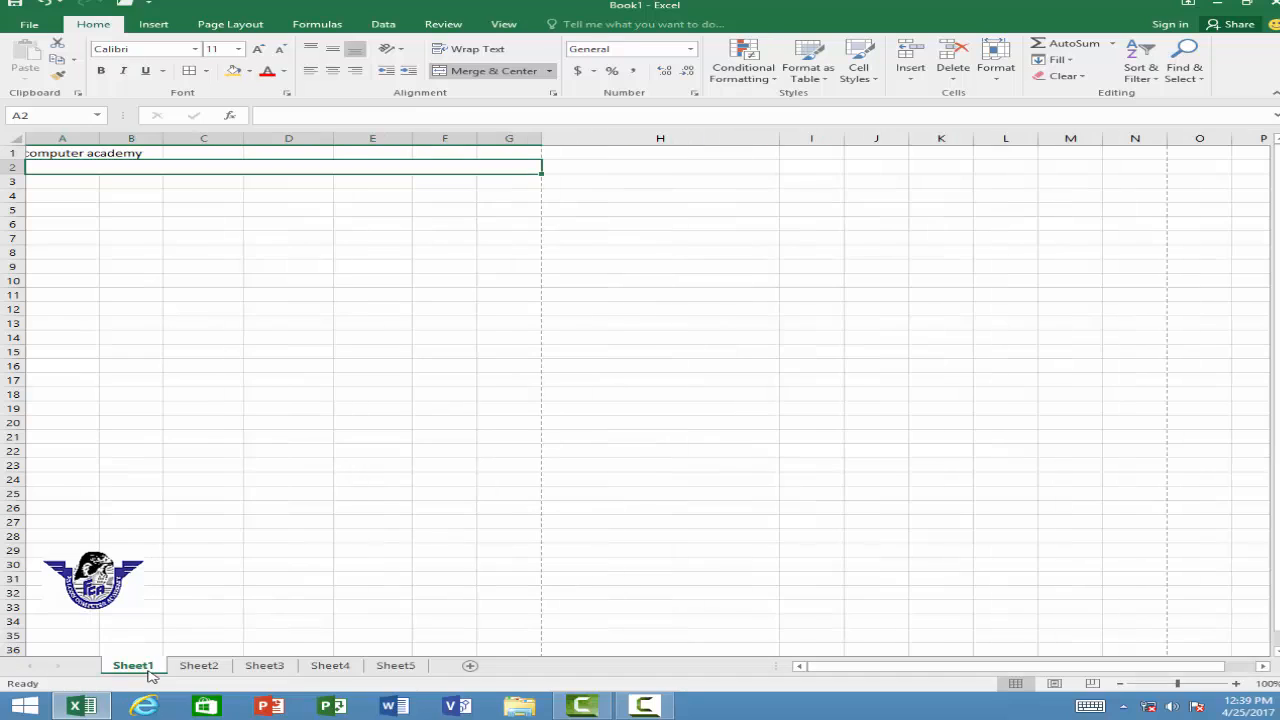
# Step: Regroup Sheet1 through Sheet5 and unmerge cells A2:G2
pyautogui.keyDown('ctrl'); pyautogui.click(205, 668); pyautogui.keyUp('ctrl')
pyautogui.keyDown('ctrl'); pyautogui.click(265, 667); pyautogui.keyUp('ctrl')
pyautogui.keyDown('ctrl'); pyautogui.click(330, 667); pyautogui.keyUp('ctrl')
pyautogui.keyDown('ctrl'); pyautogui.click(388, 668); pyautogui.keyUp('ctrl')
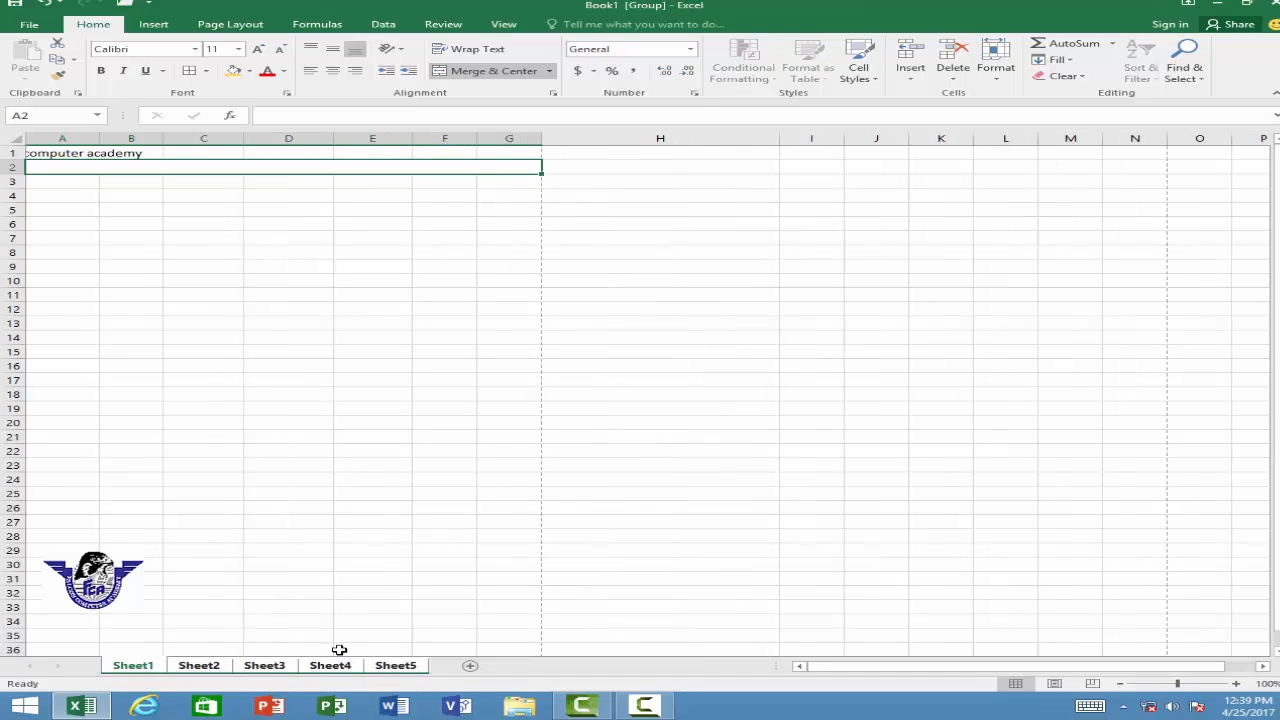
pyautogui.click(551, 72)
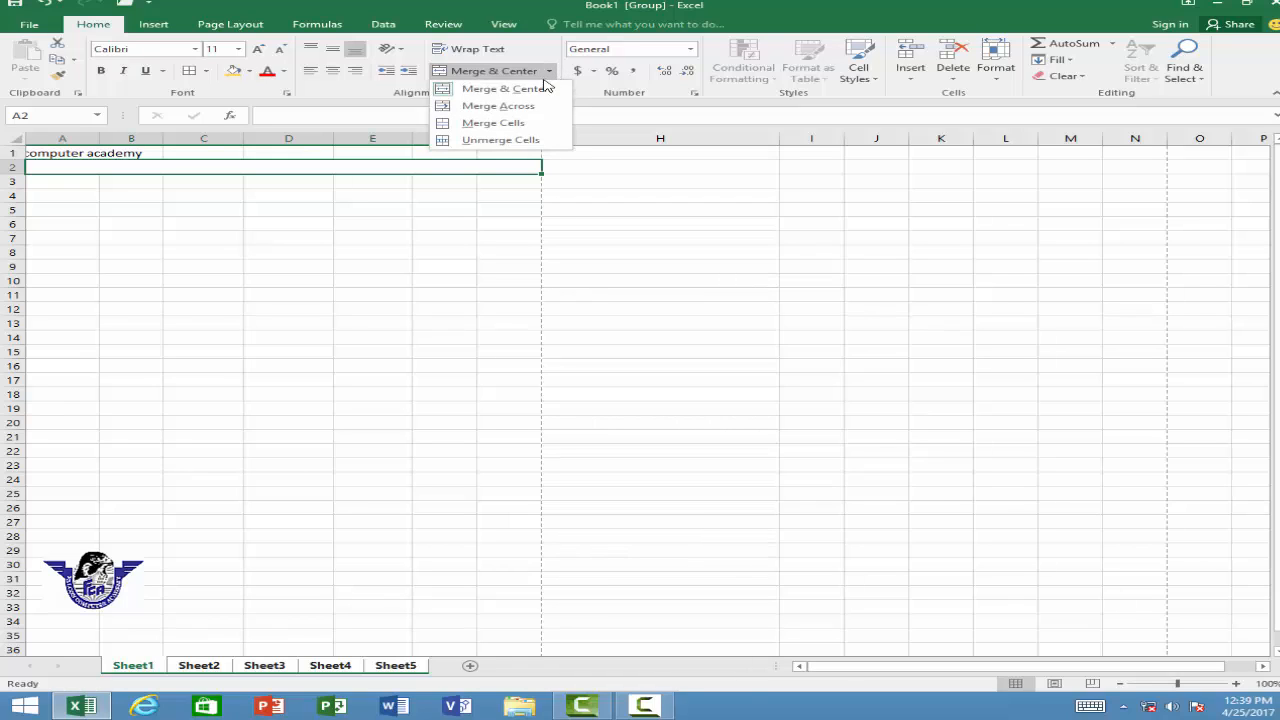
pyautogui.click(512, 141)
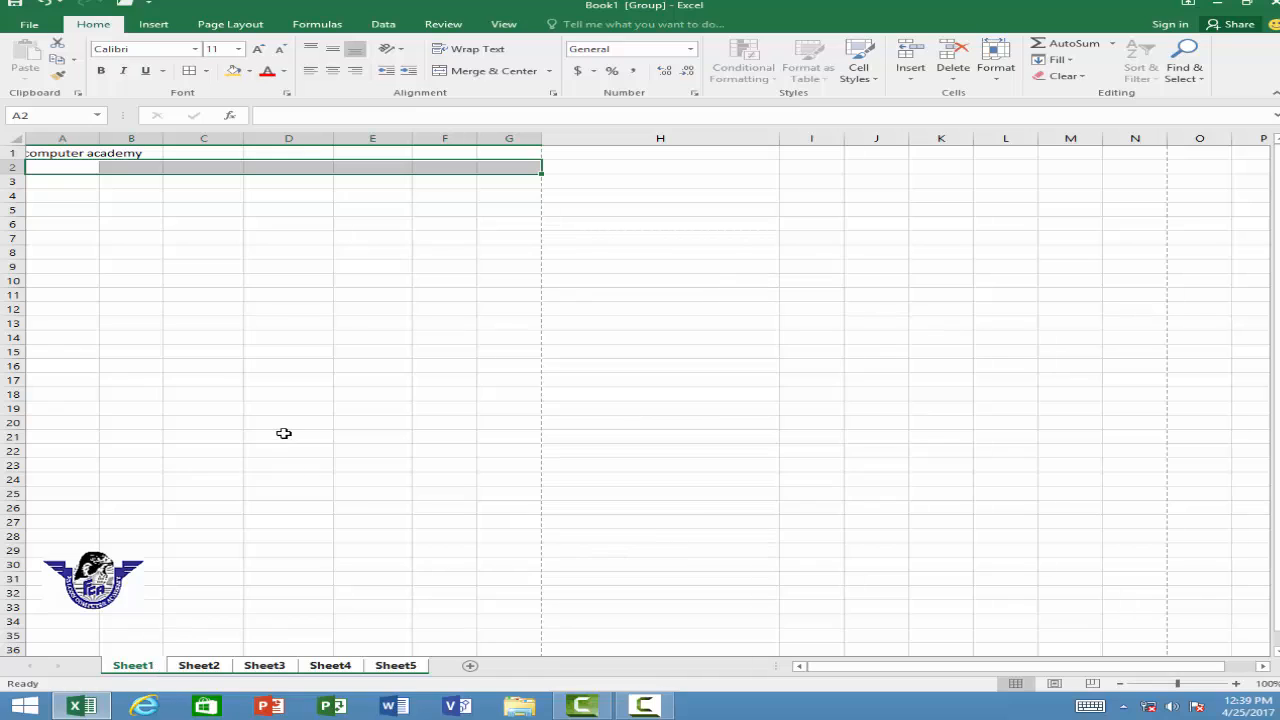
pyautogui.click(551, 72)
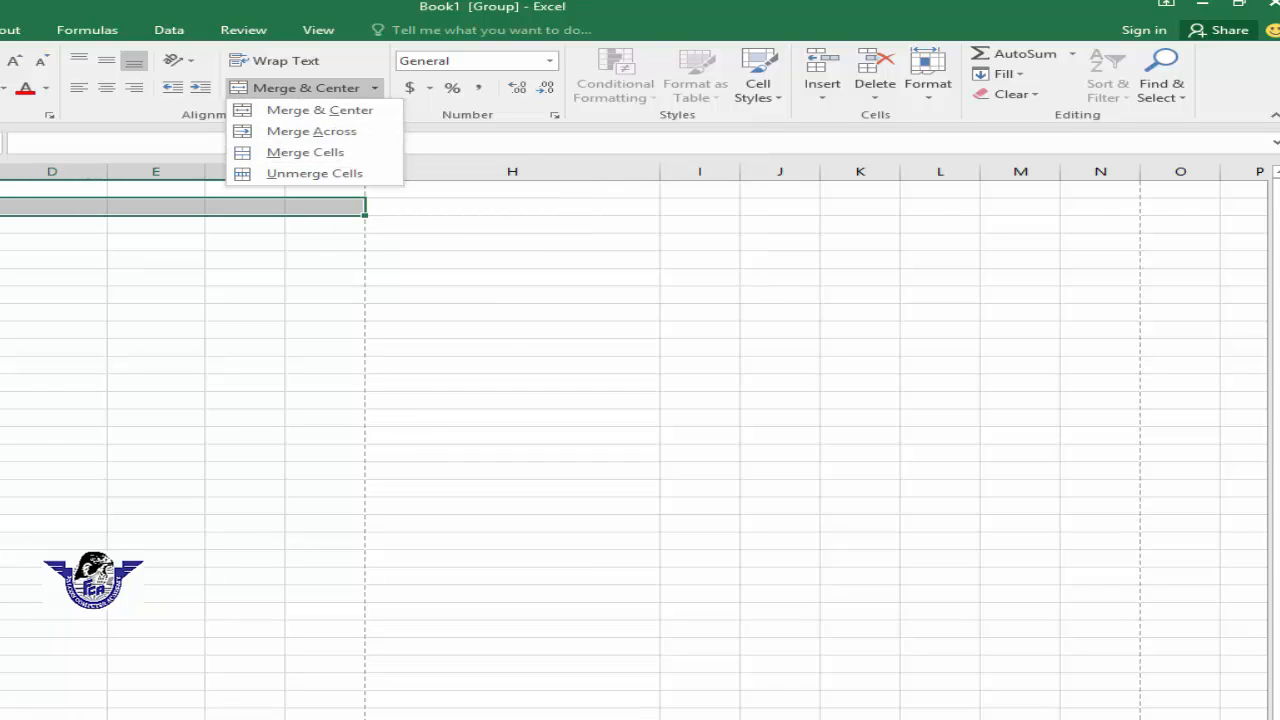
pyautogui.press('Escape')
pyautogui.moveTo(50, 259); pyautogui.dragTo(337, 263)
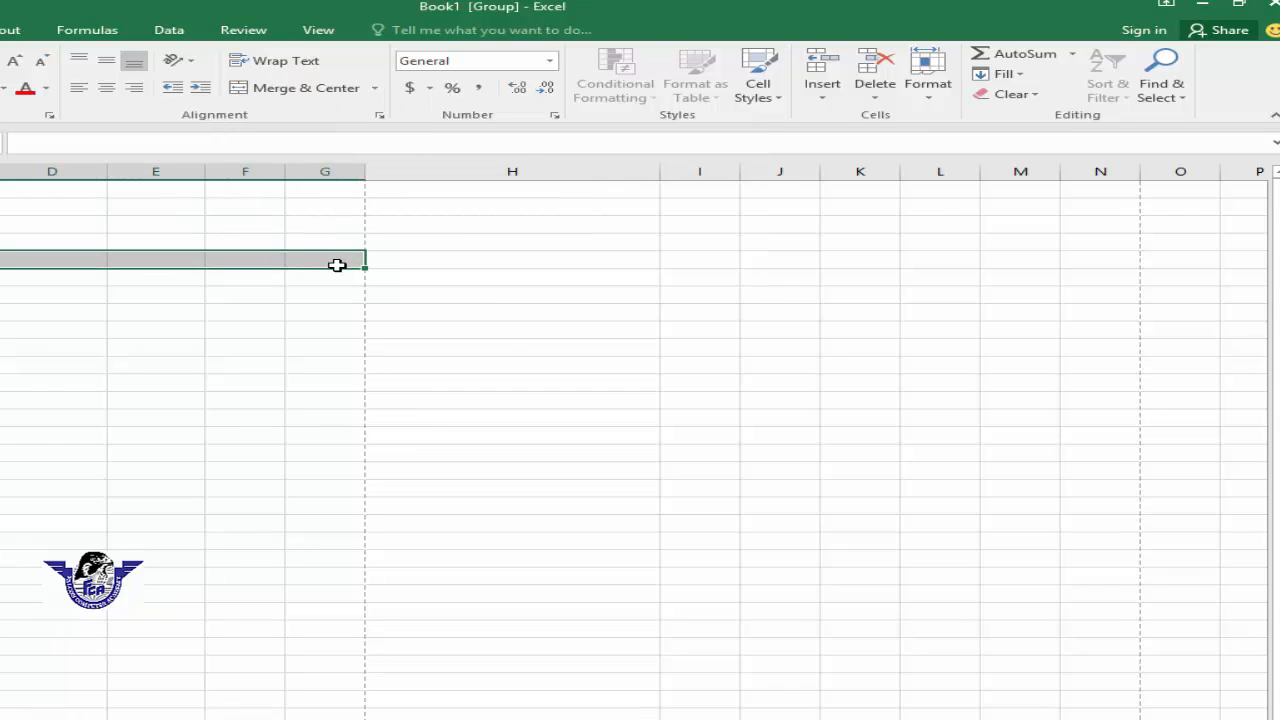
pyautogui.click(364, 88)
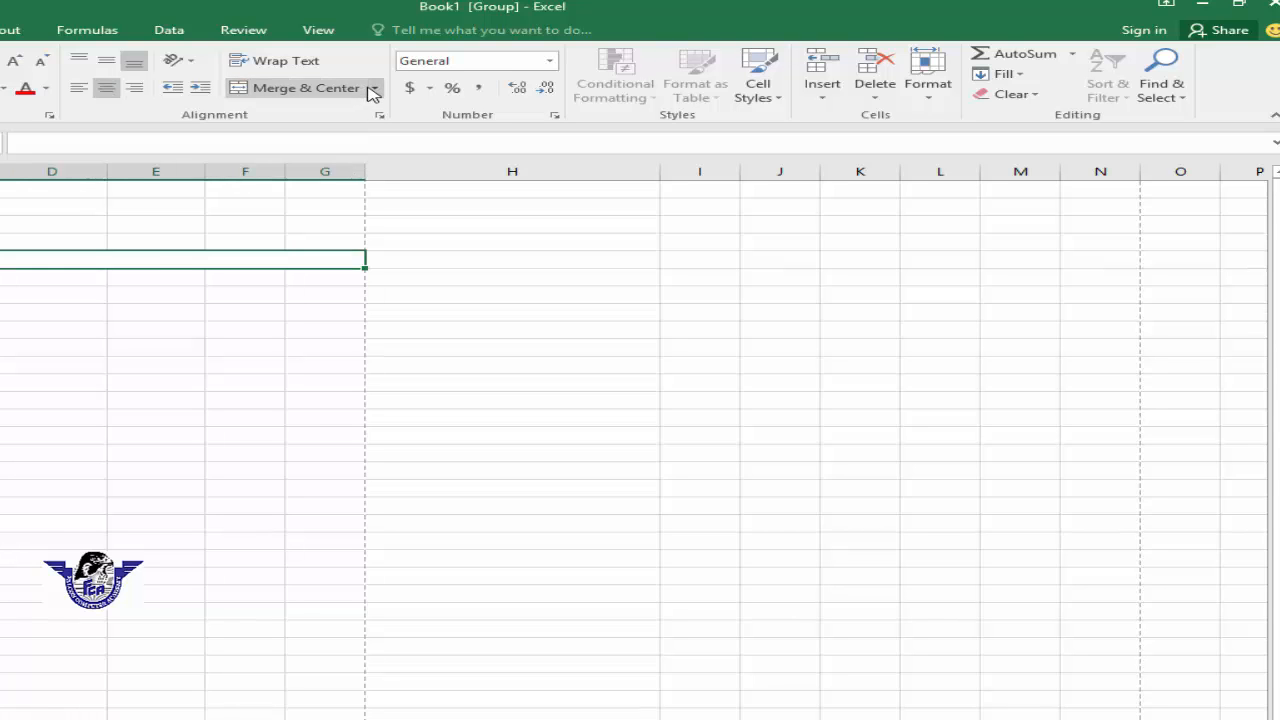
pyautogui.click(364, 90)
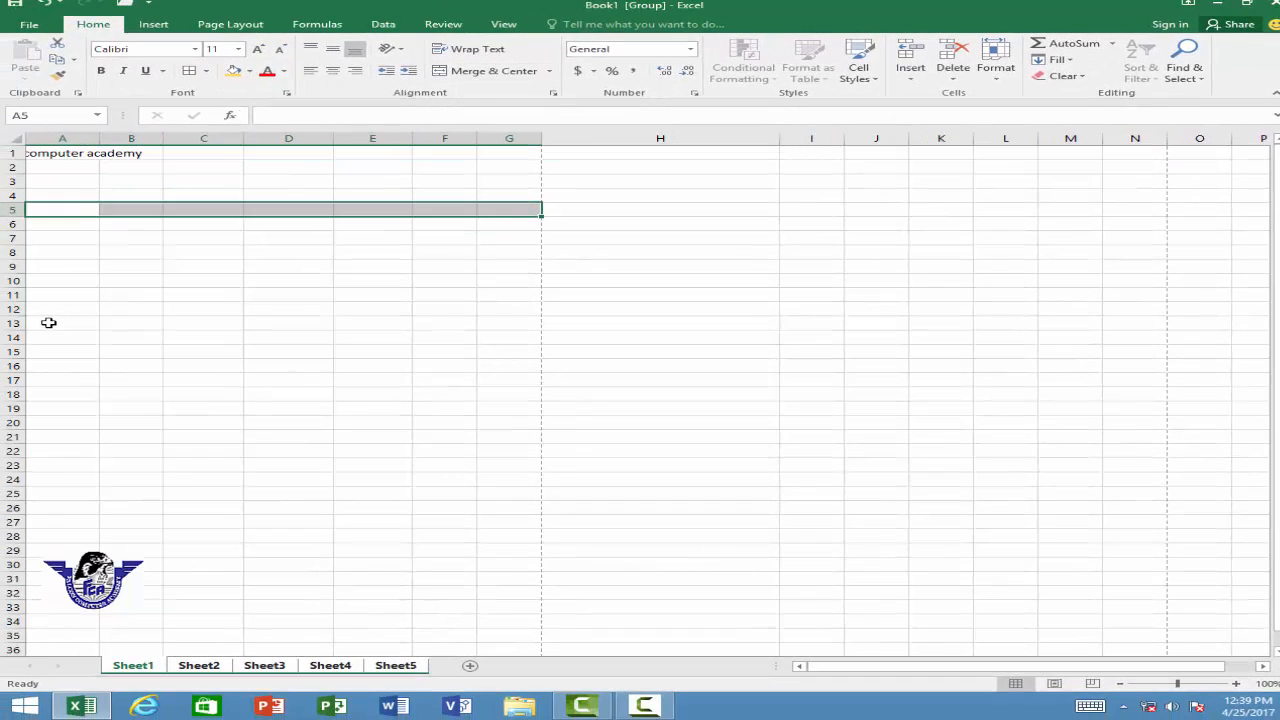
# Step: Merge cells A13:G13 without centering and enter a student's name in the merged cell
pyautogui.moveTo(48, 322); pyautogui.dragTo(525, 322)
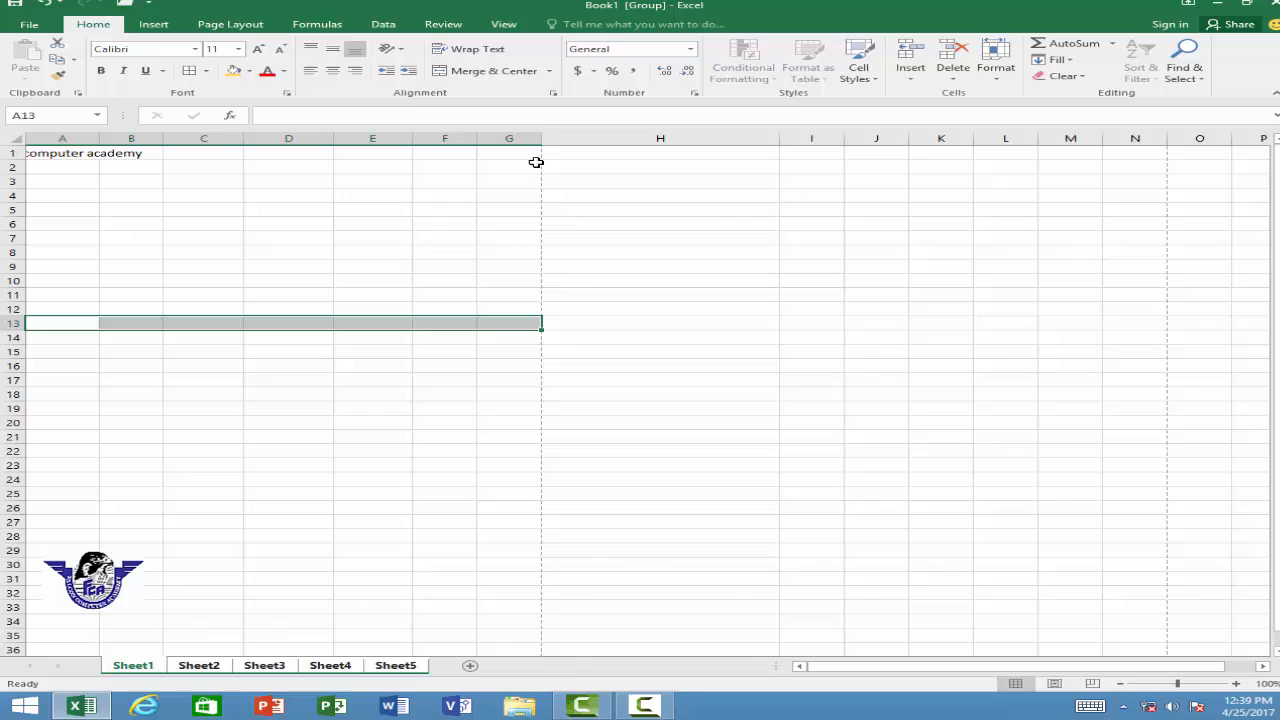
pyautogui.click(548, 72)
pyautogui.click(520, 123)
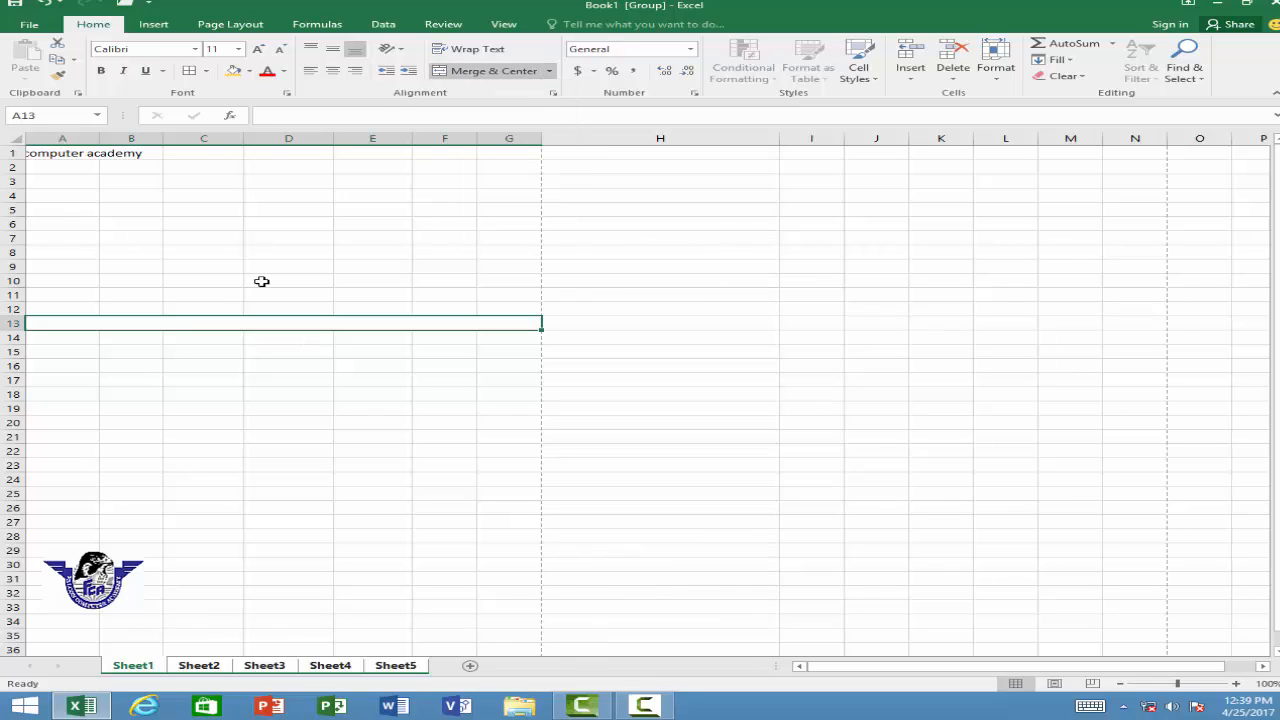
pyautogui.write('asad')
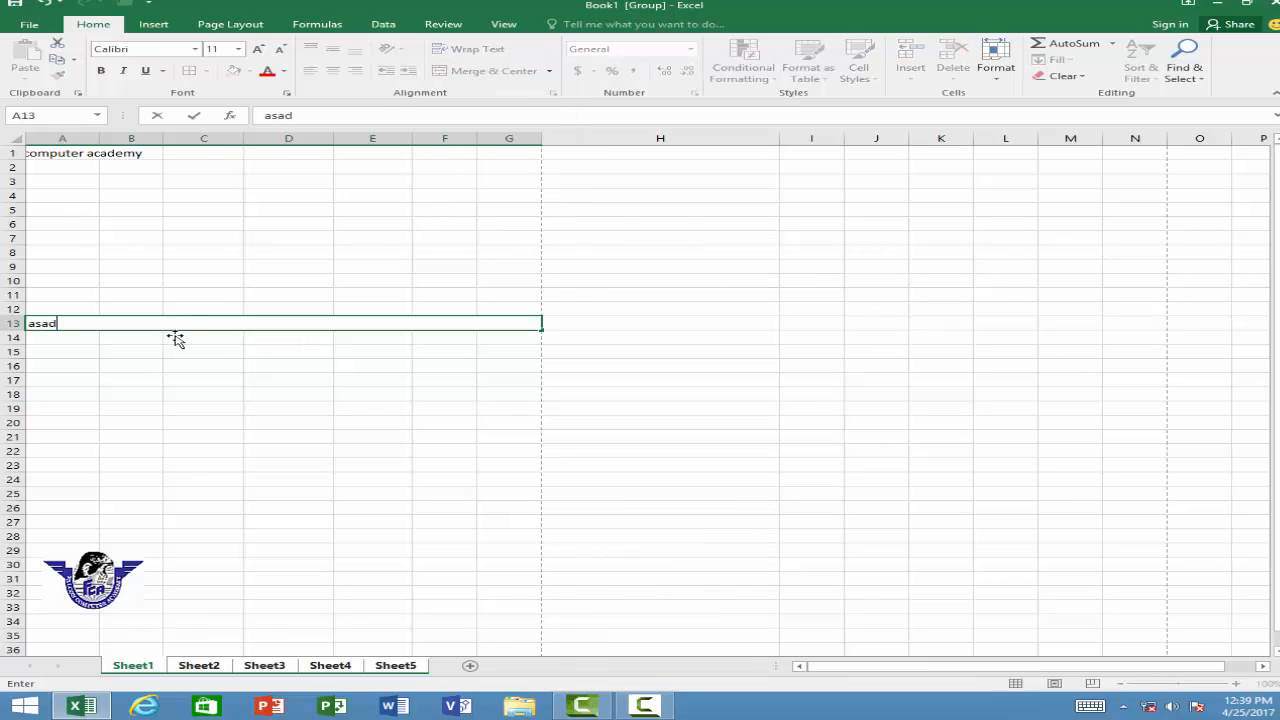
pyautogui.click(193, 378)
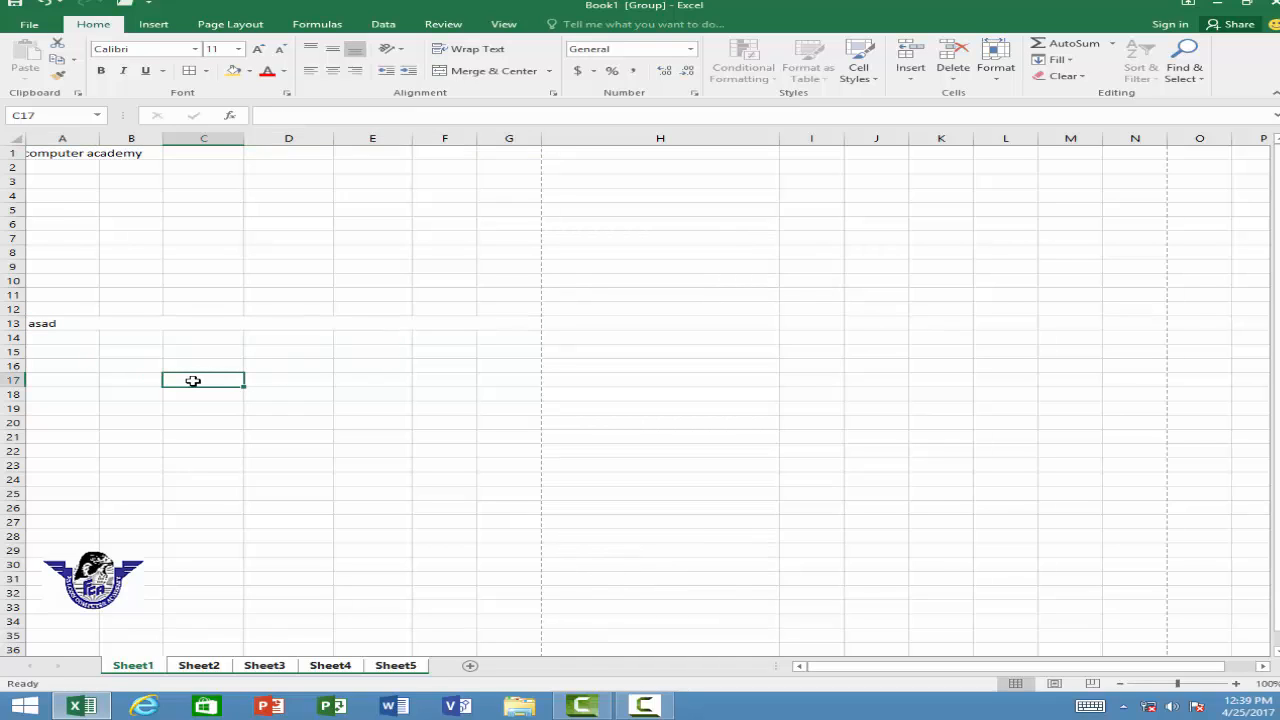